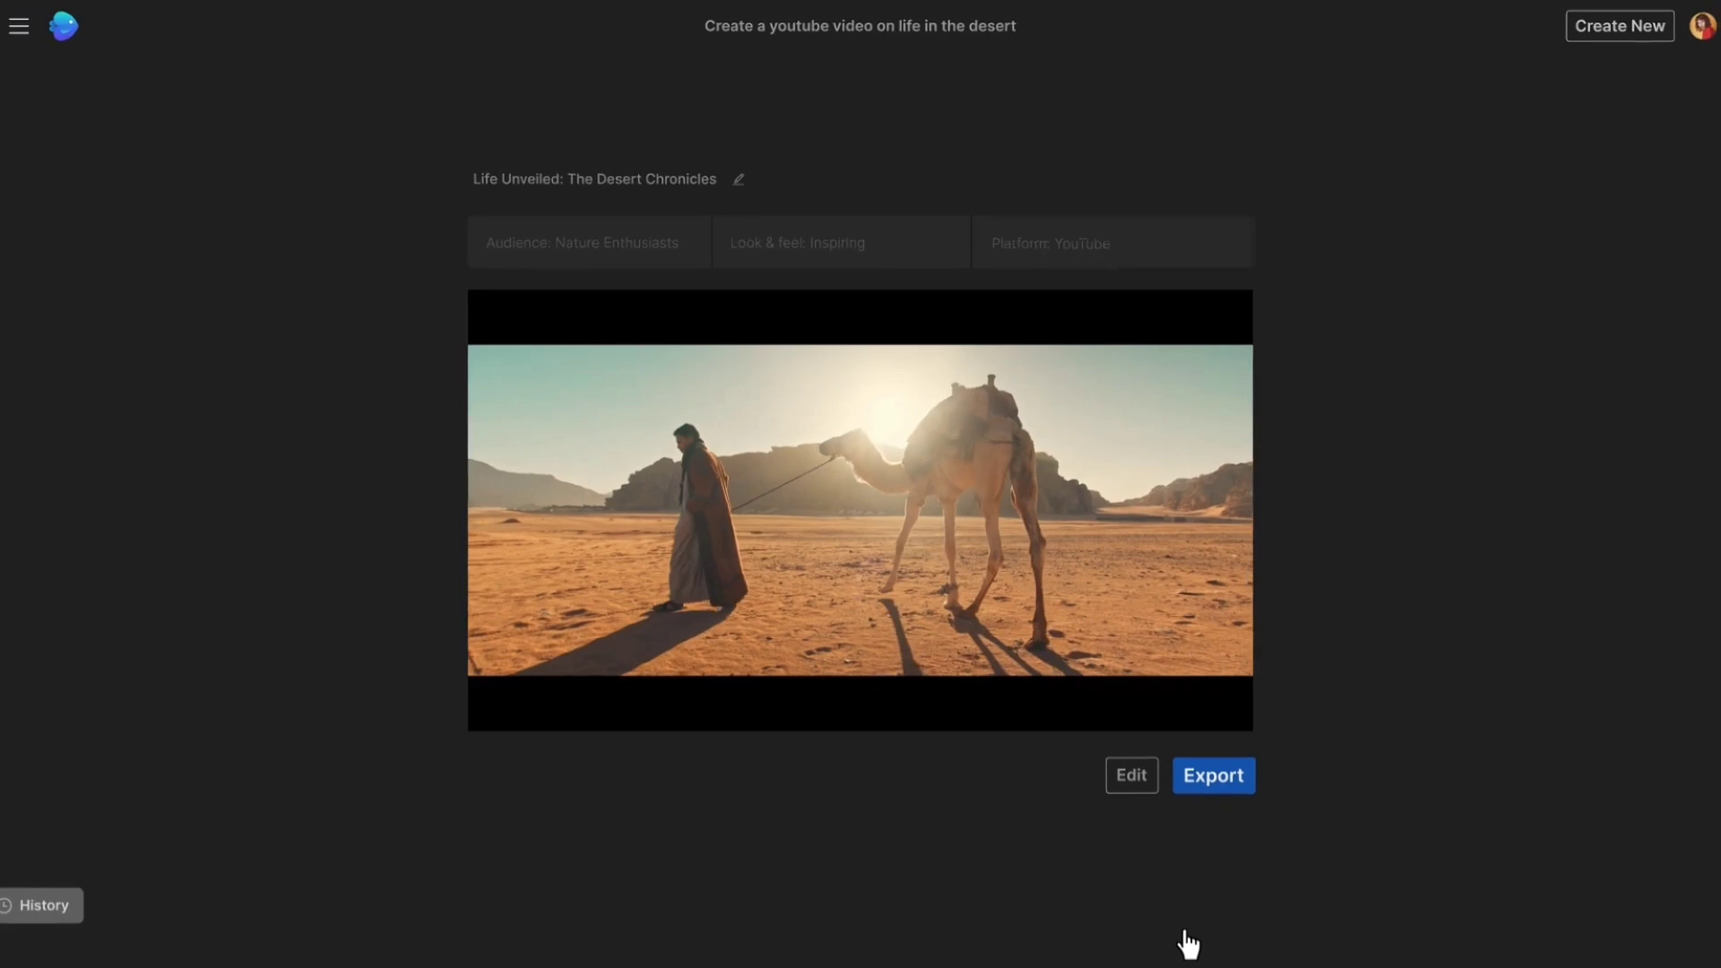
Generate the desert life video, then request 'Can we change the voiceover to british female with subtitles?'
left_click(1213, 795)
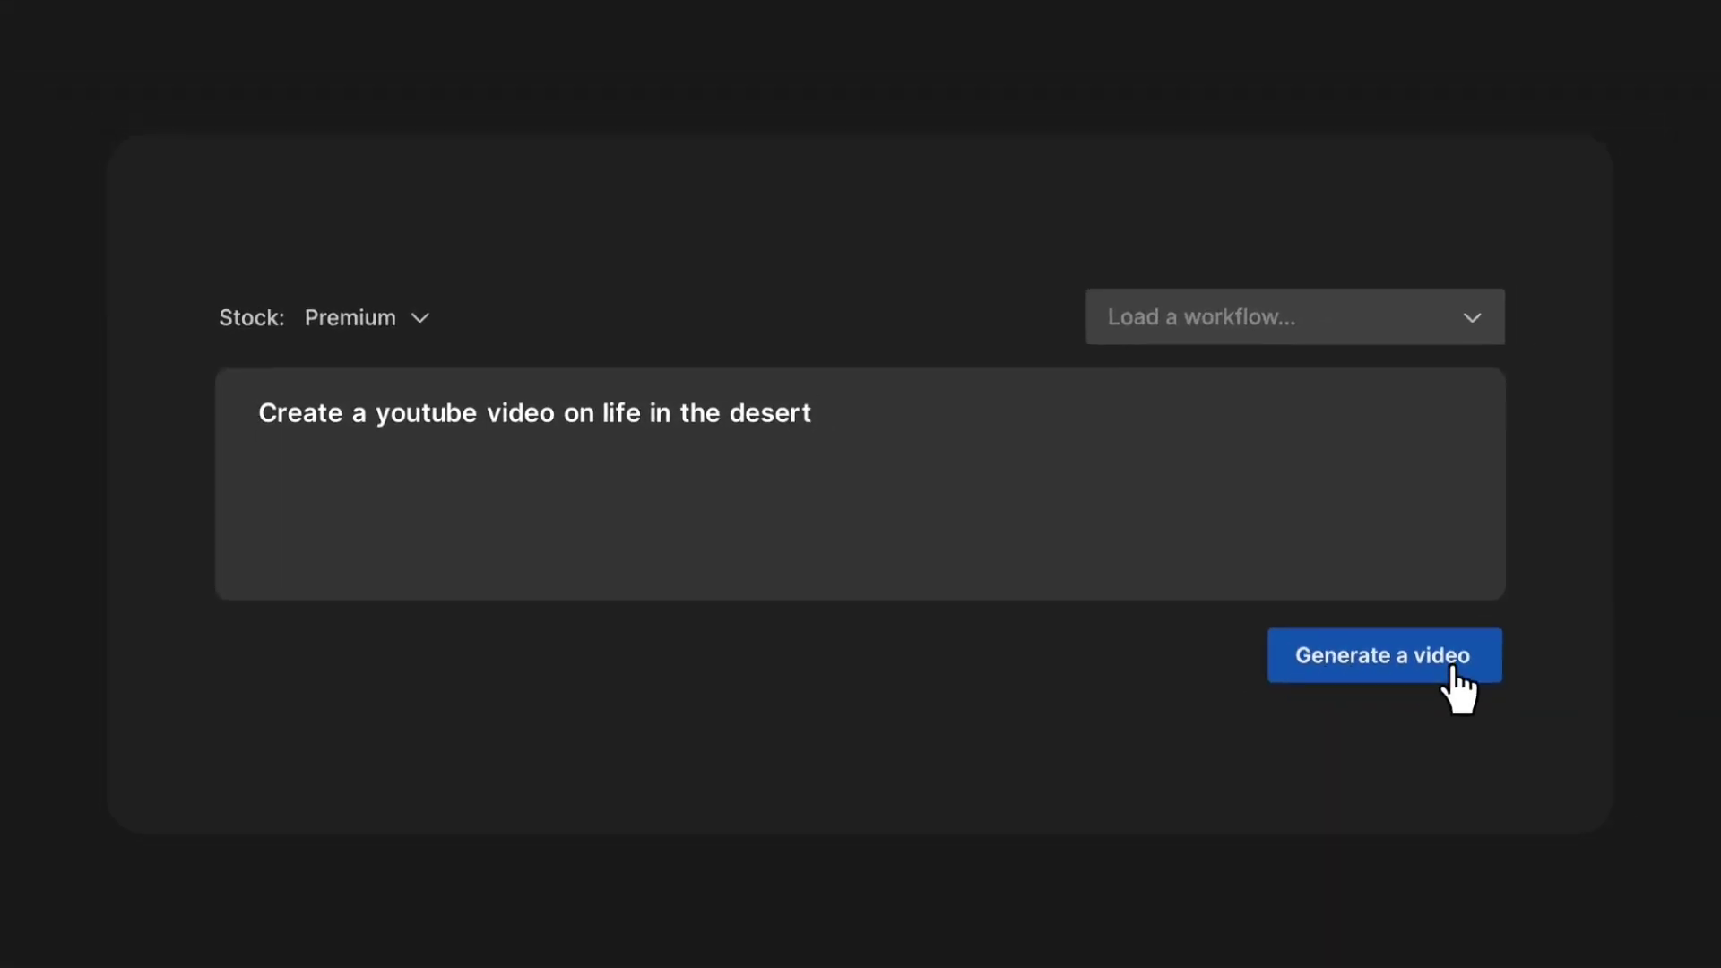
left_click(1453, 668)
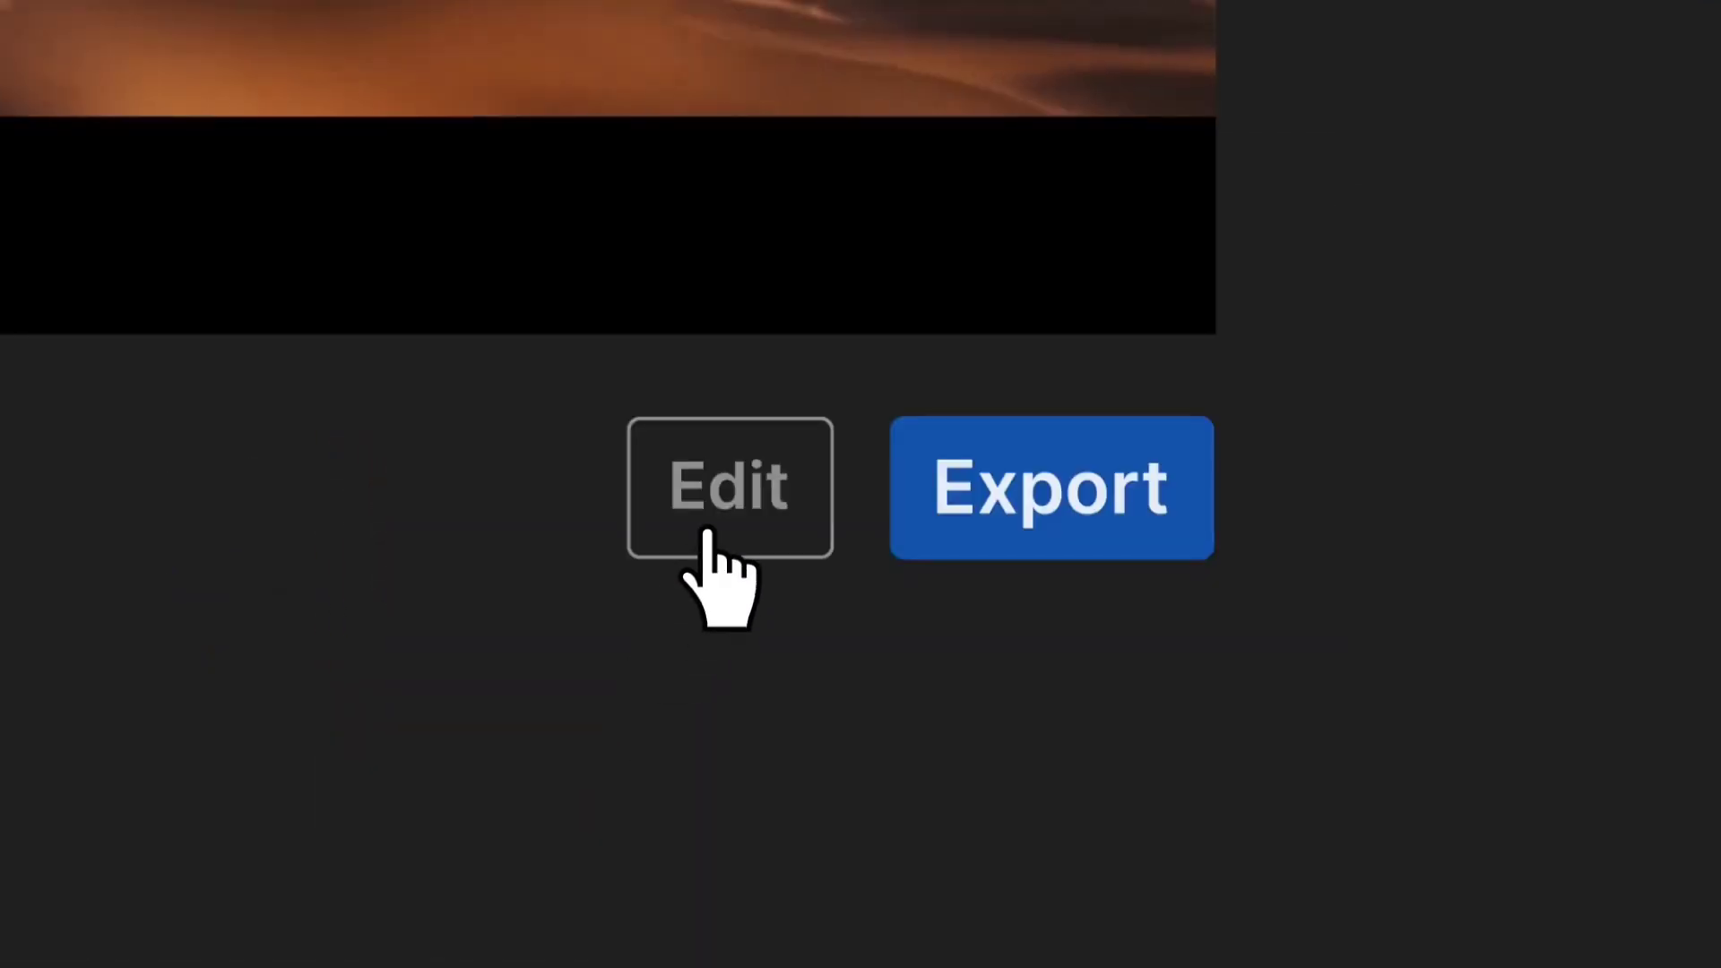
left_click(1181, 848)
type("Can we change the v")
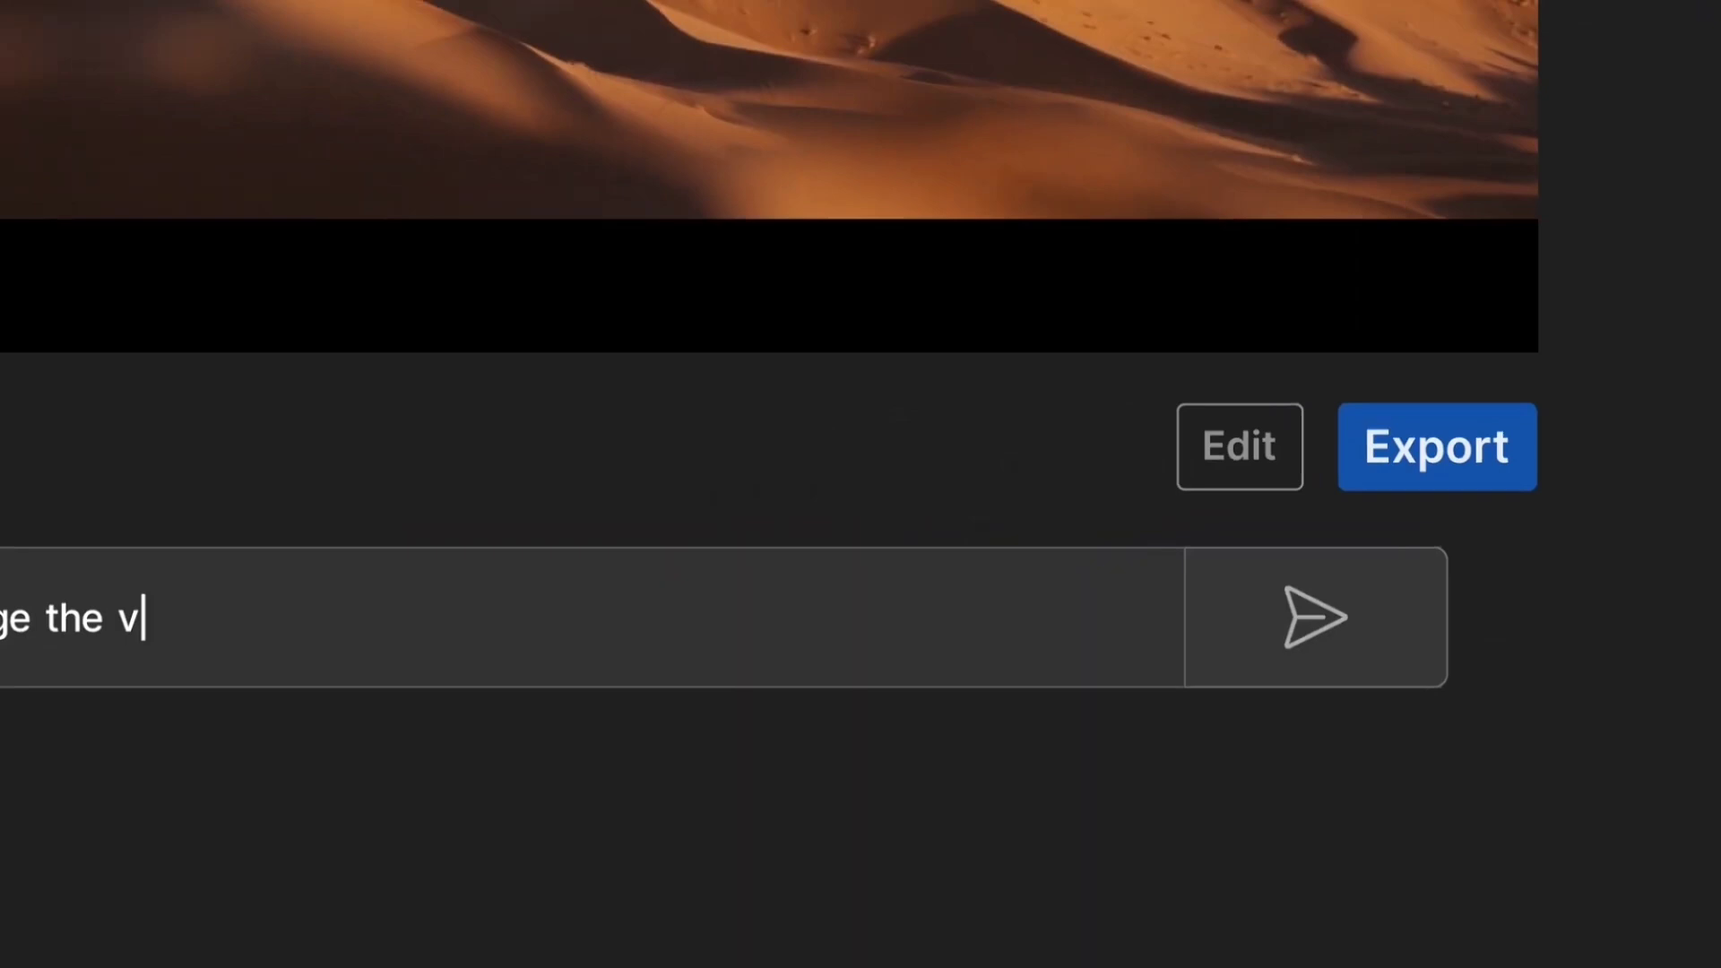
type("oiceover to british female with subtitles?")
key("Return")
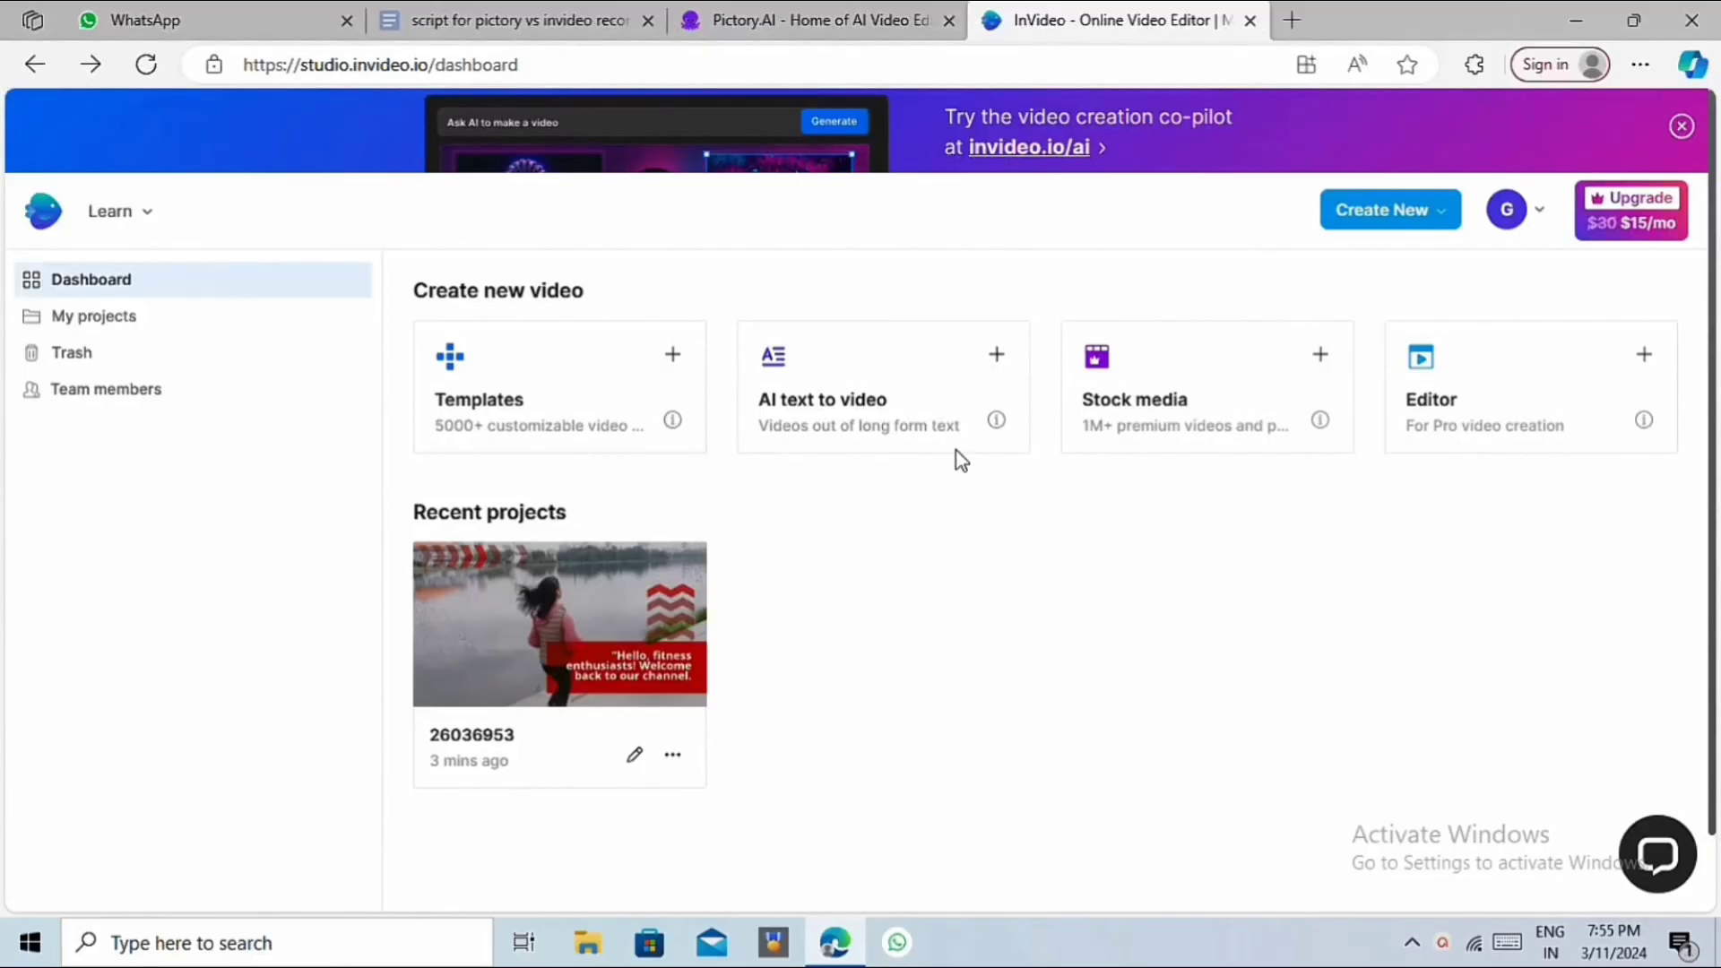
Start an AI text-to-video project from the Motivational Health & Wellness Tips Video template
left_click(916, 400)
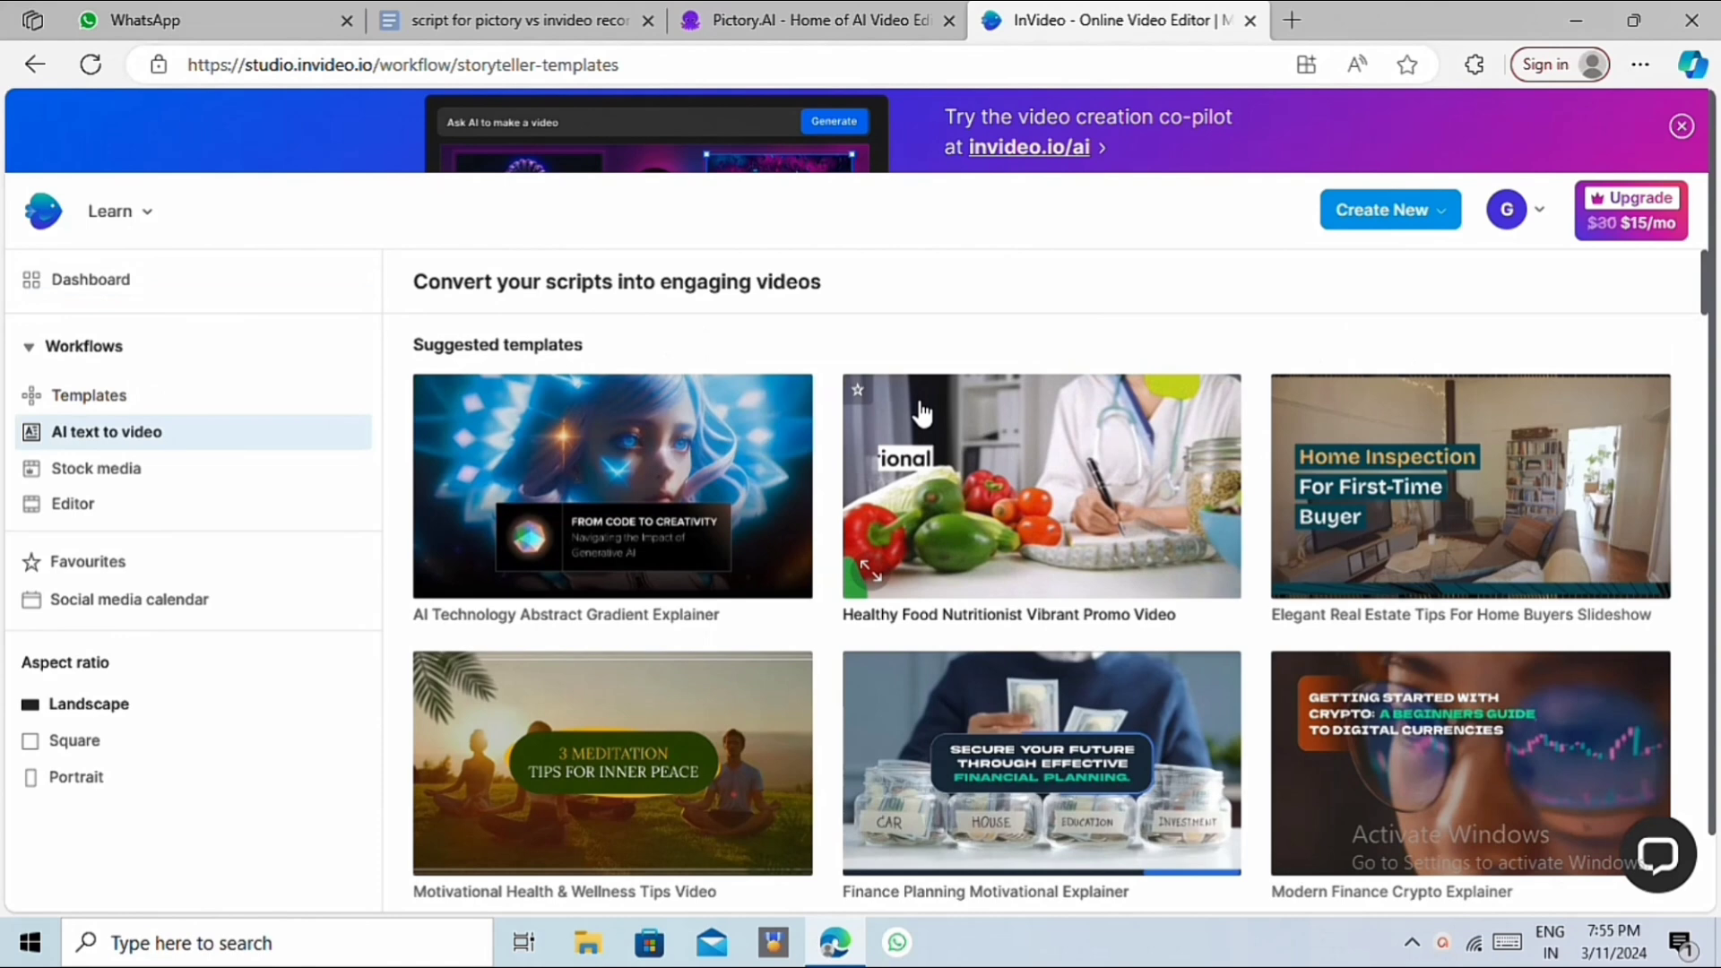
scroll(687, 547, "down", 3)
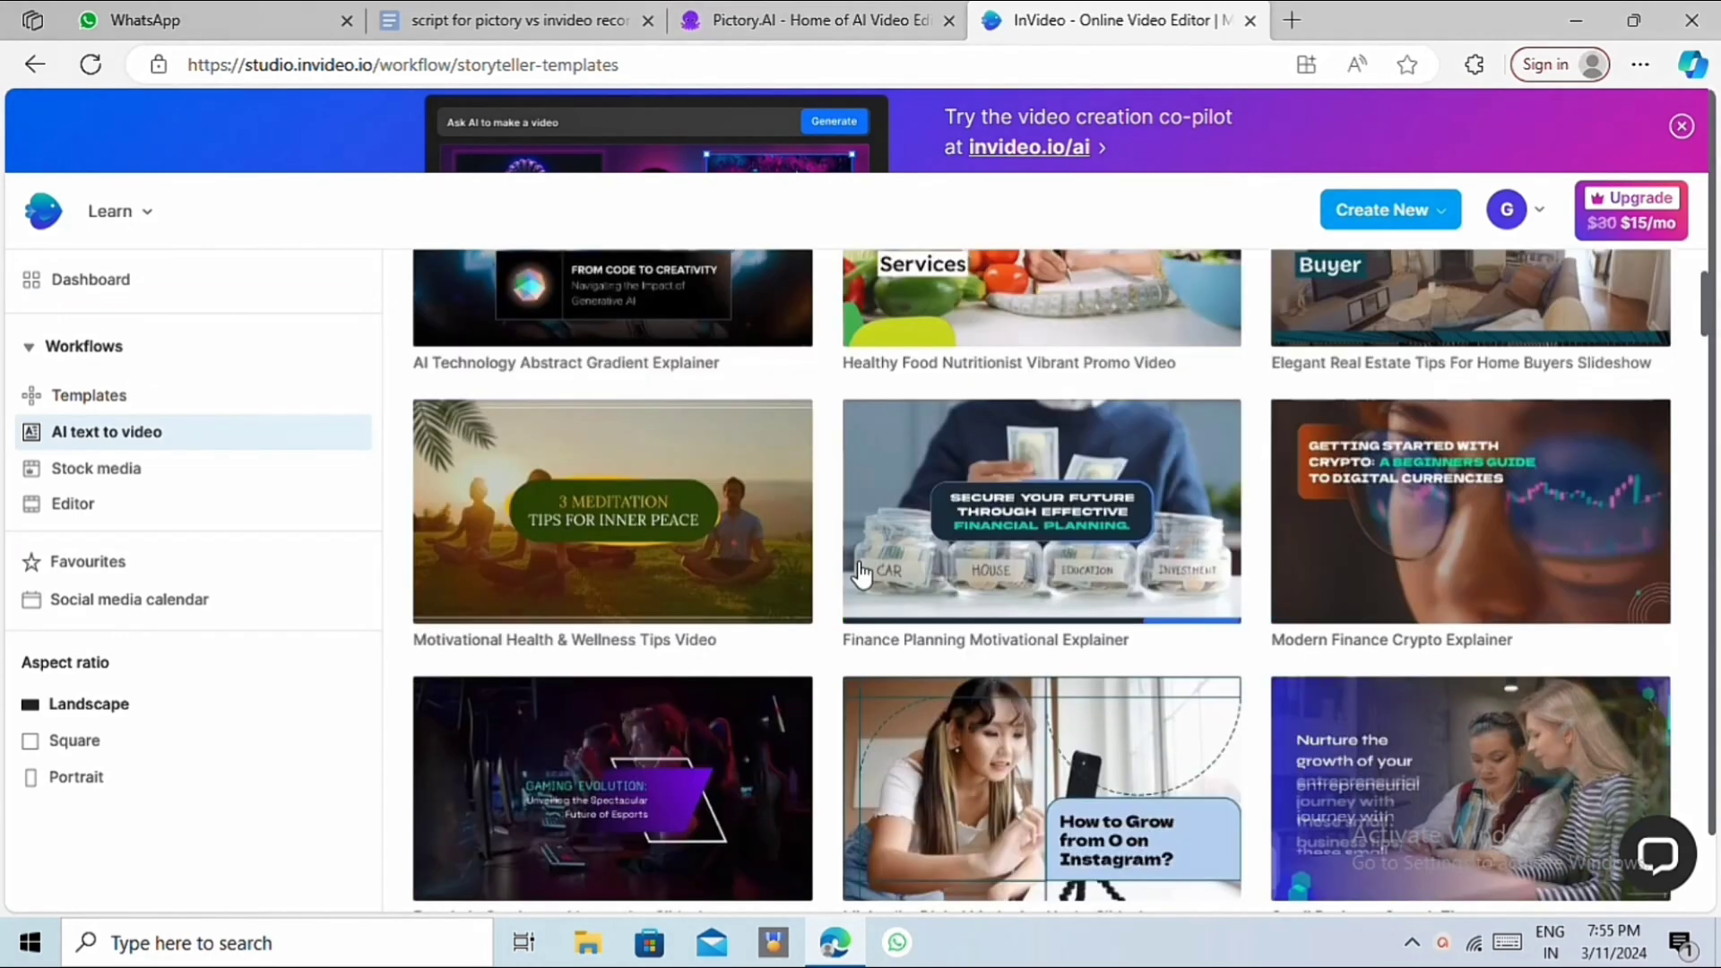
left_click(686, 546)
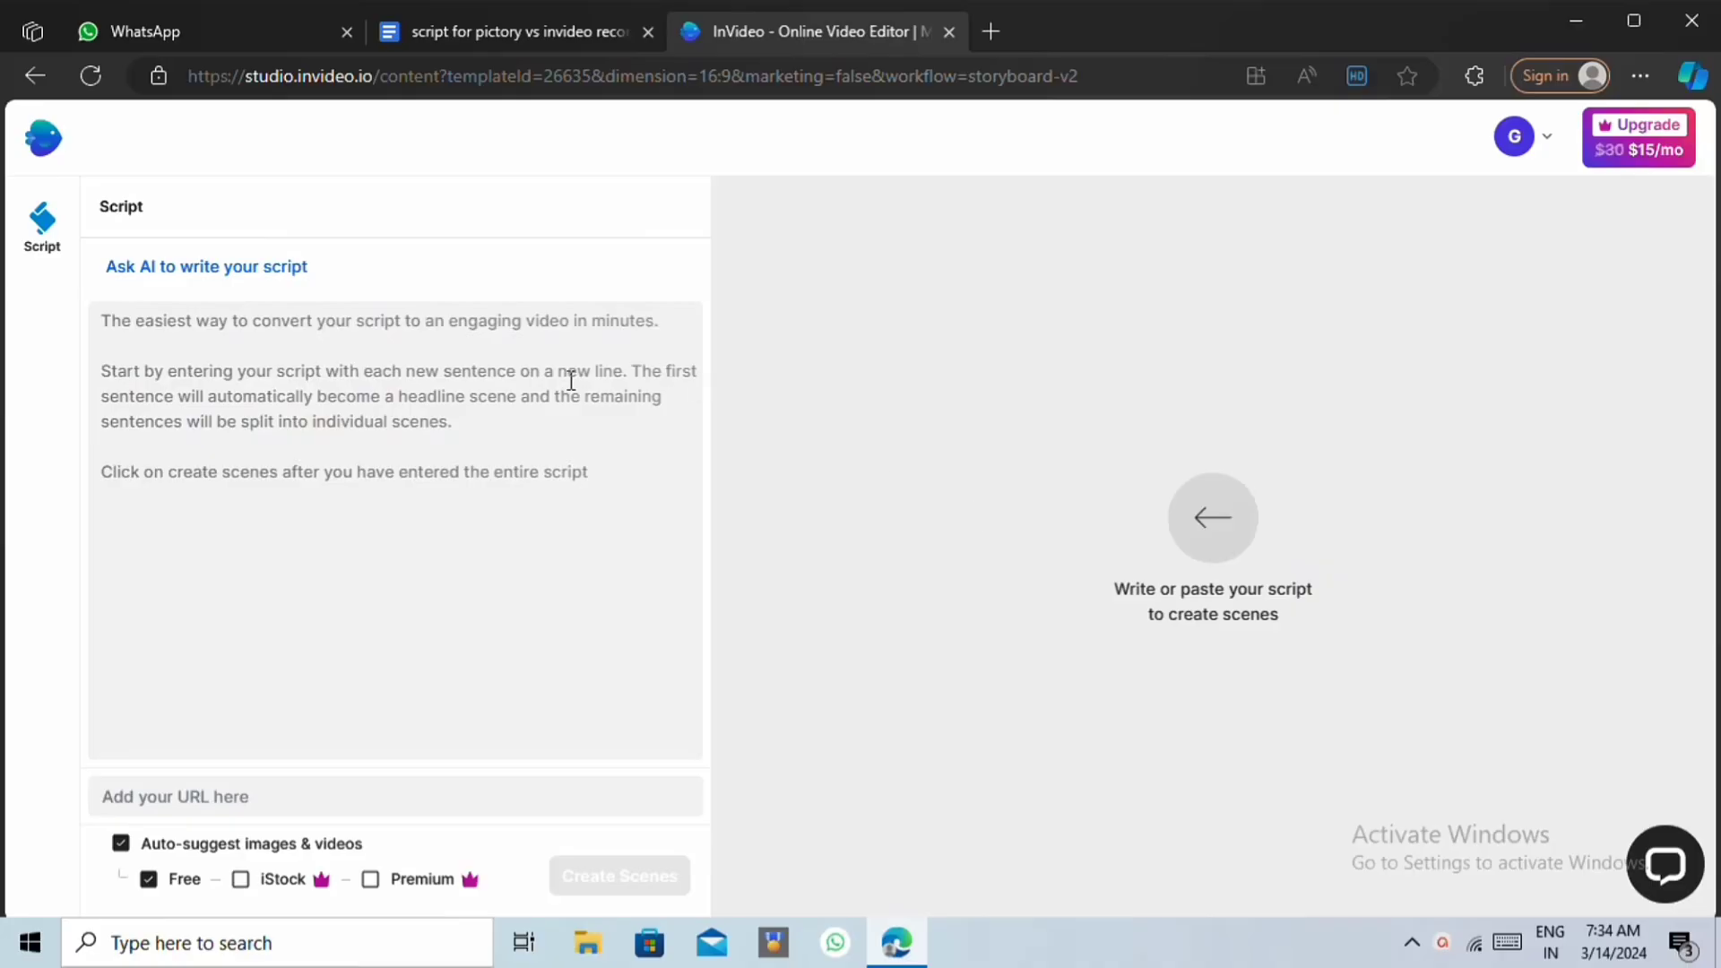
Paste the running-benefits script into the empty script box
left_click(204, 317)
right_click(193, 333)
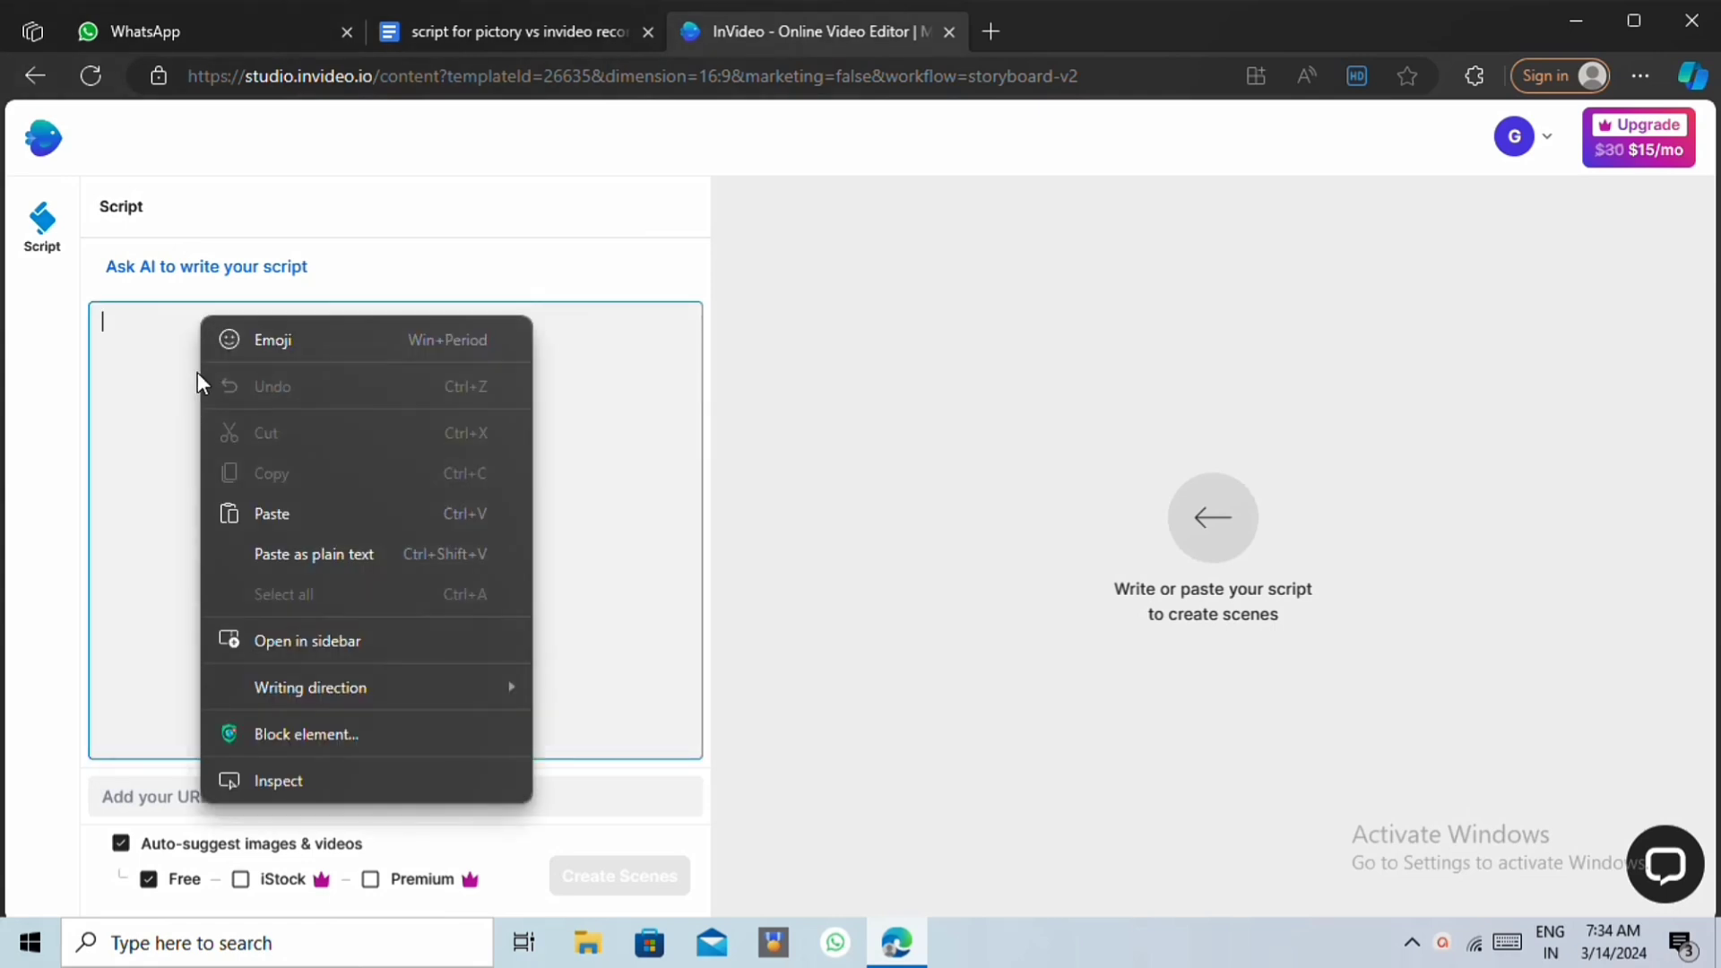
left_click(245, 507)
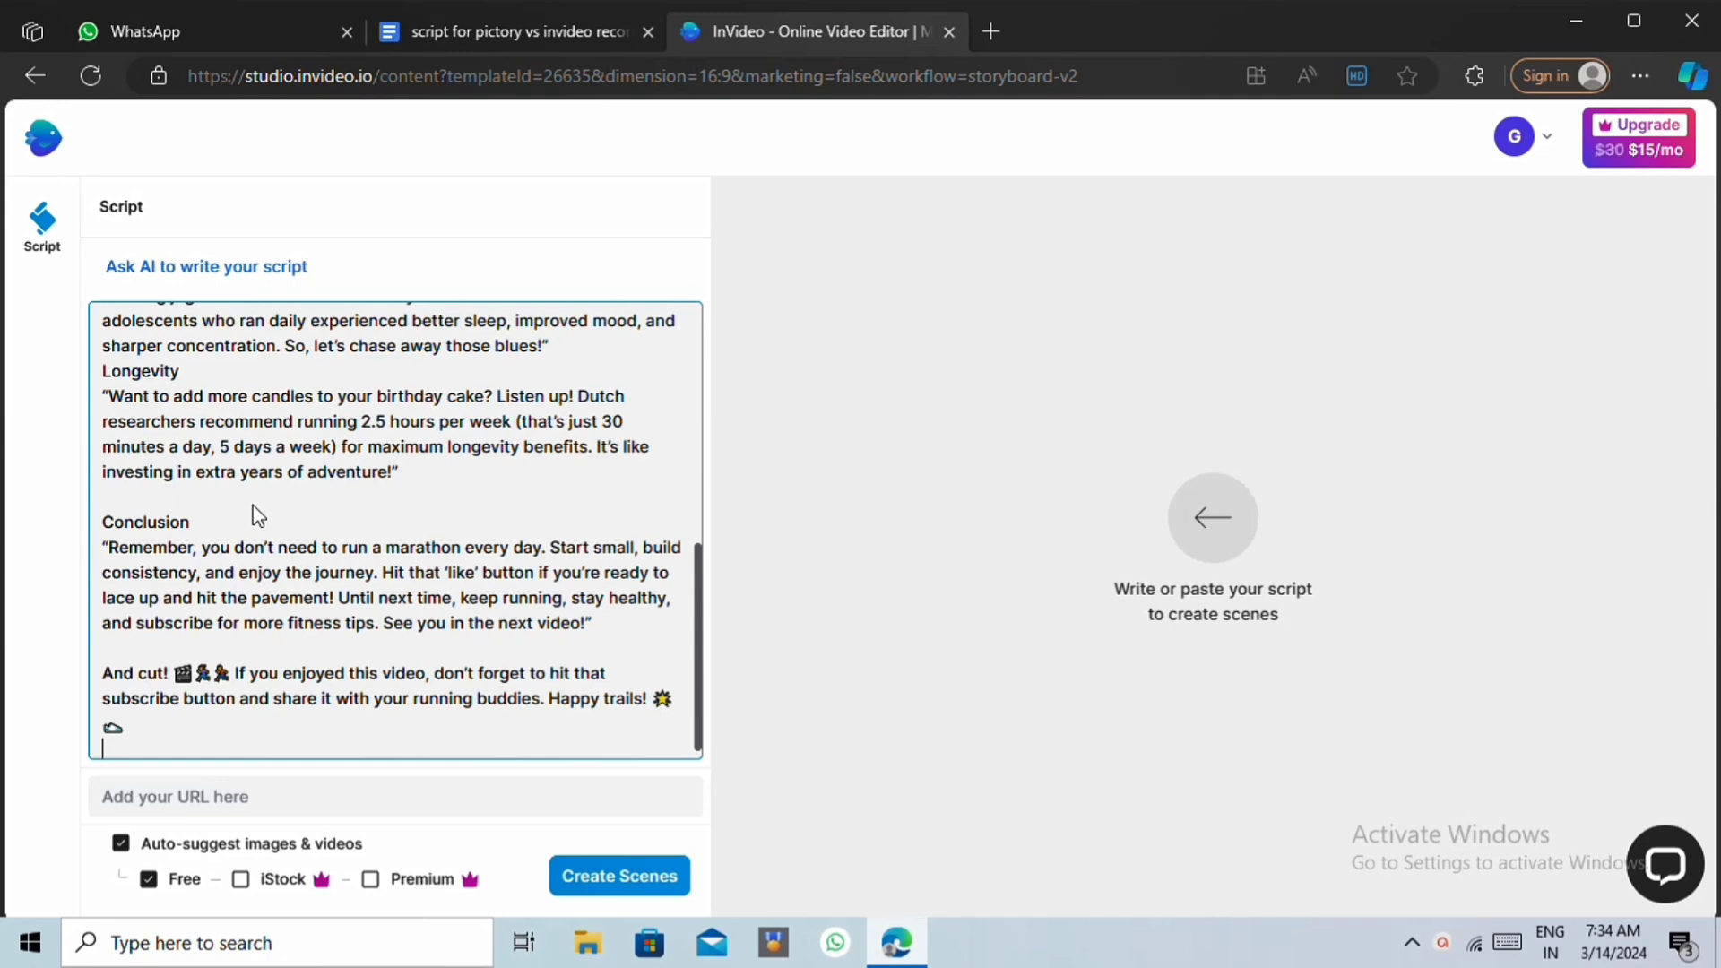
Add blank lines after the intro, Cardiovascular Health, Cancer Prevention, Neurological Boost and Mood Enhancement sections
scroll(257, 503, "up", 10)
left_click(444, 393)
key("Return")
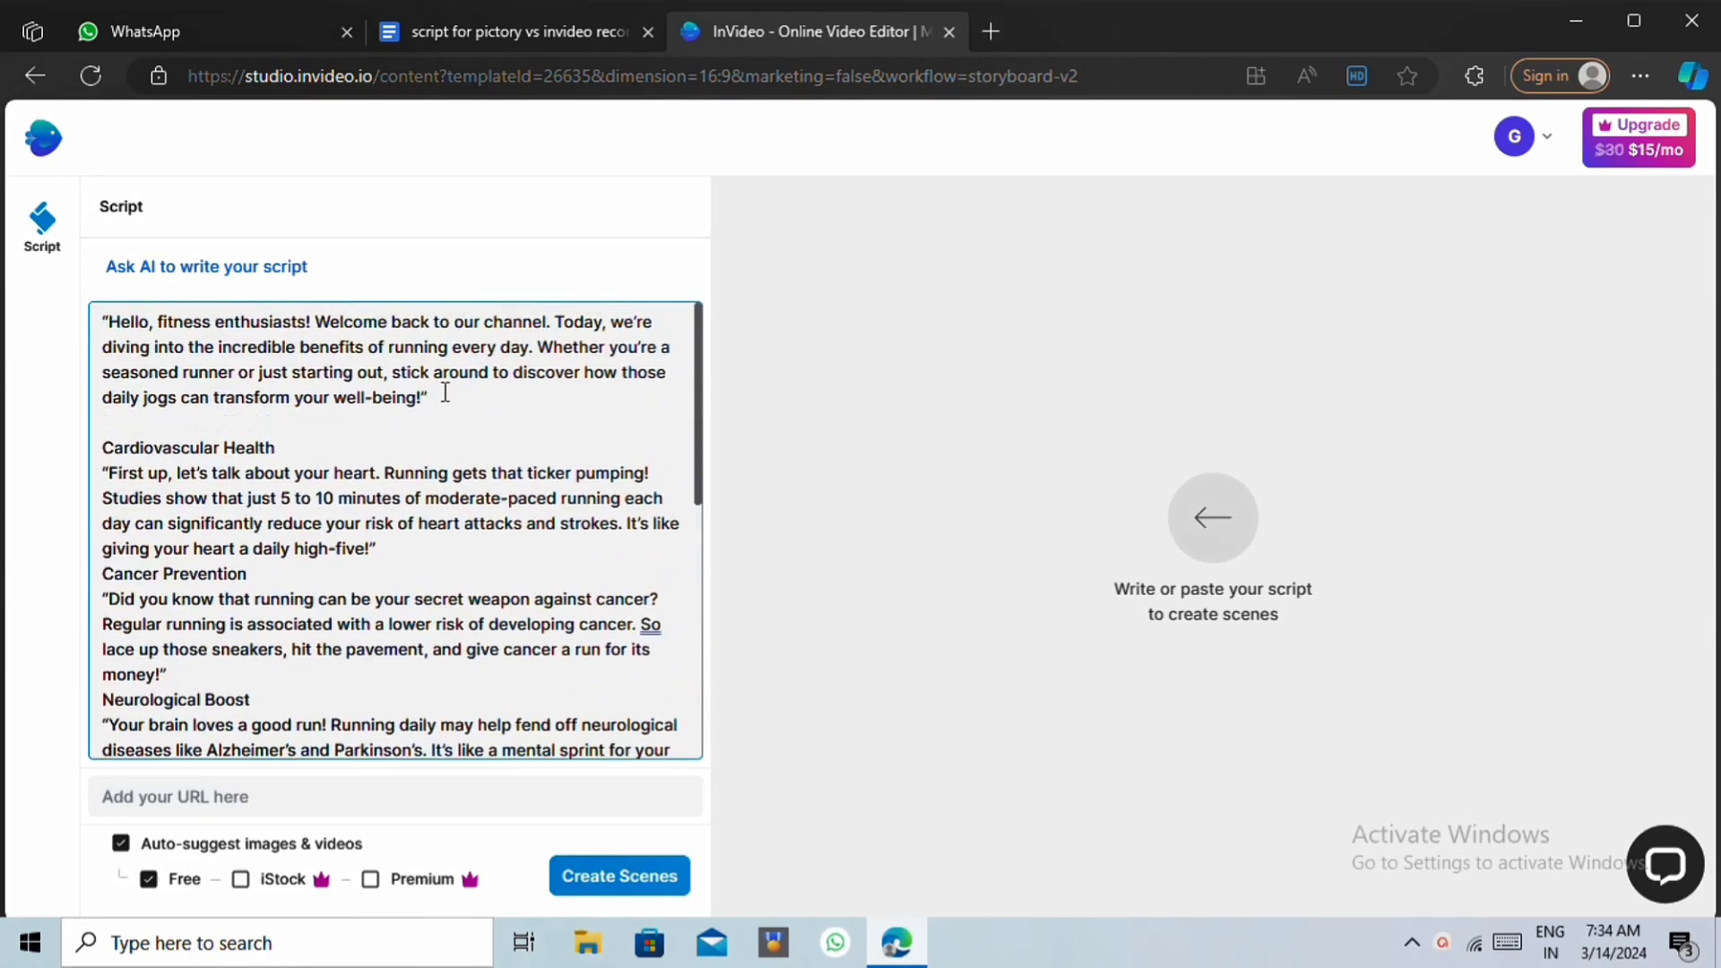
left_click(400, 547)
key("Return")
left_click(211, 708)
key("Return")
scroll(211, 708, "down", 4)
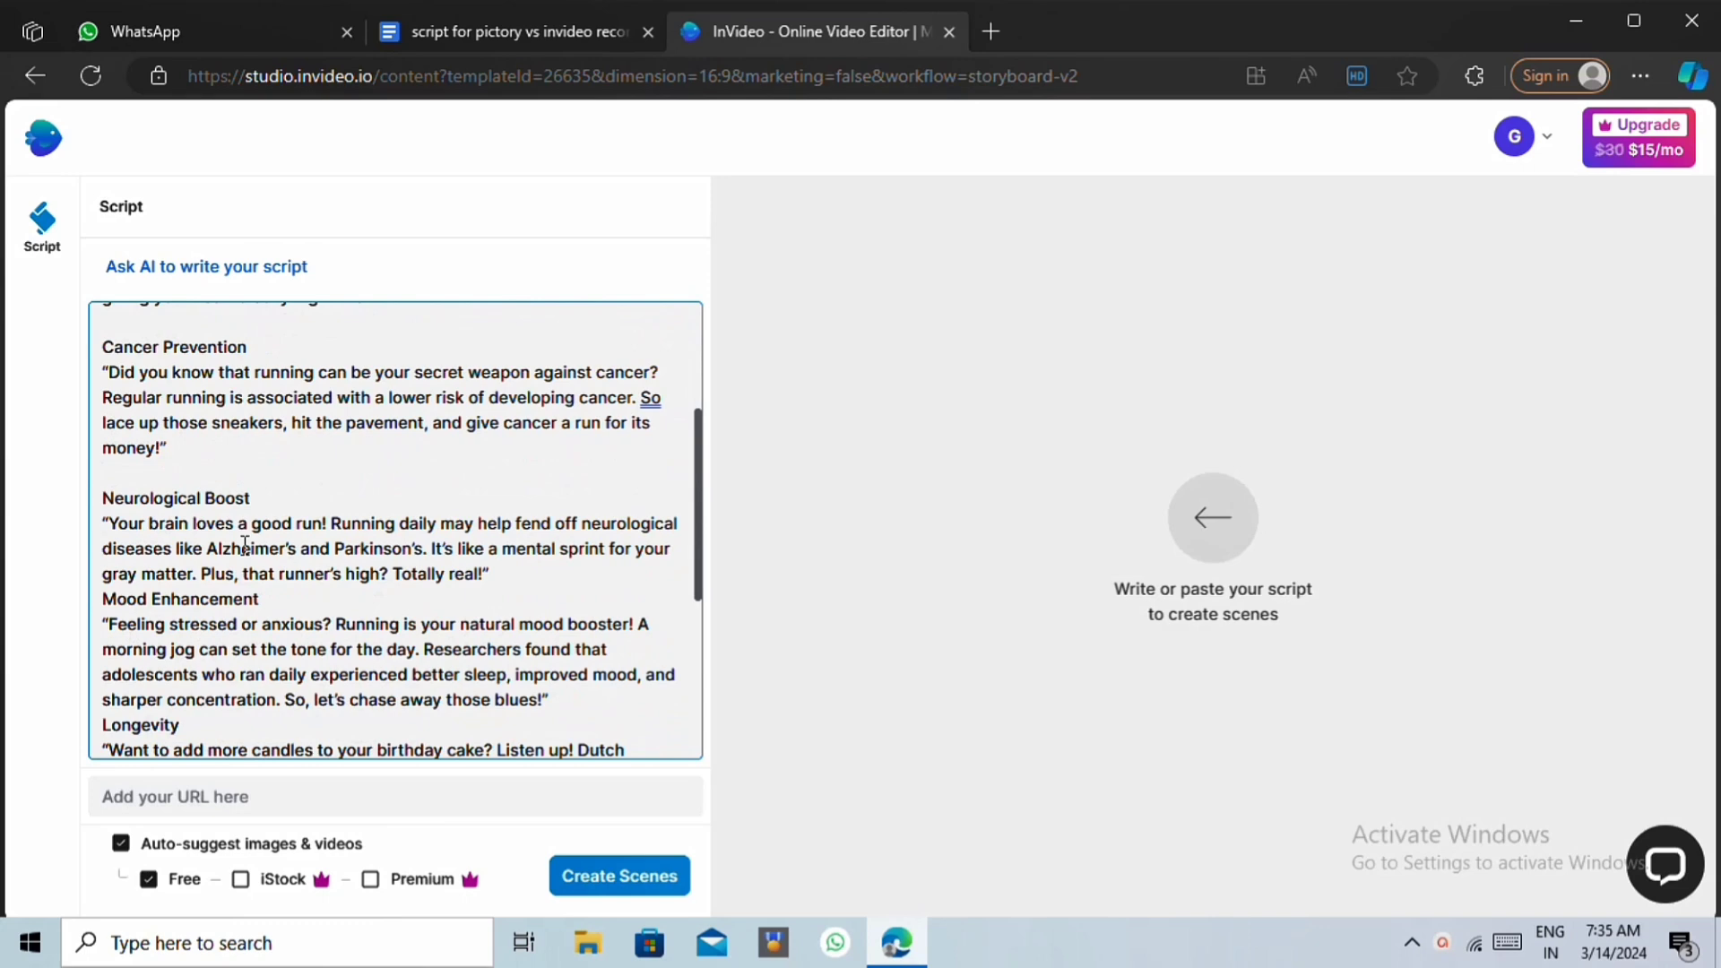
left_click(500, 442)
key("Return")
left_click(574, 578)
key("Return")
scroll(542, 586, "up", 5)
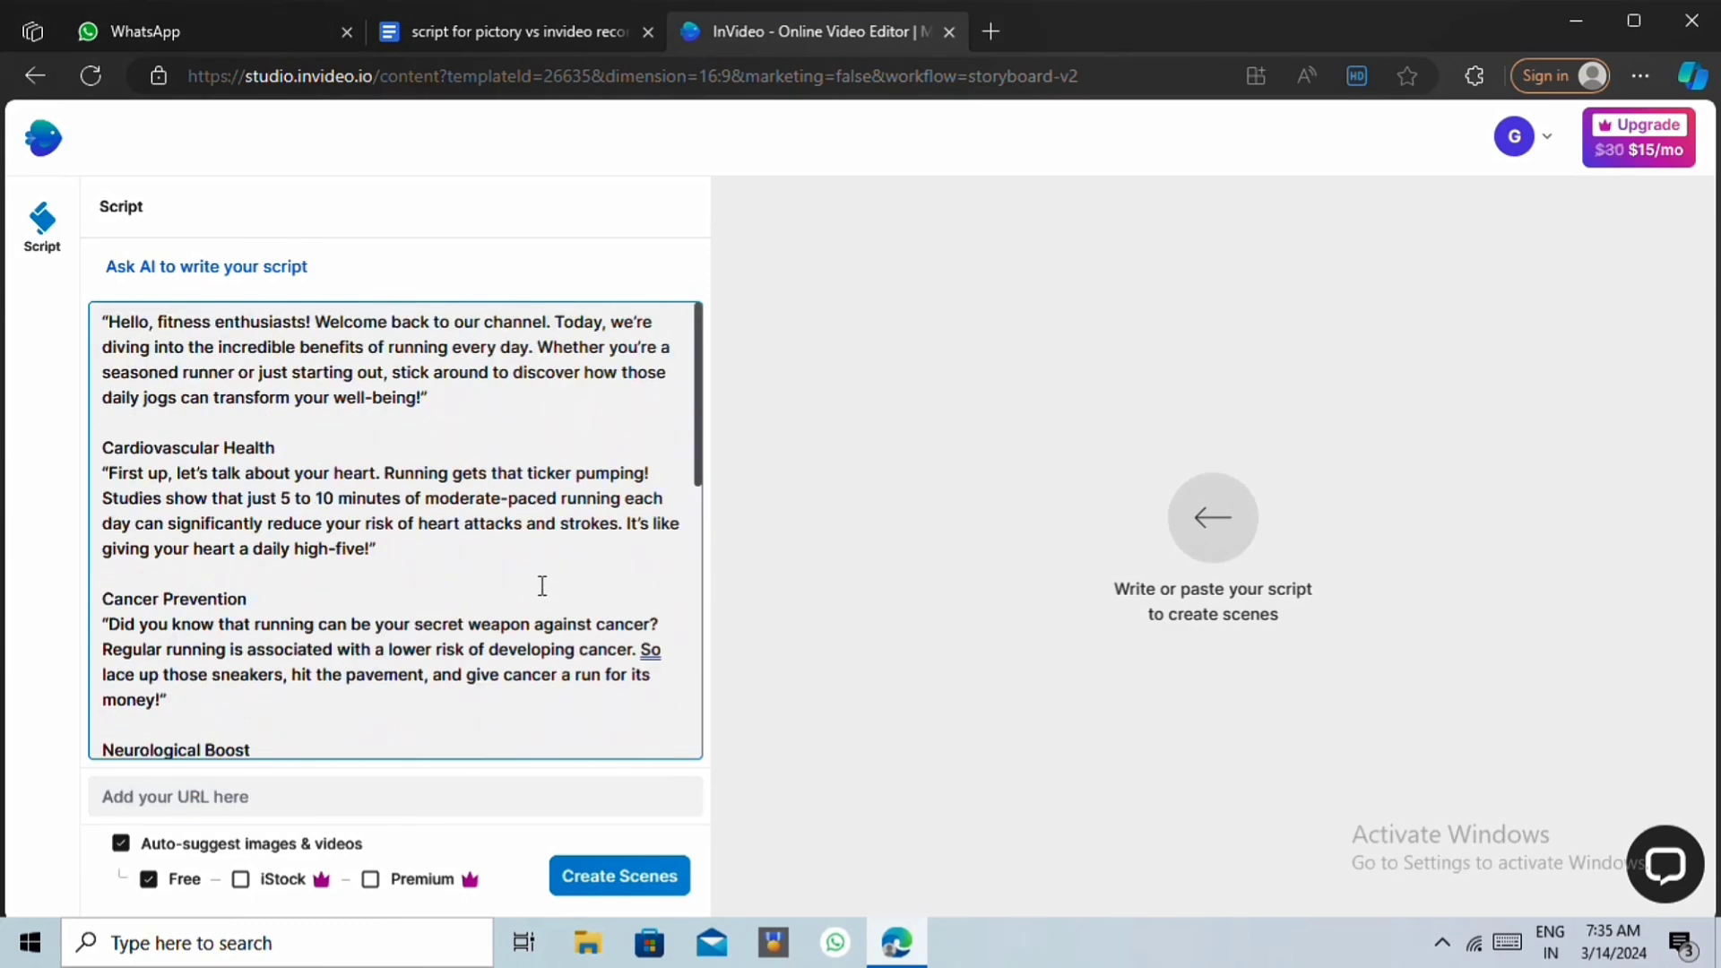
Have the AI write a script from the prompt 'top 5'
left_click(190, 269)
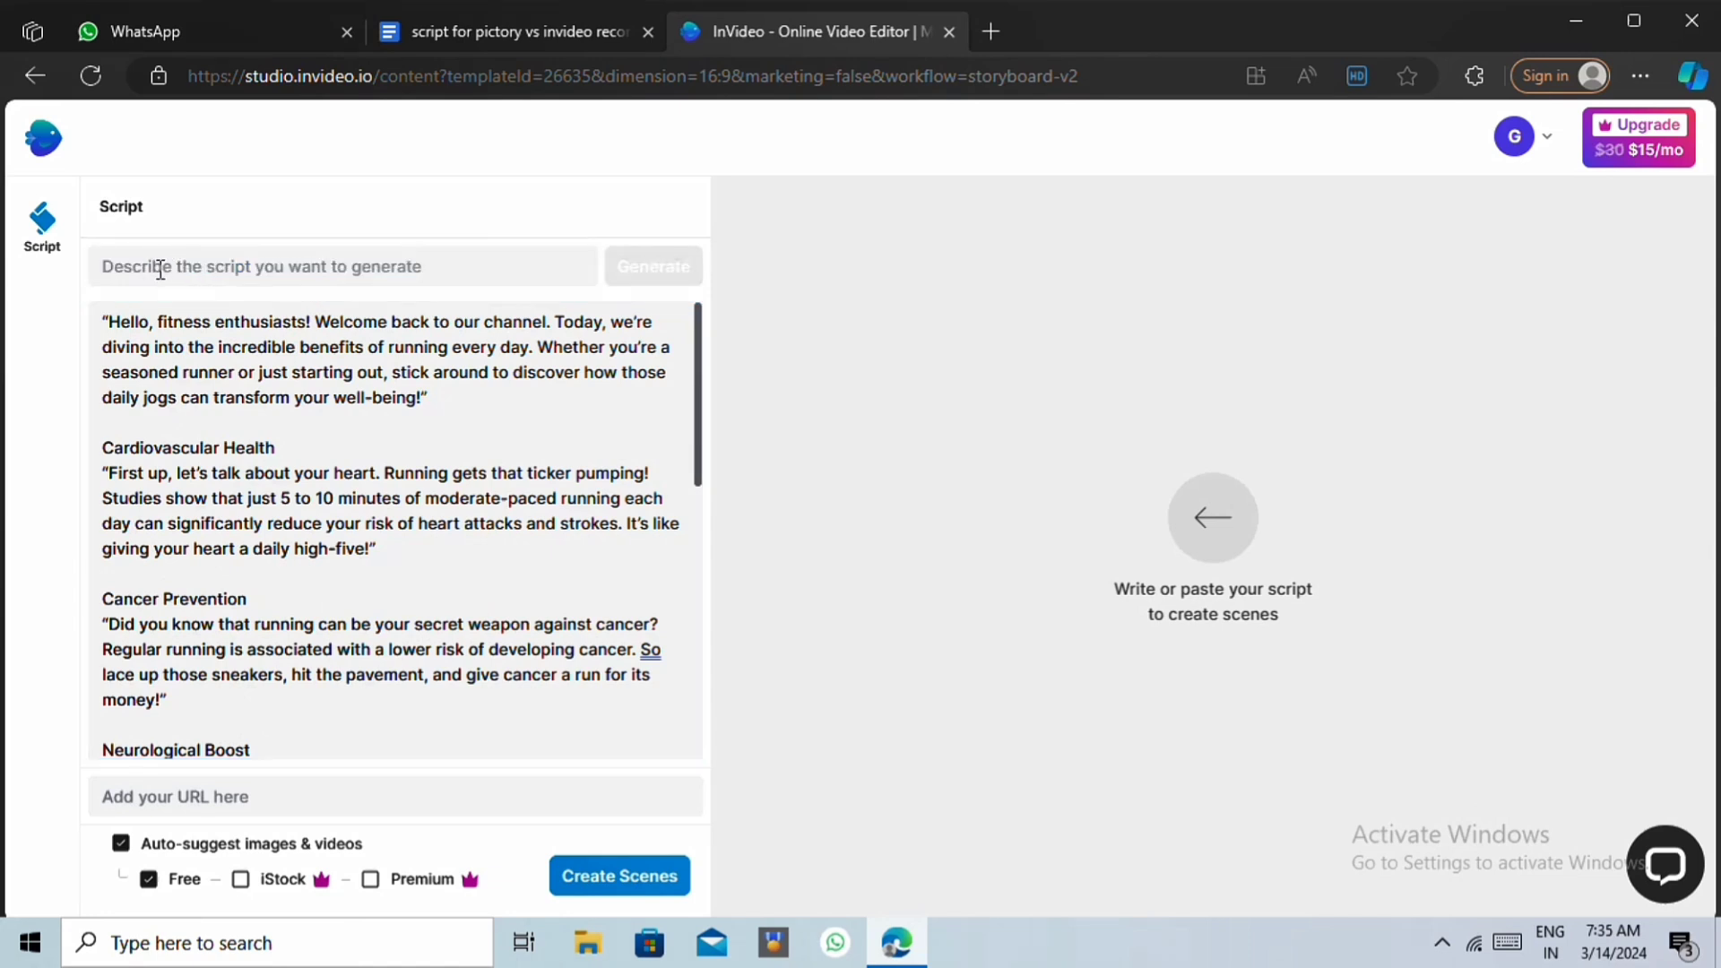
left_click(369, 269)
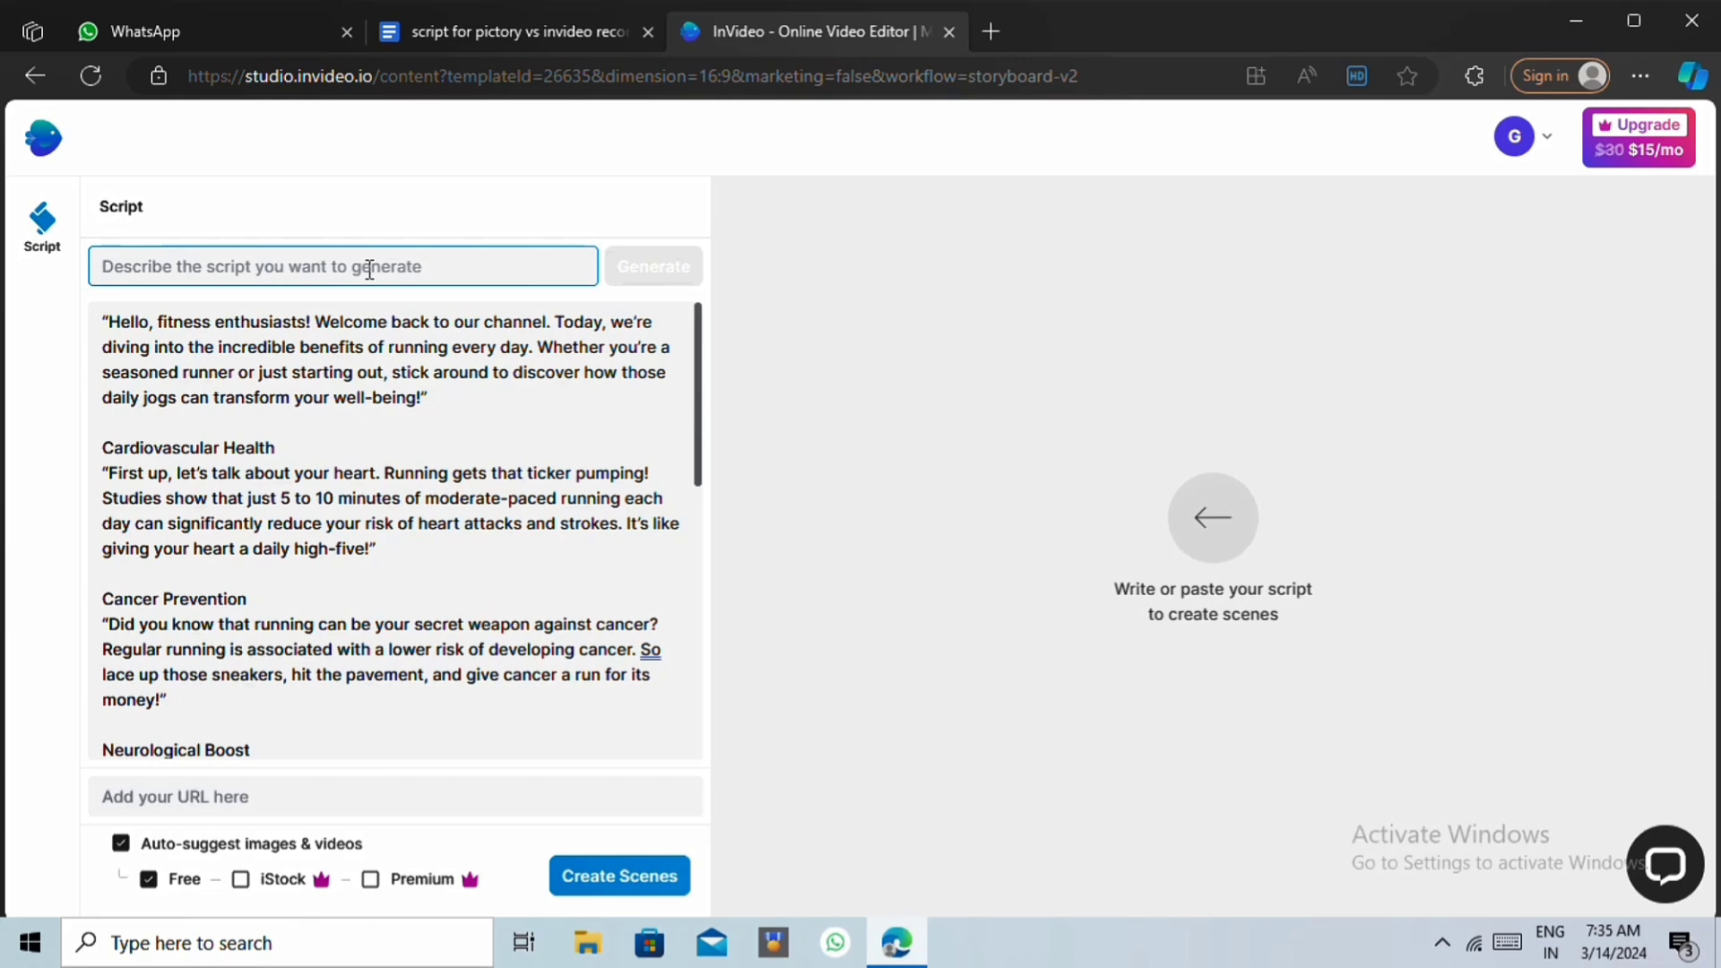
type("top 5 benefits of running")
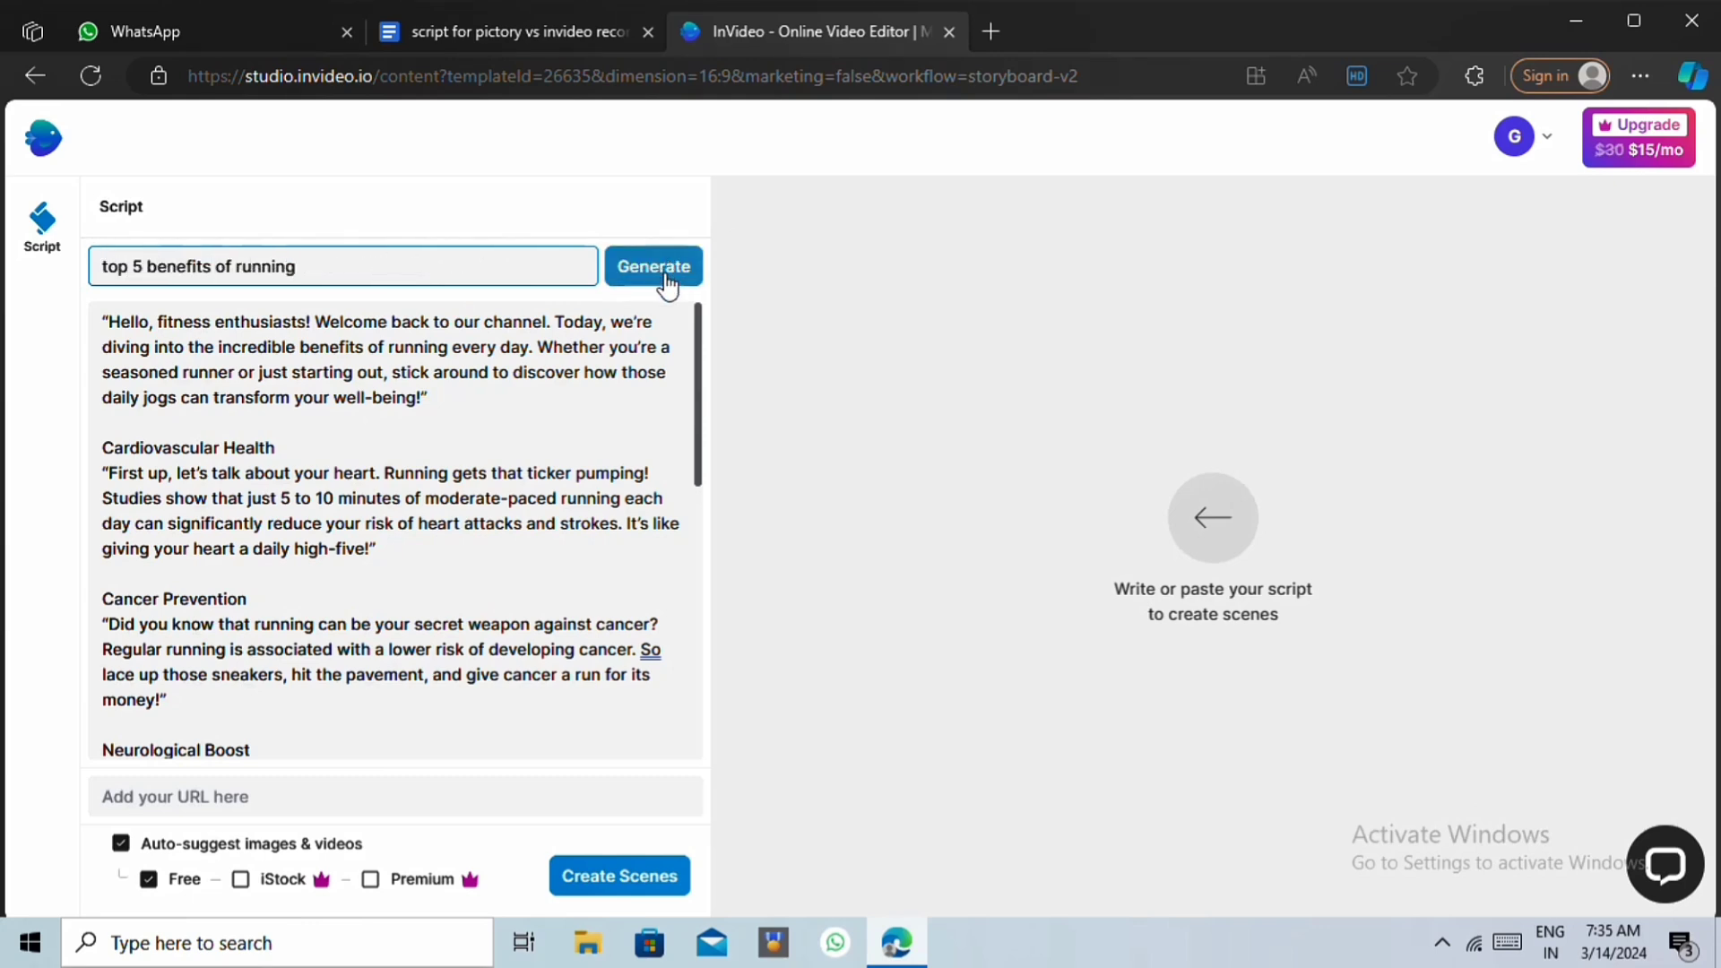
left_click(666, 285)
Create scenes from the script, accepting the text rearrangement
scroll(349, 450, "down", 10)
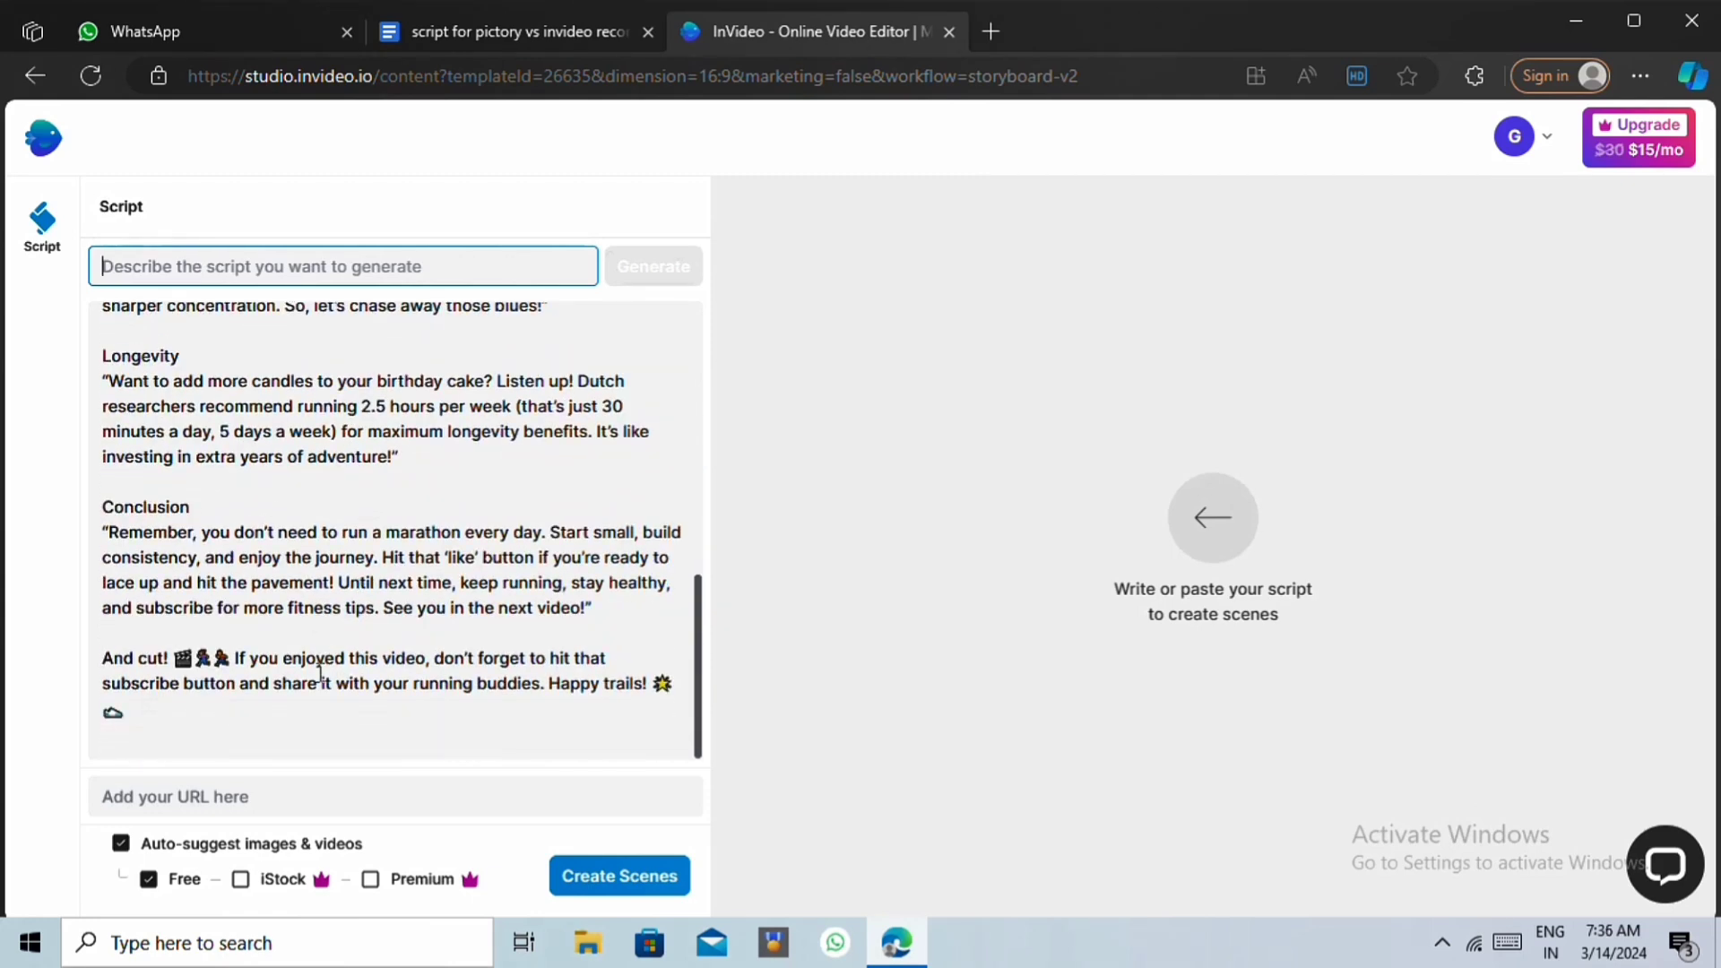
left_click(581, 887)
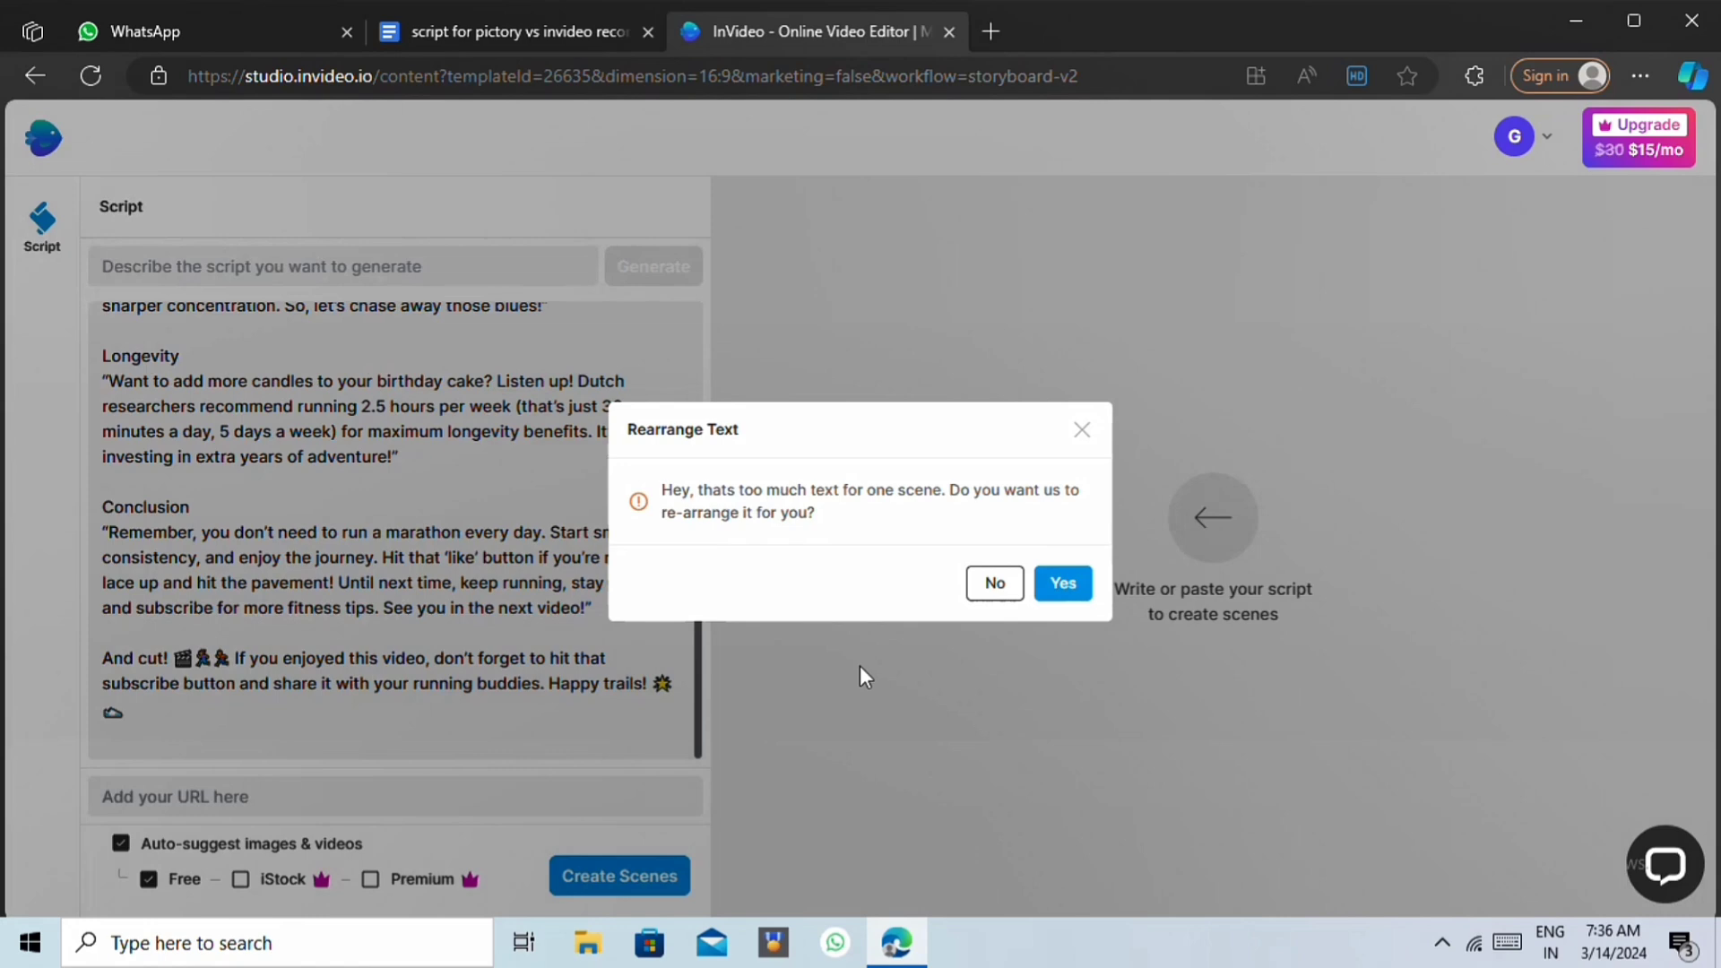
left_click(1063, 584)
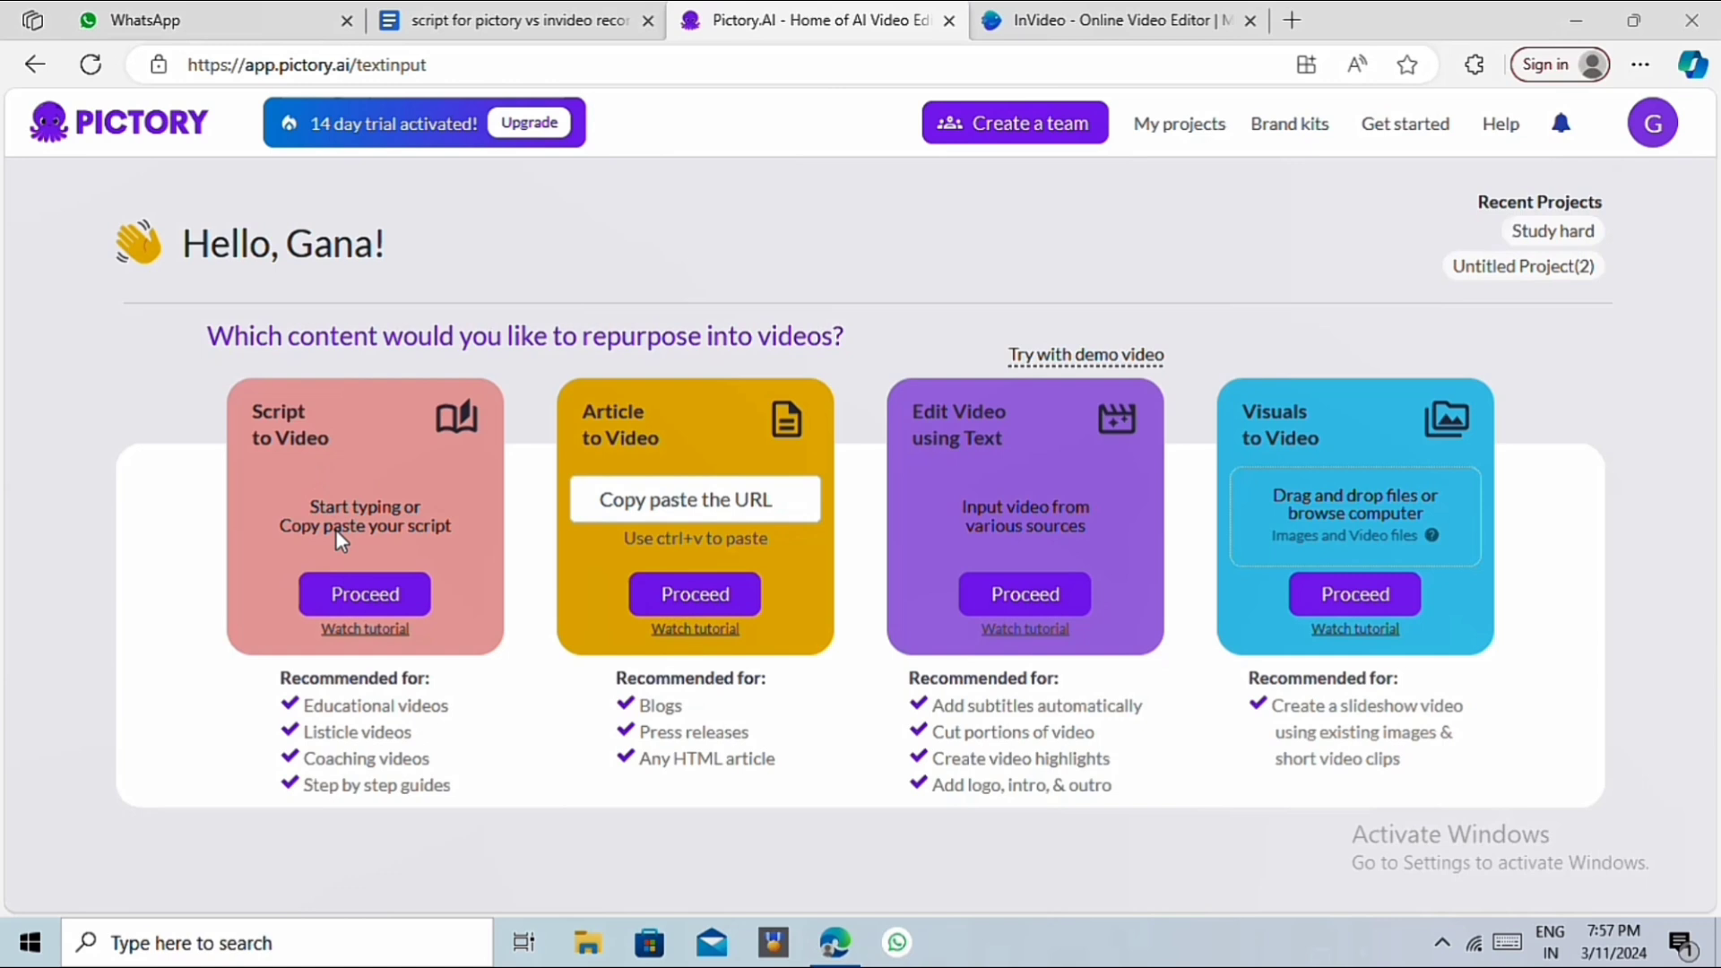
Start a Script to Video project and paste in the 1984-character running-benefits script
left_click(338, 592)
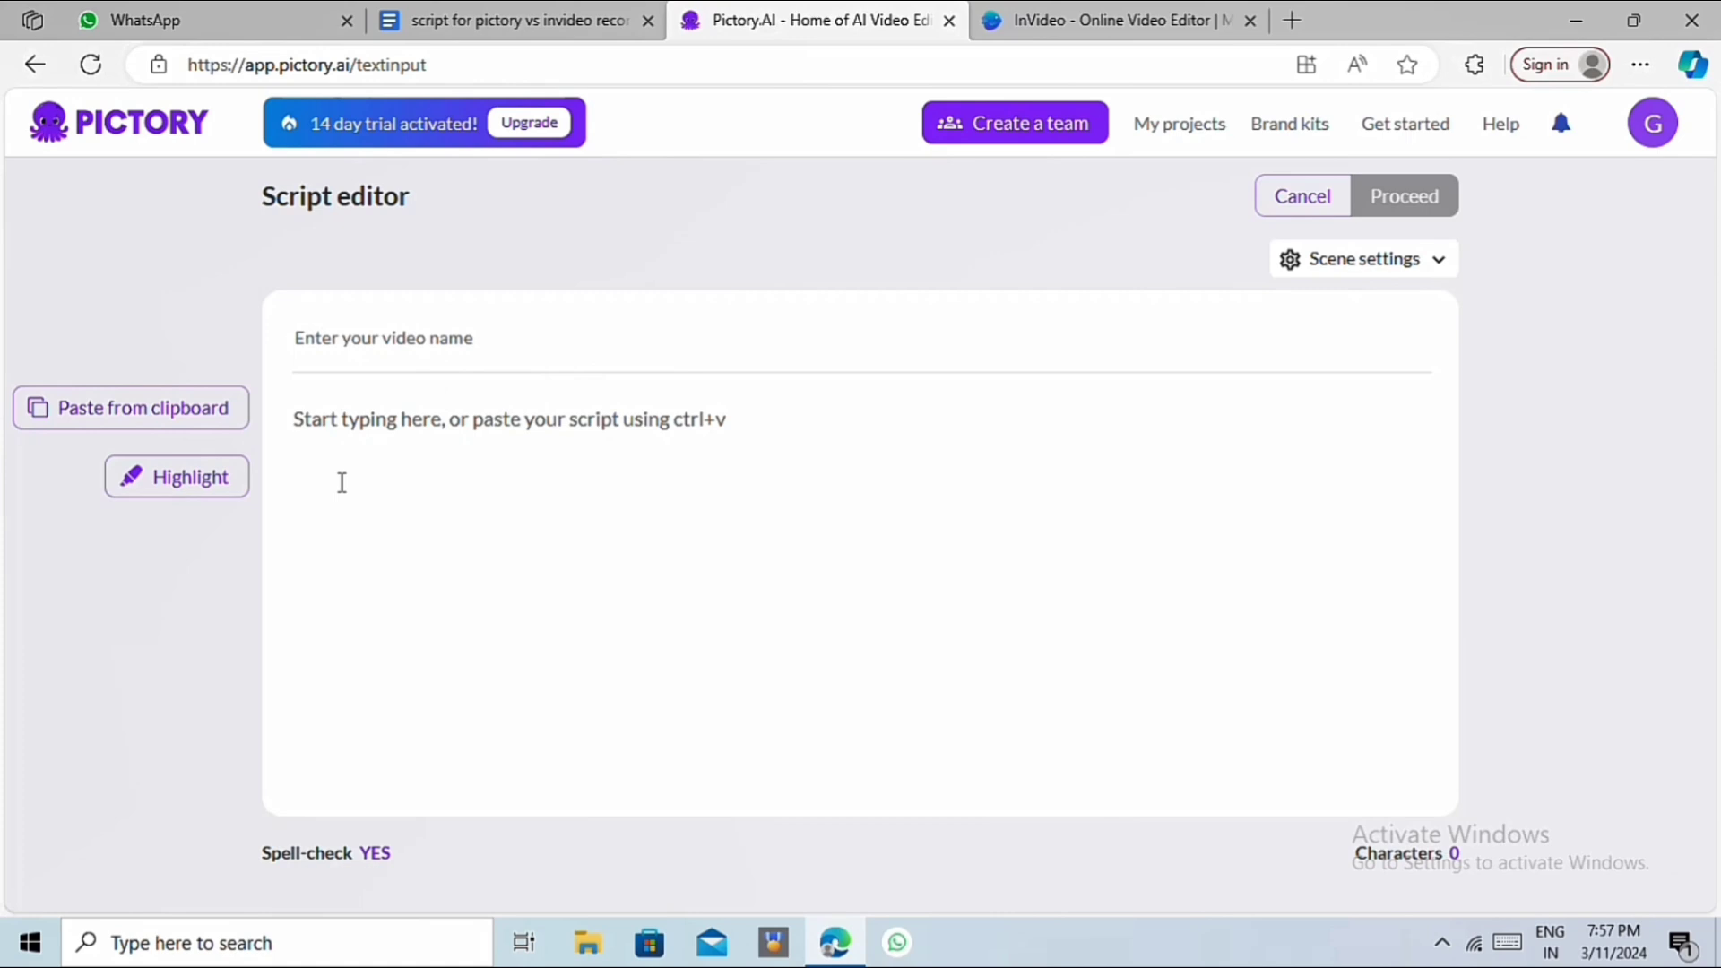
left_click(192, 414)
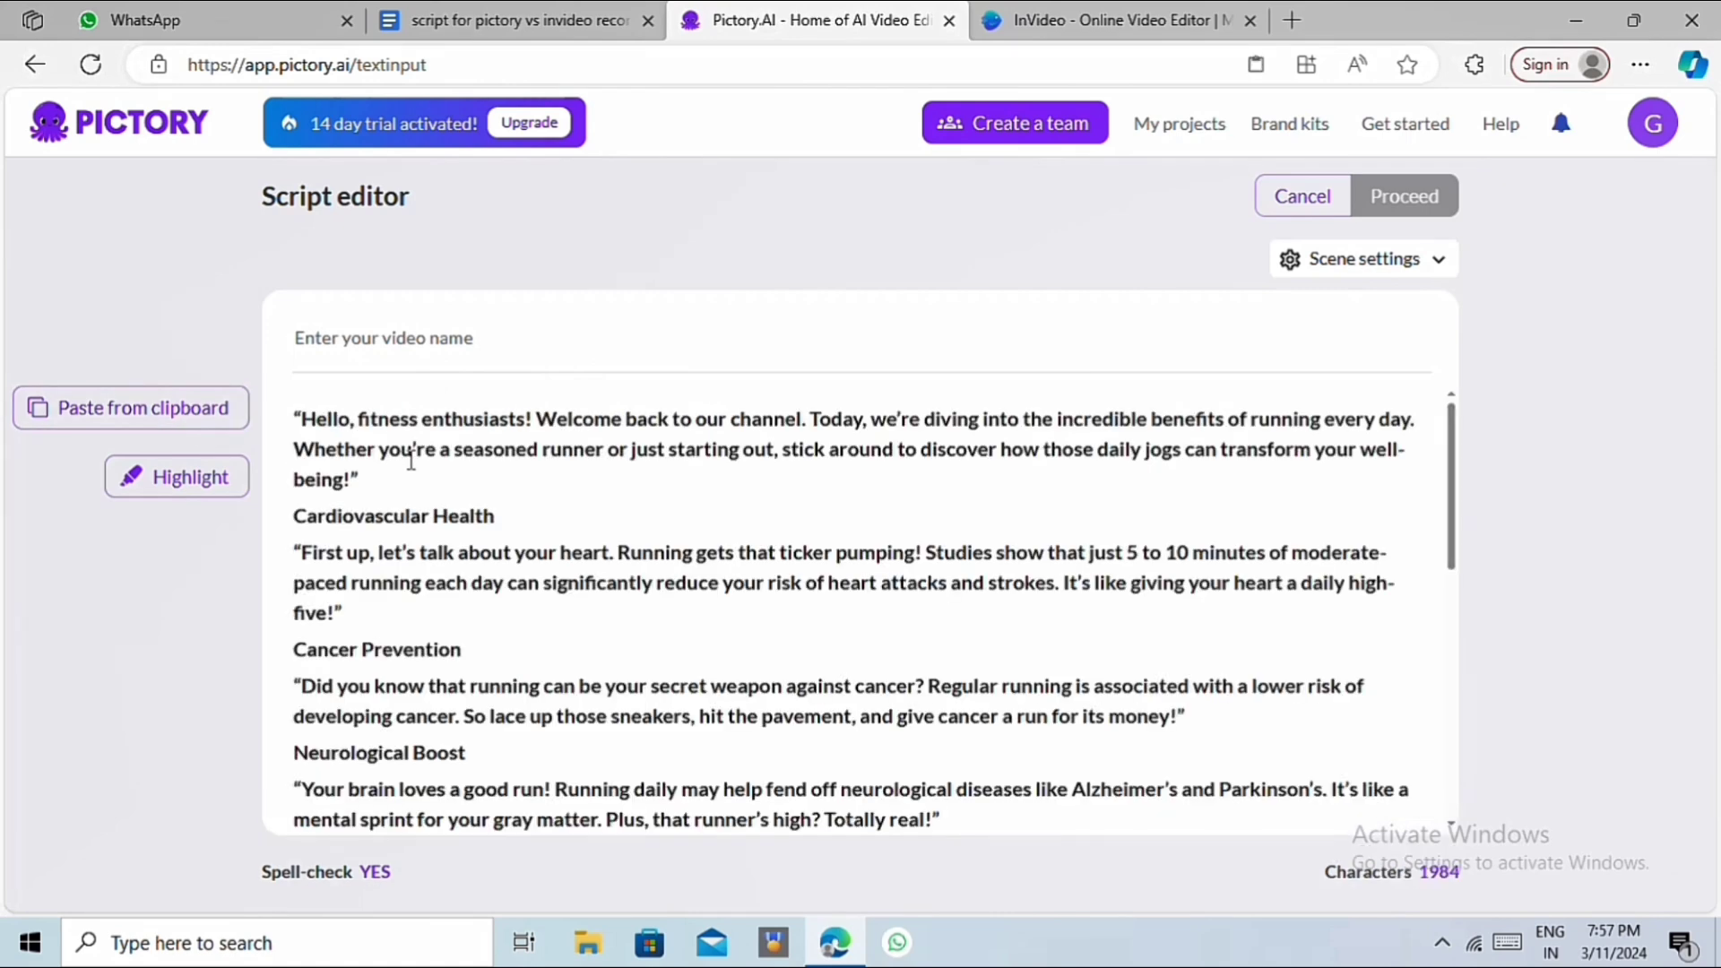
scroll(627, 475, "down", 7)
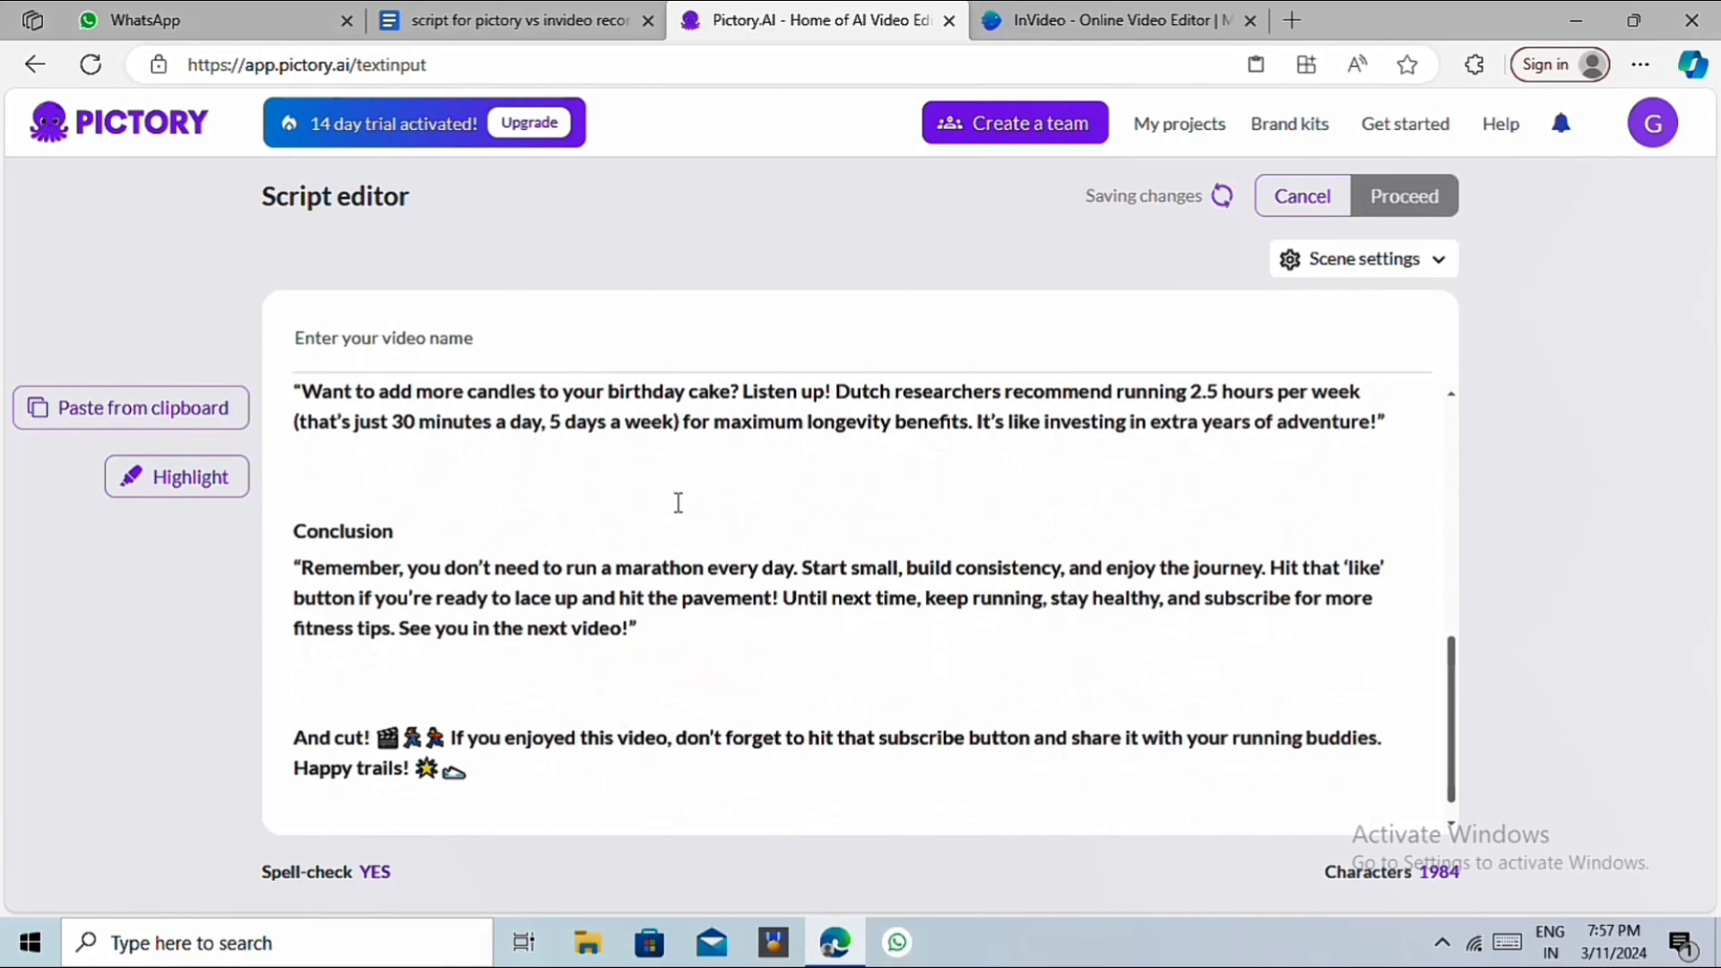
left_click_drag(1452, 730, 1457, 401)
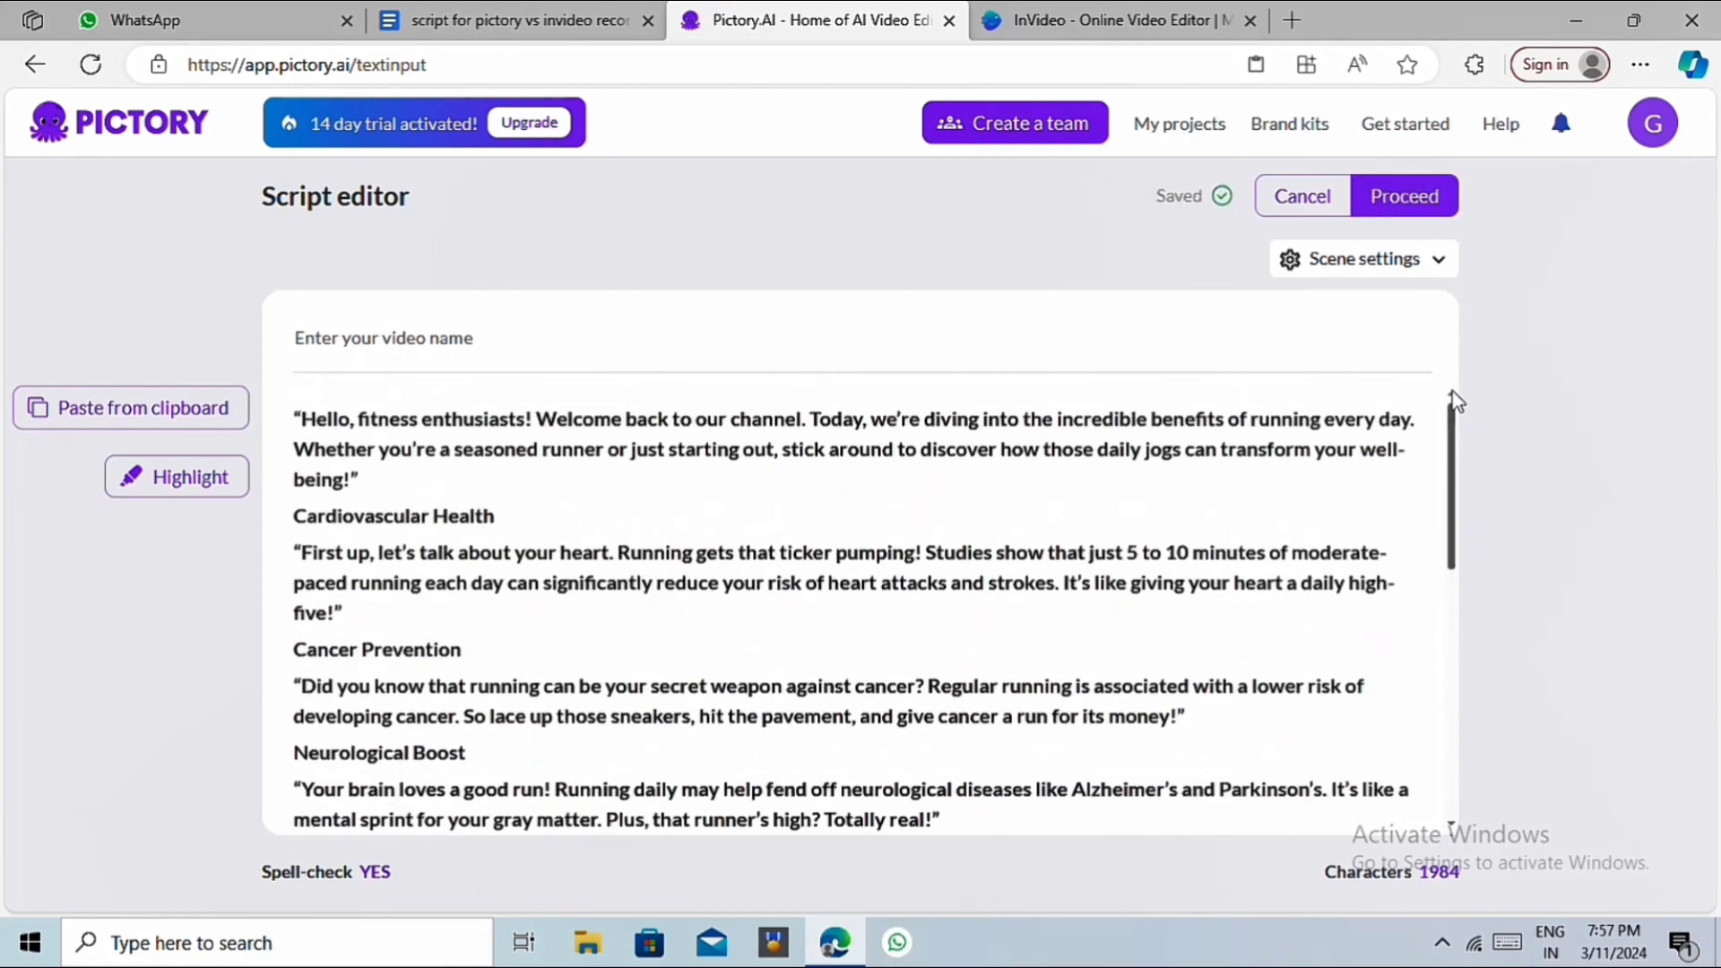
scroll(895, 674, "down", 6)
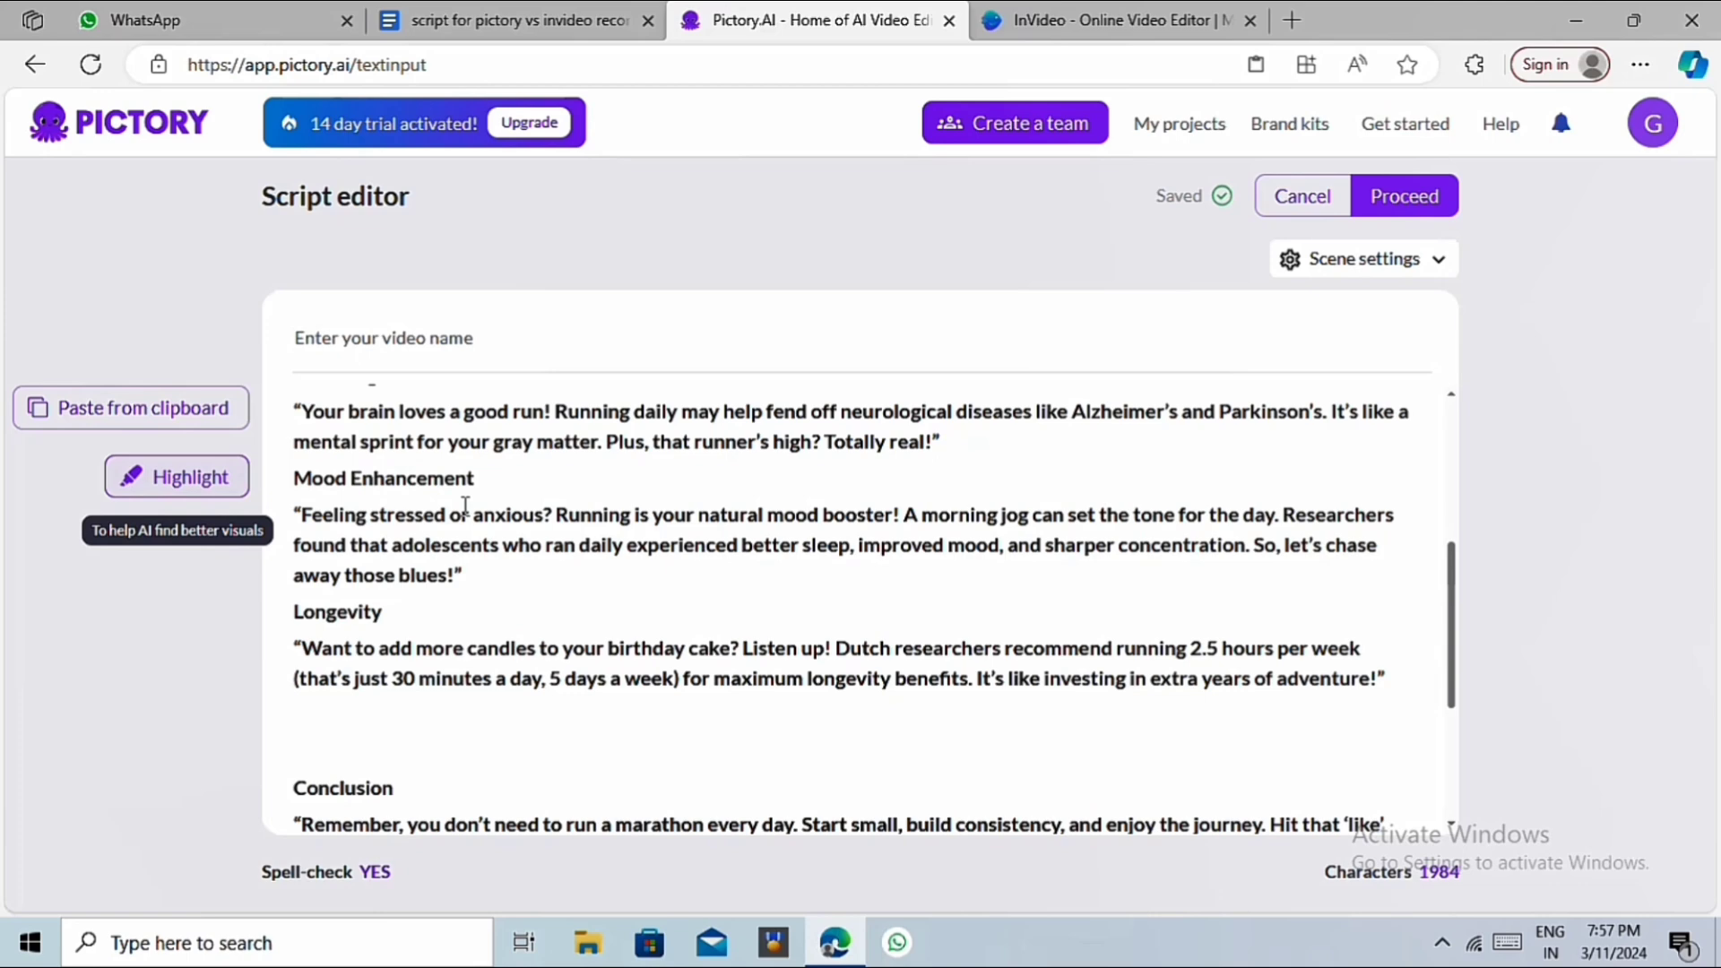
Check the Auto highlight keywords and Auto visuals scene settings, then proceed to build the video
scroll(758, 591, "down", 3)
left_click(1338, 263)
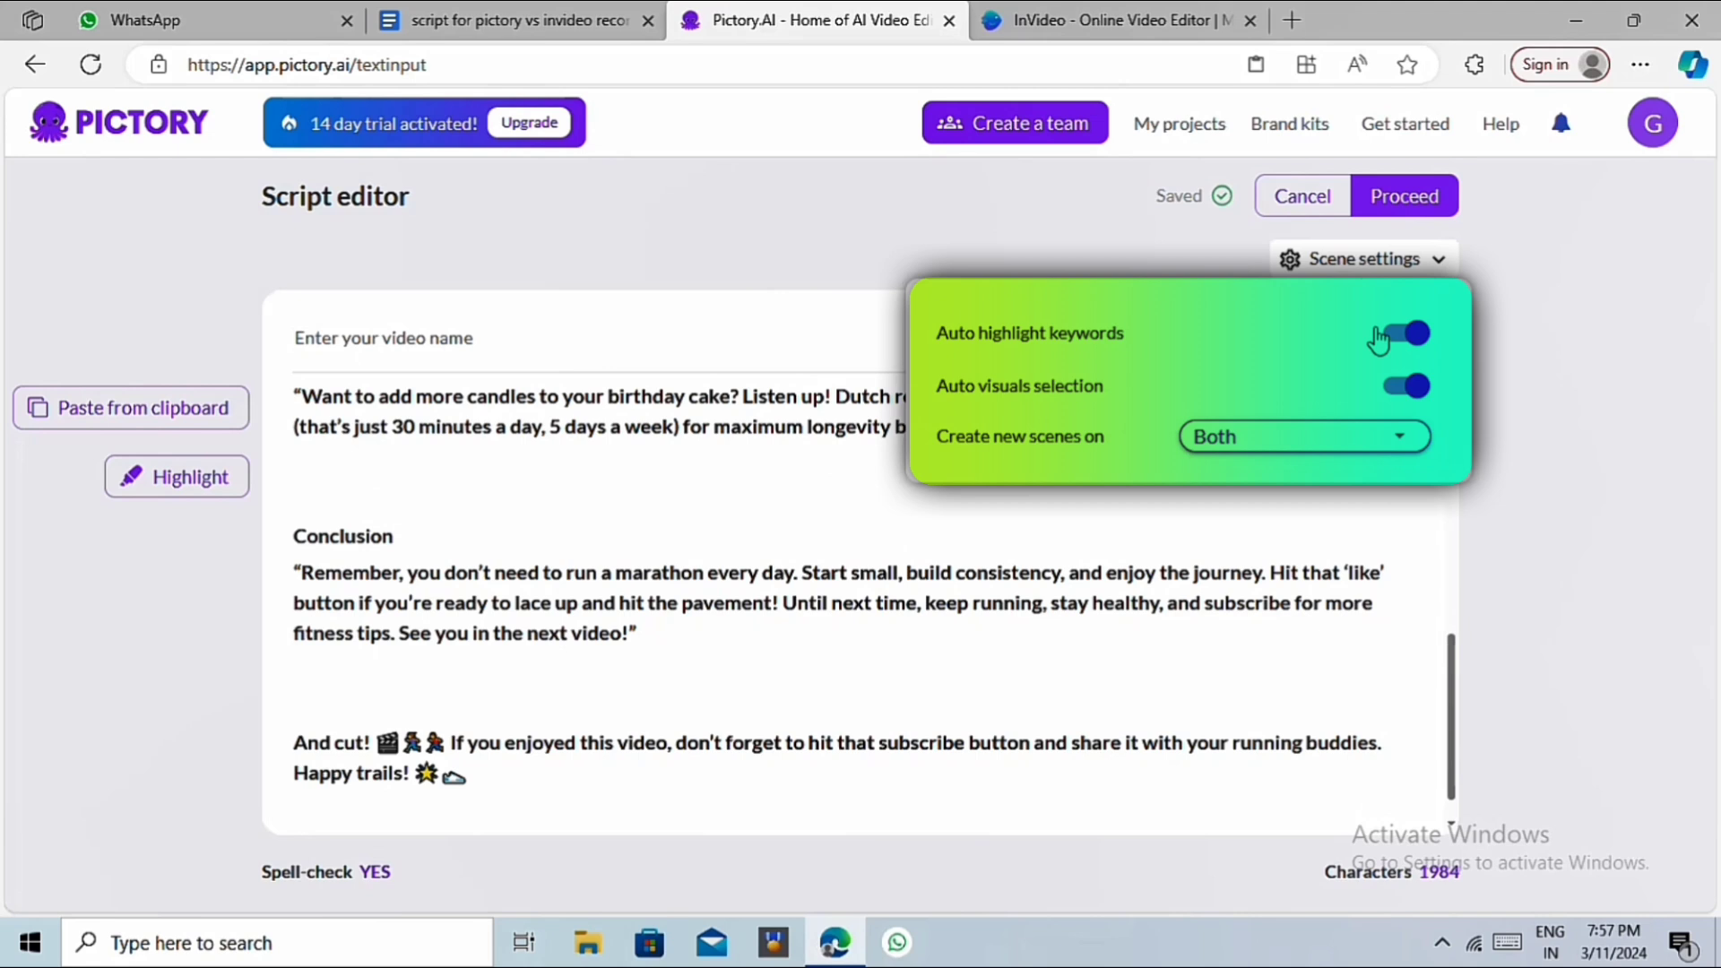
left_click(1409, 193)
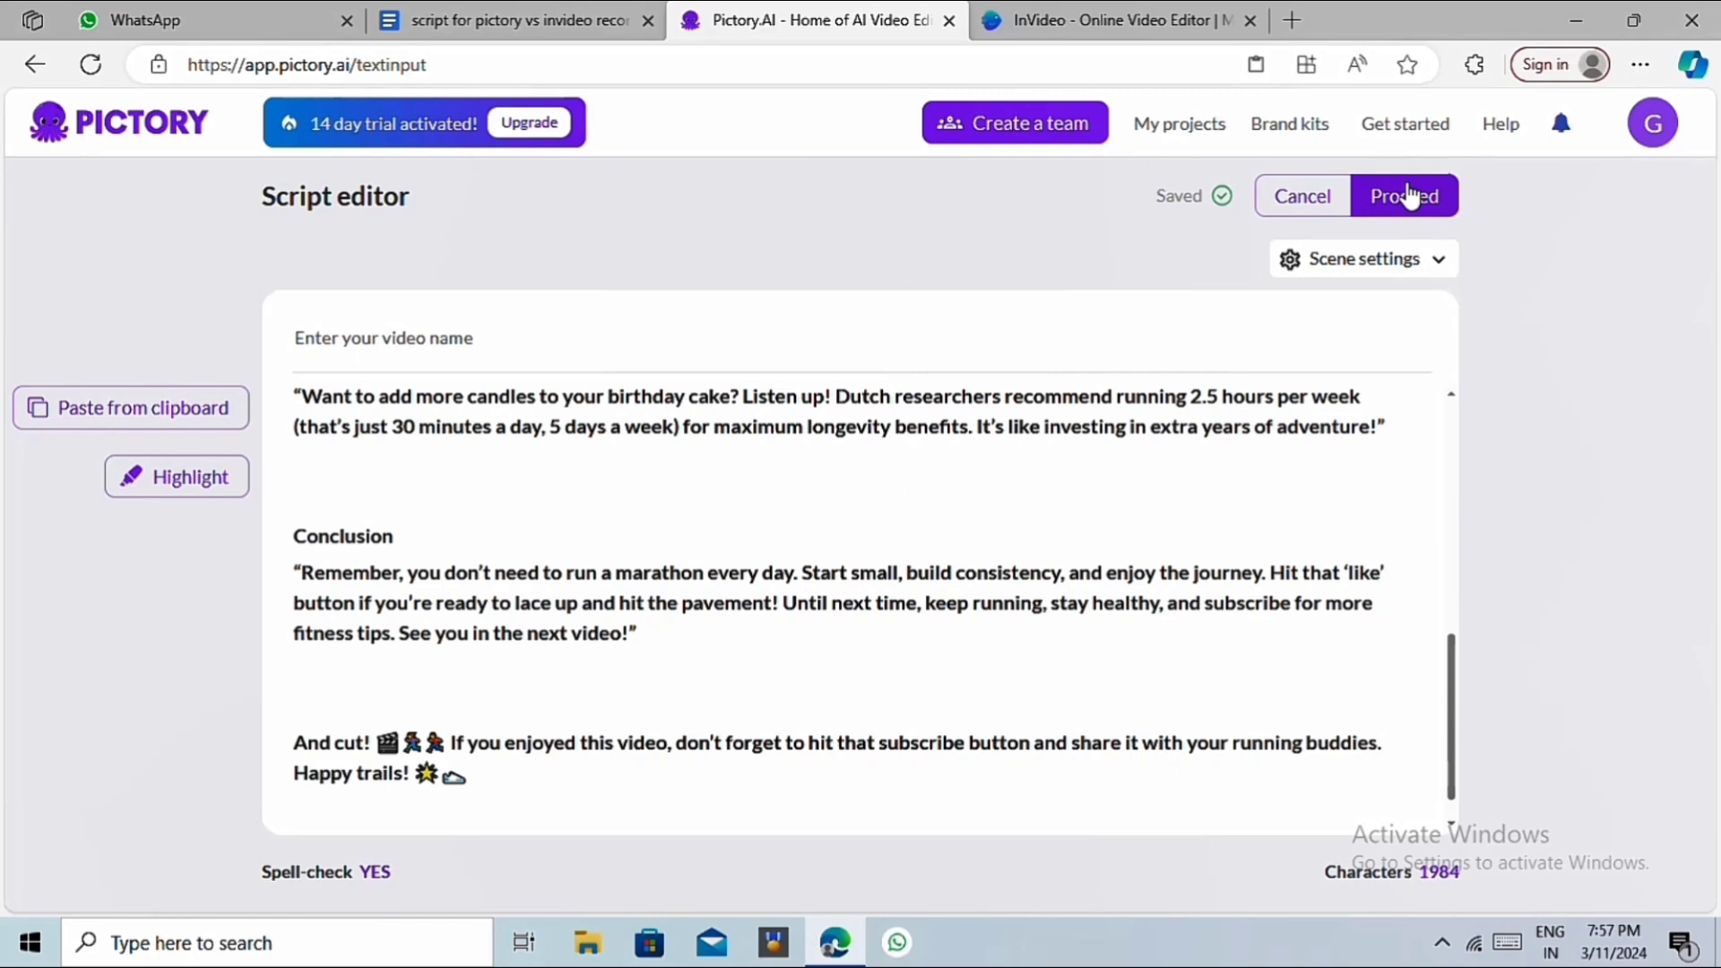
left_click(1409, 193)
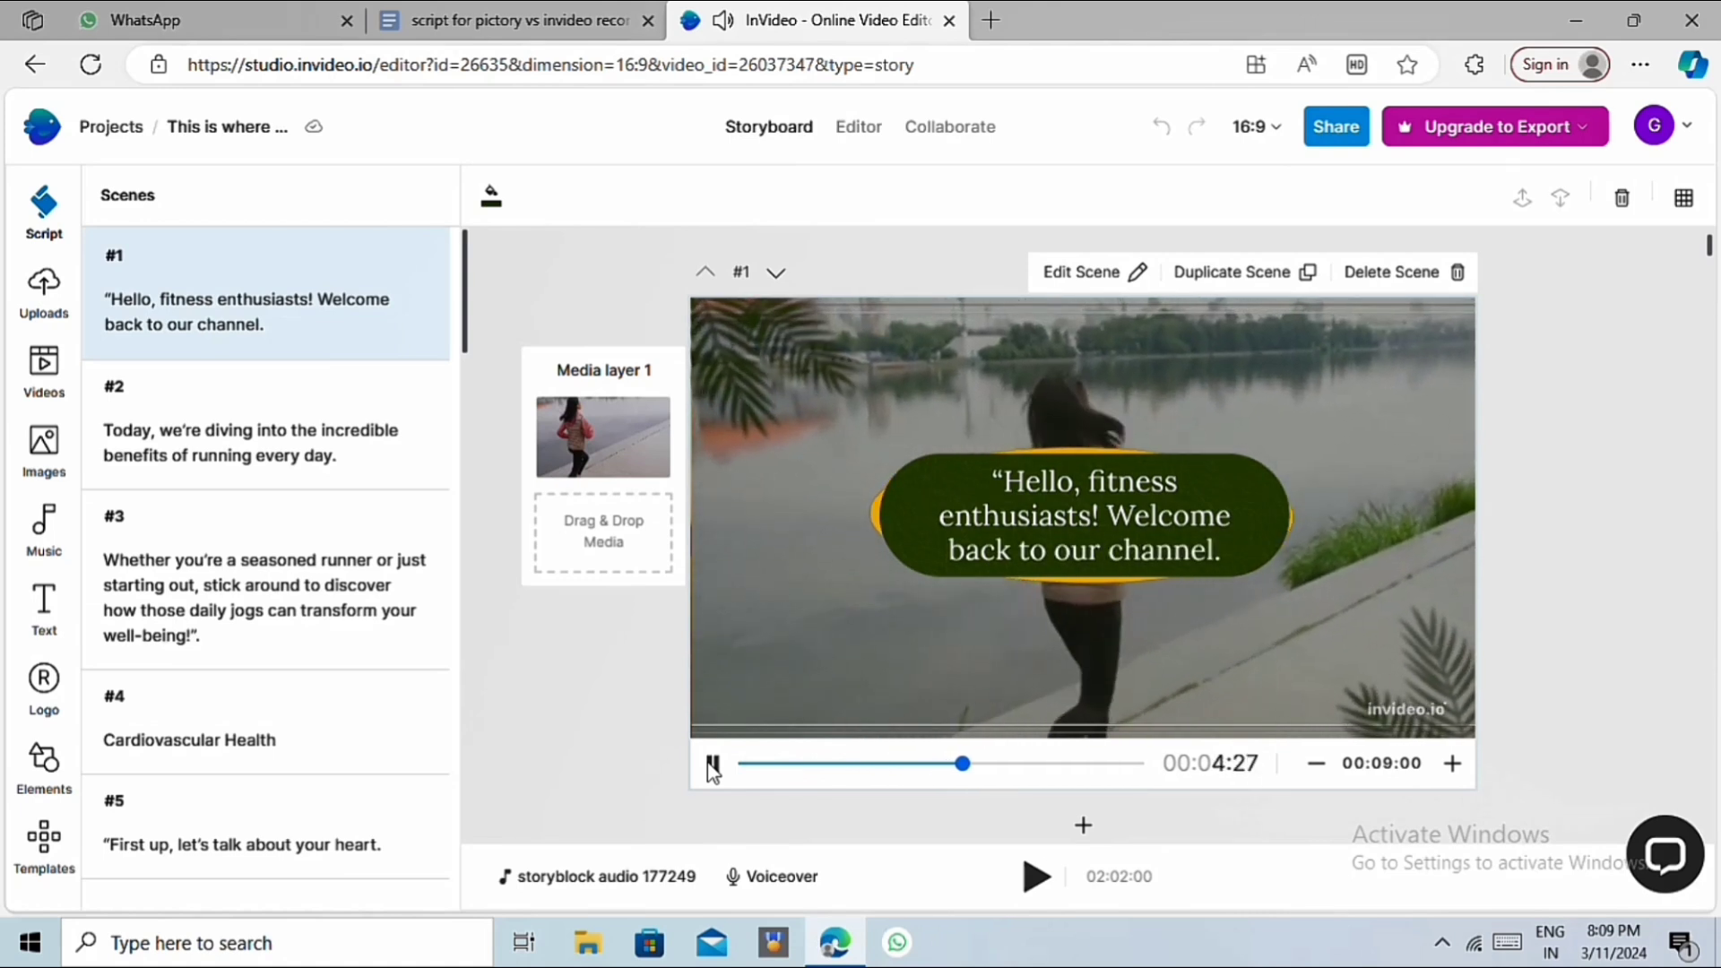
Pause the opening running-scene preview and scroll through the scene list
left_click(713, 766)
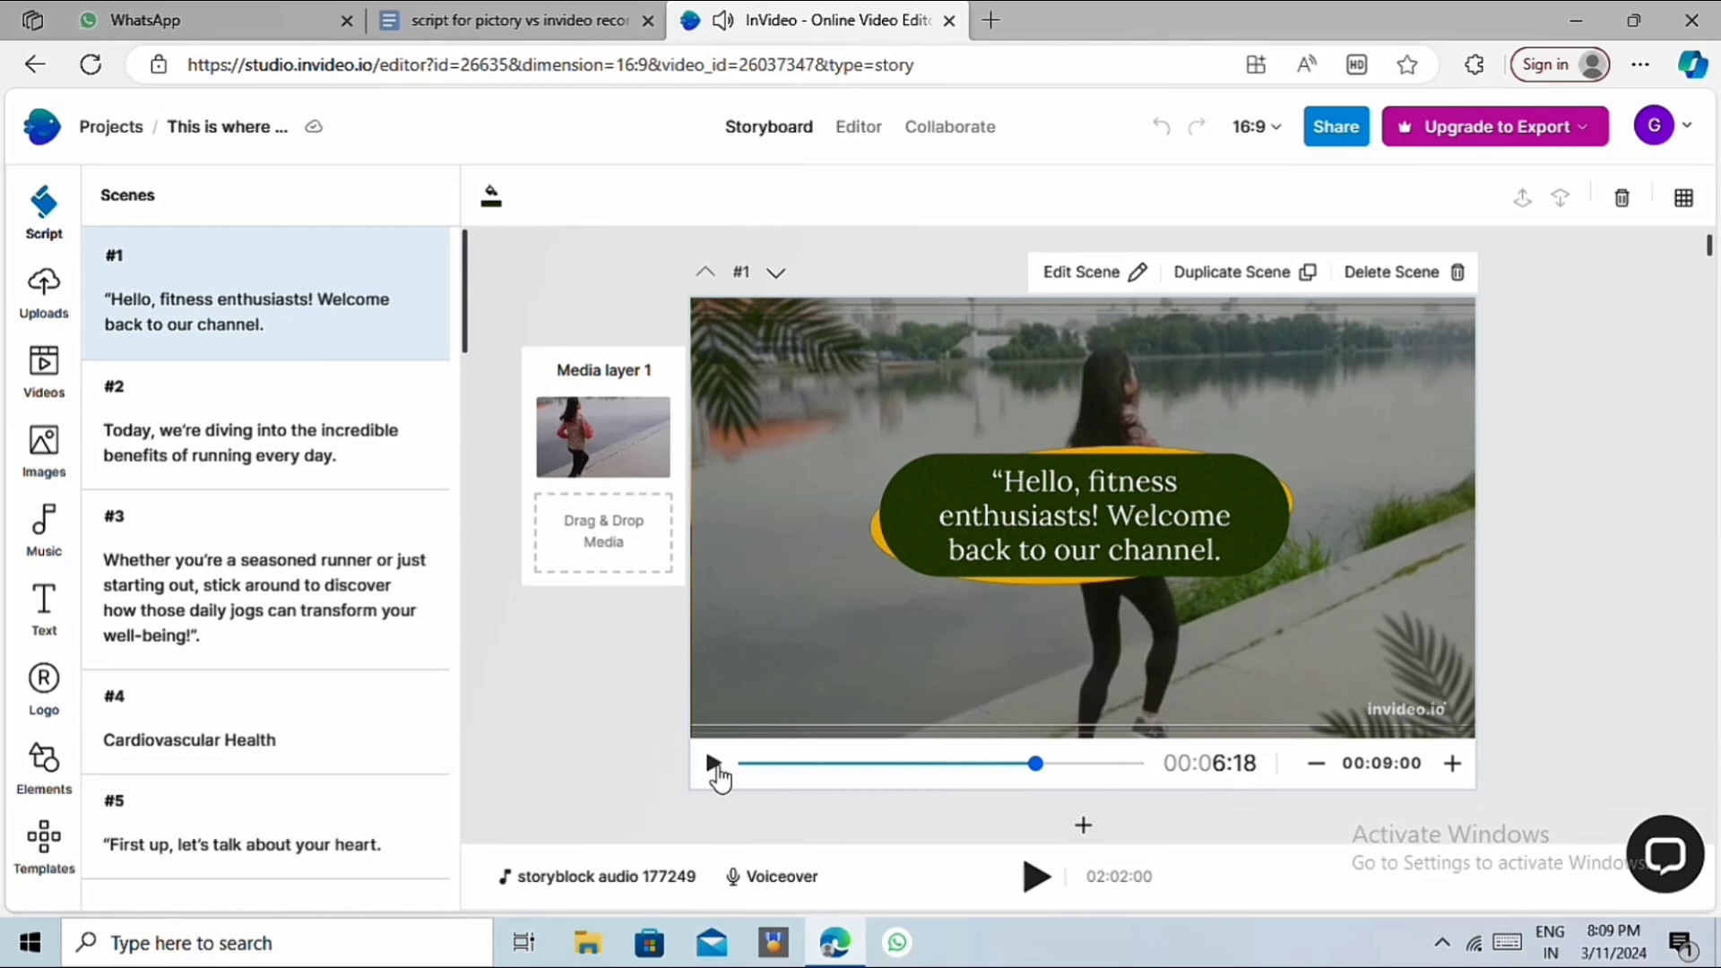
scroll(231, 416, "down", 4)
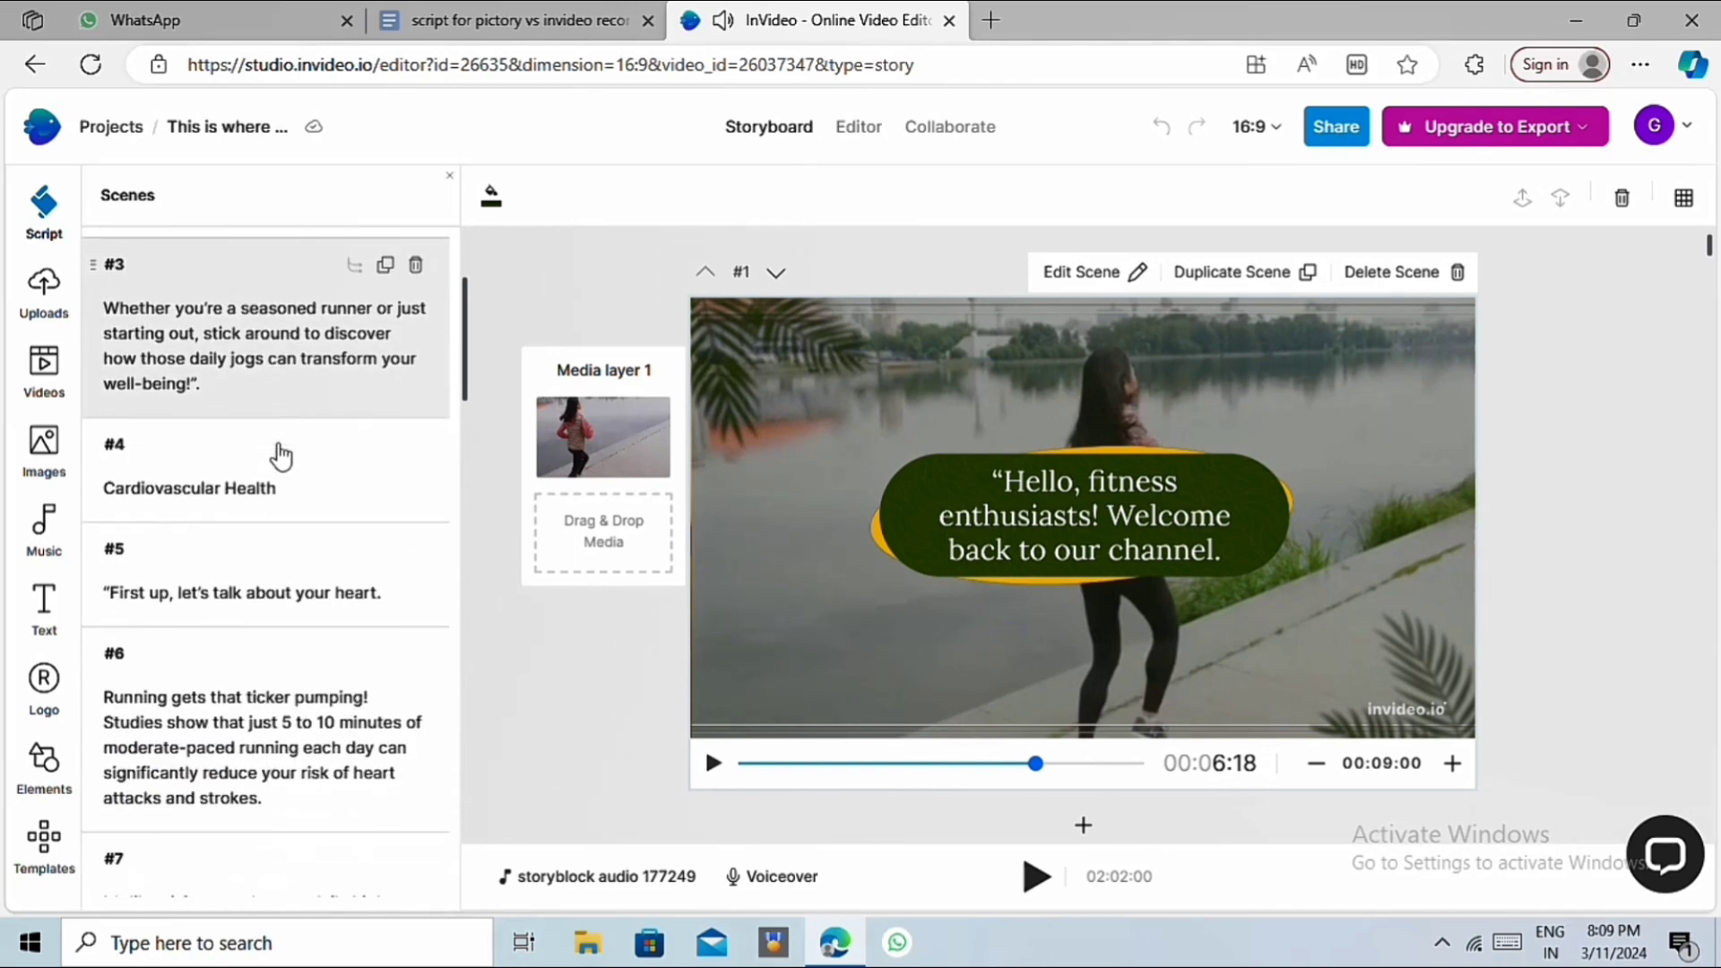
scroll(284, 458, "down", 10)
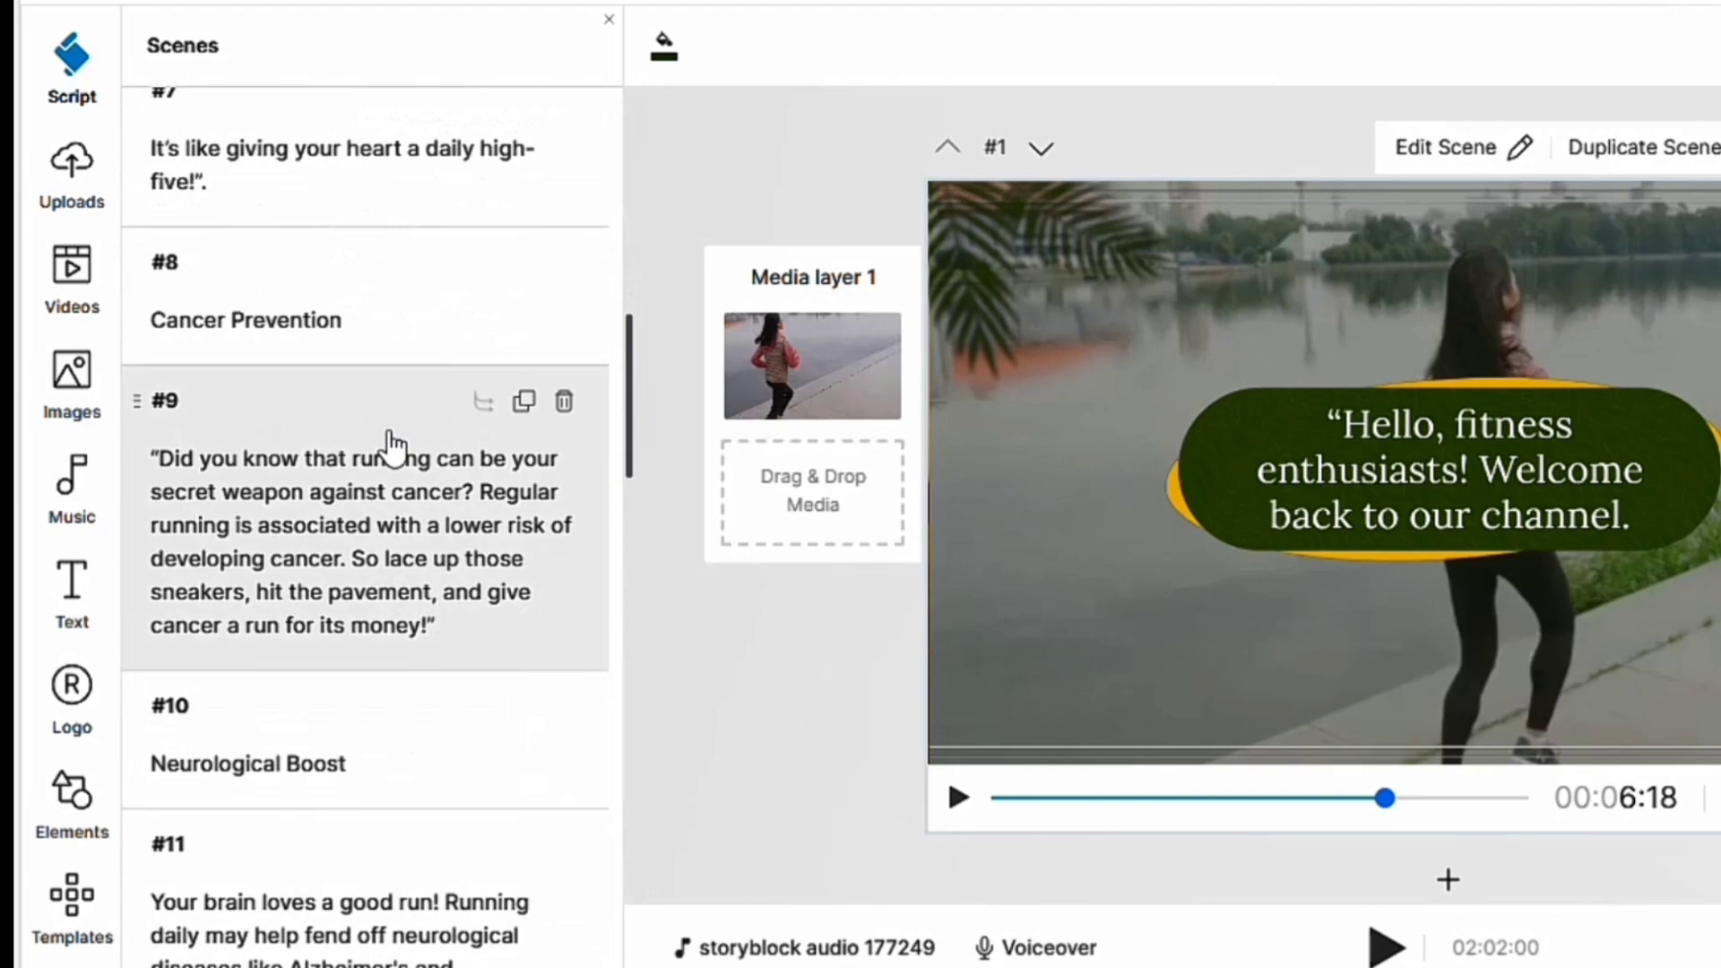
scroll(392, 468, "down", 5)
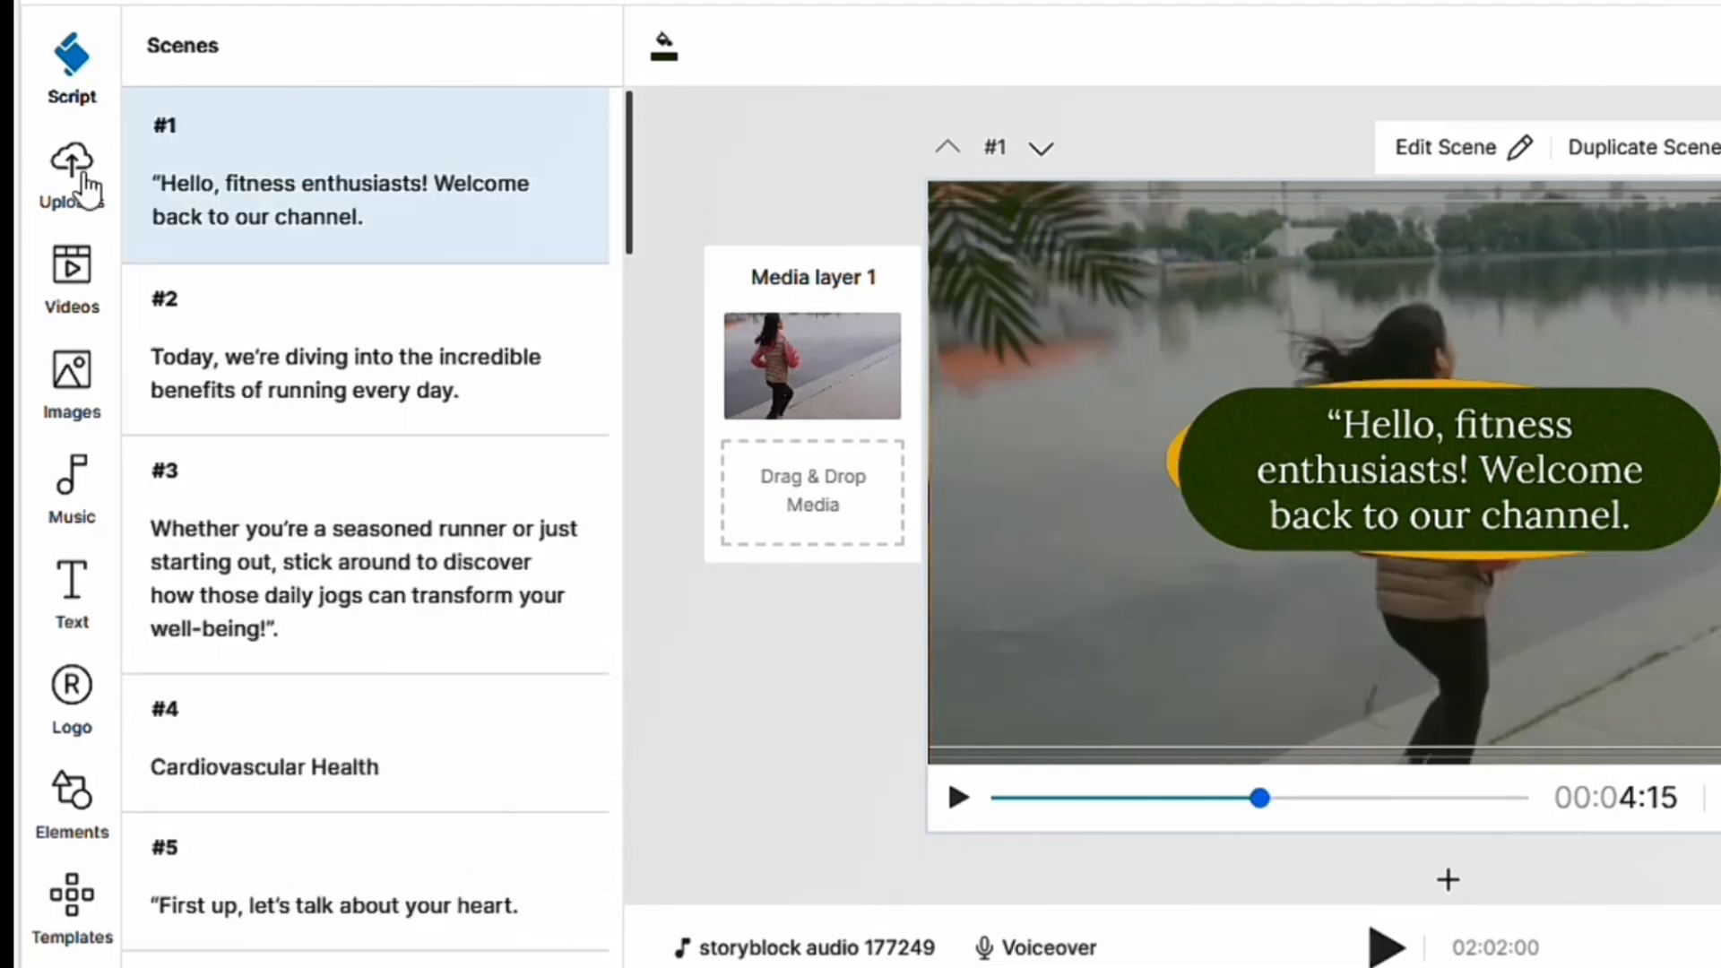
Browse the Uploads panel and the stock video and image libraries
left_click(85, 185)
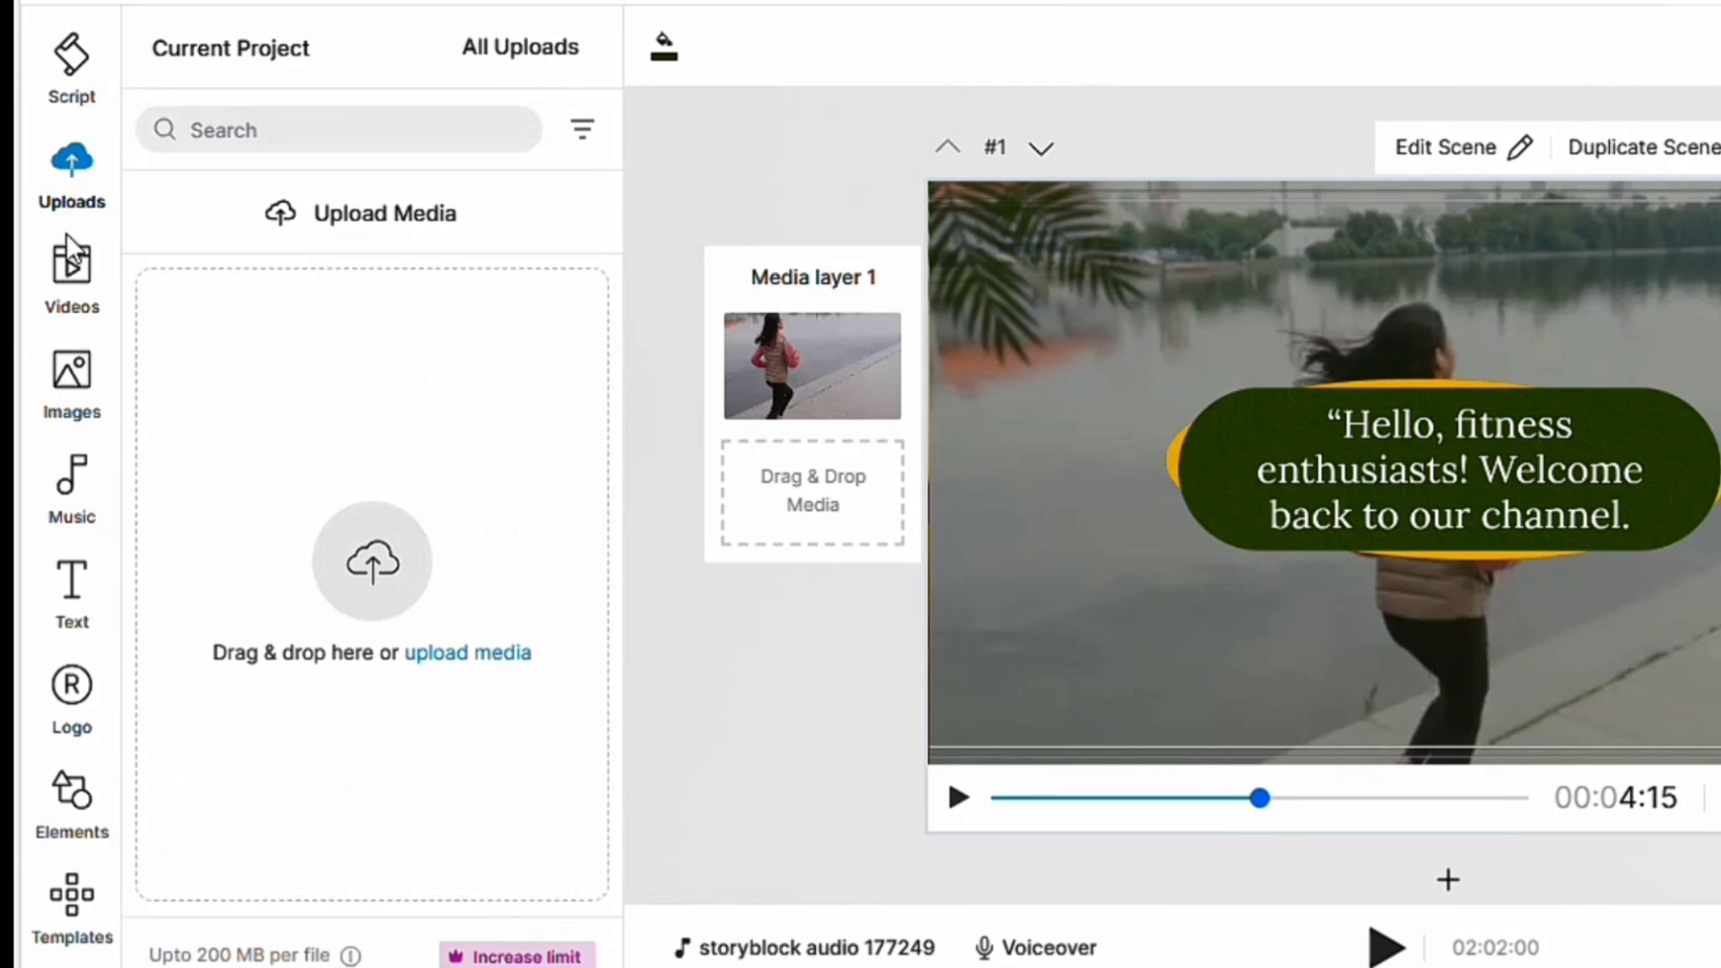
left_click(66, 289)
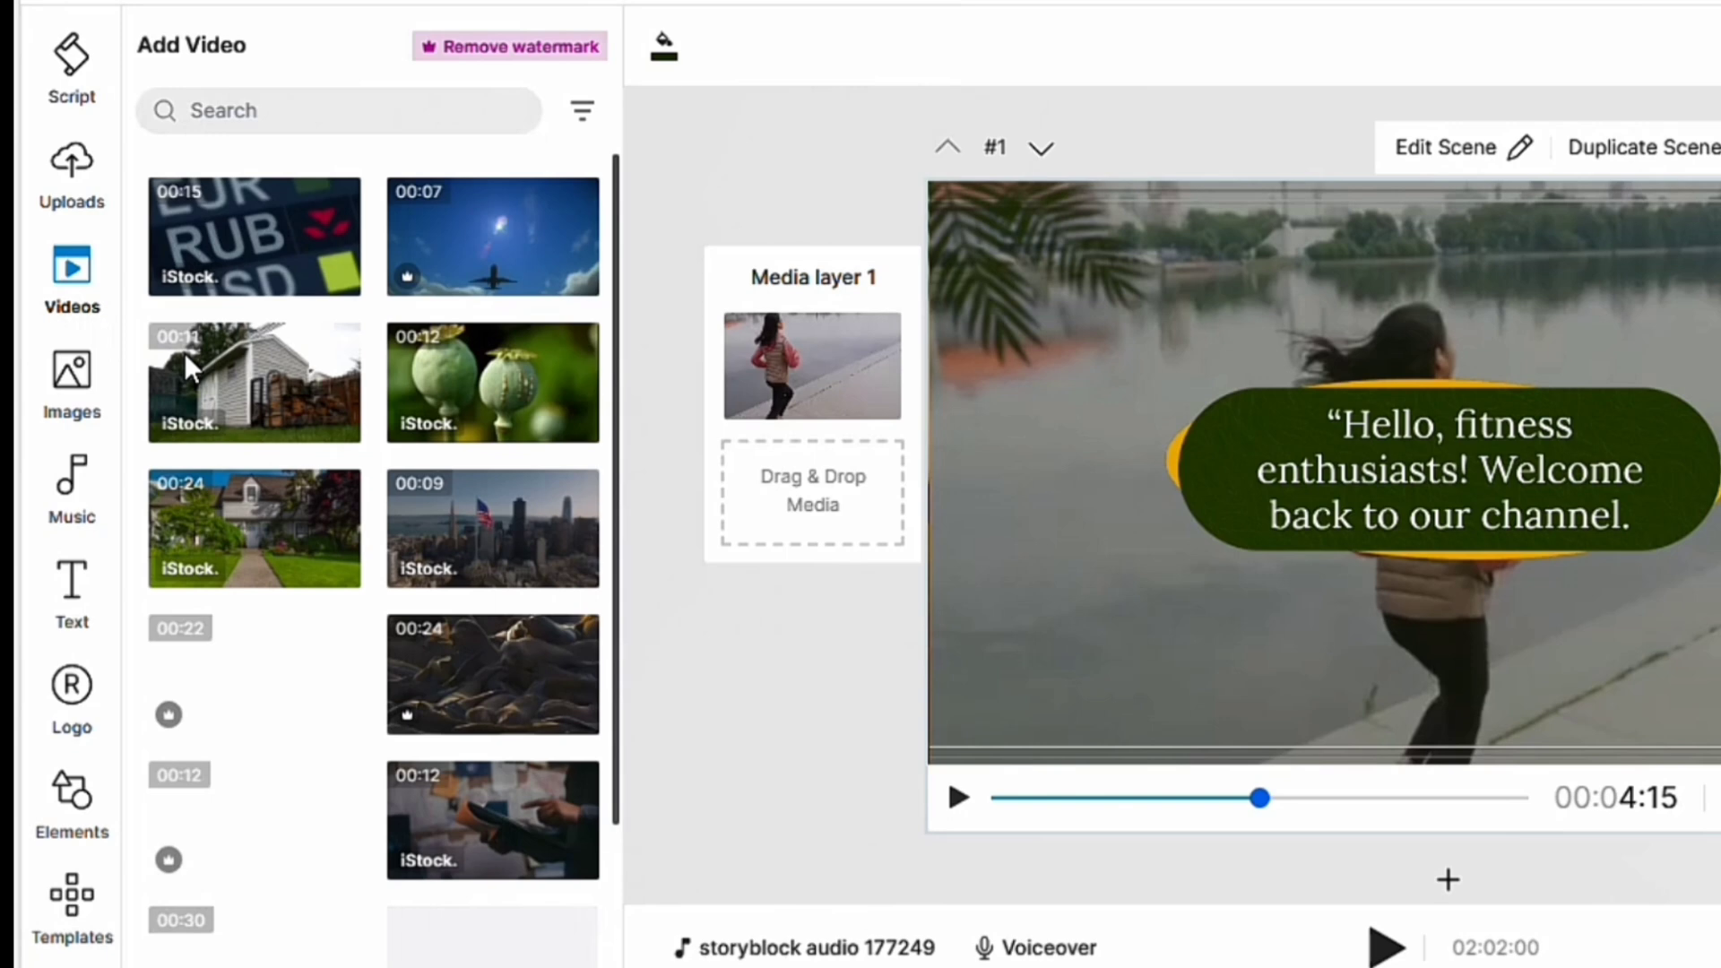
scroll(227, 438, "down", 4)
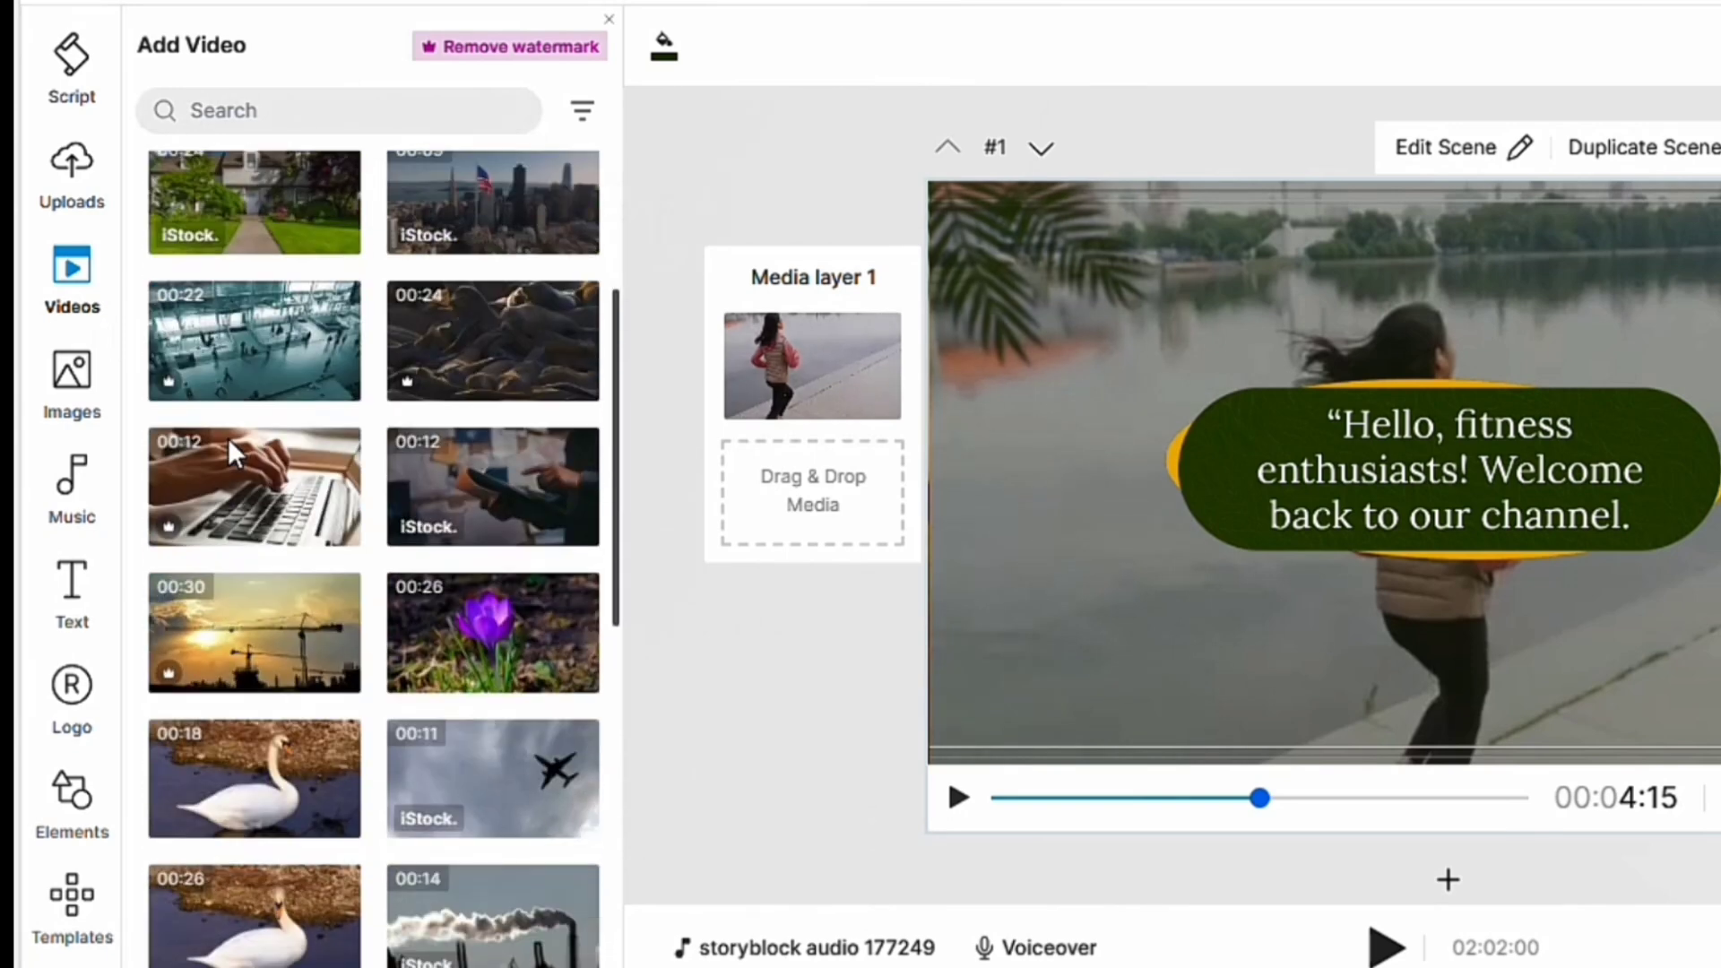
scroll(228, 437, "down", 2)
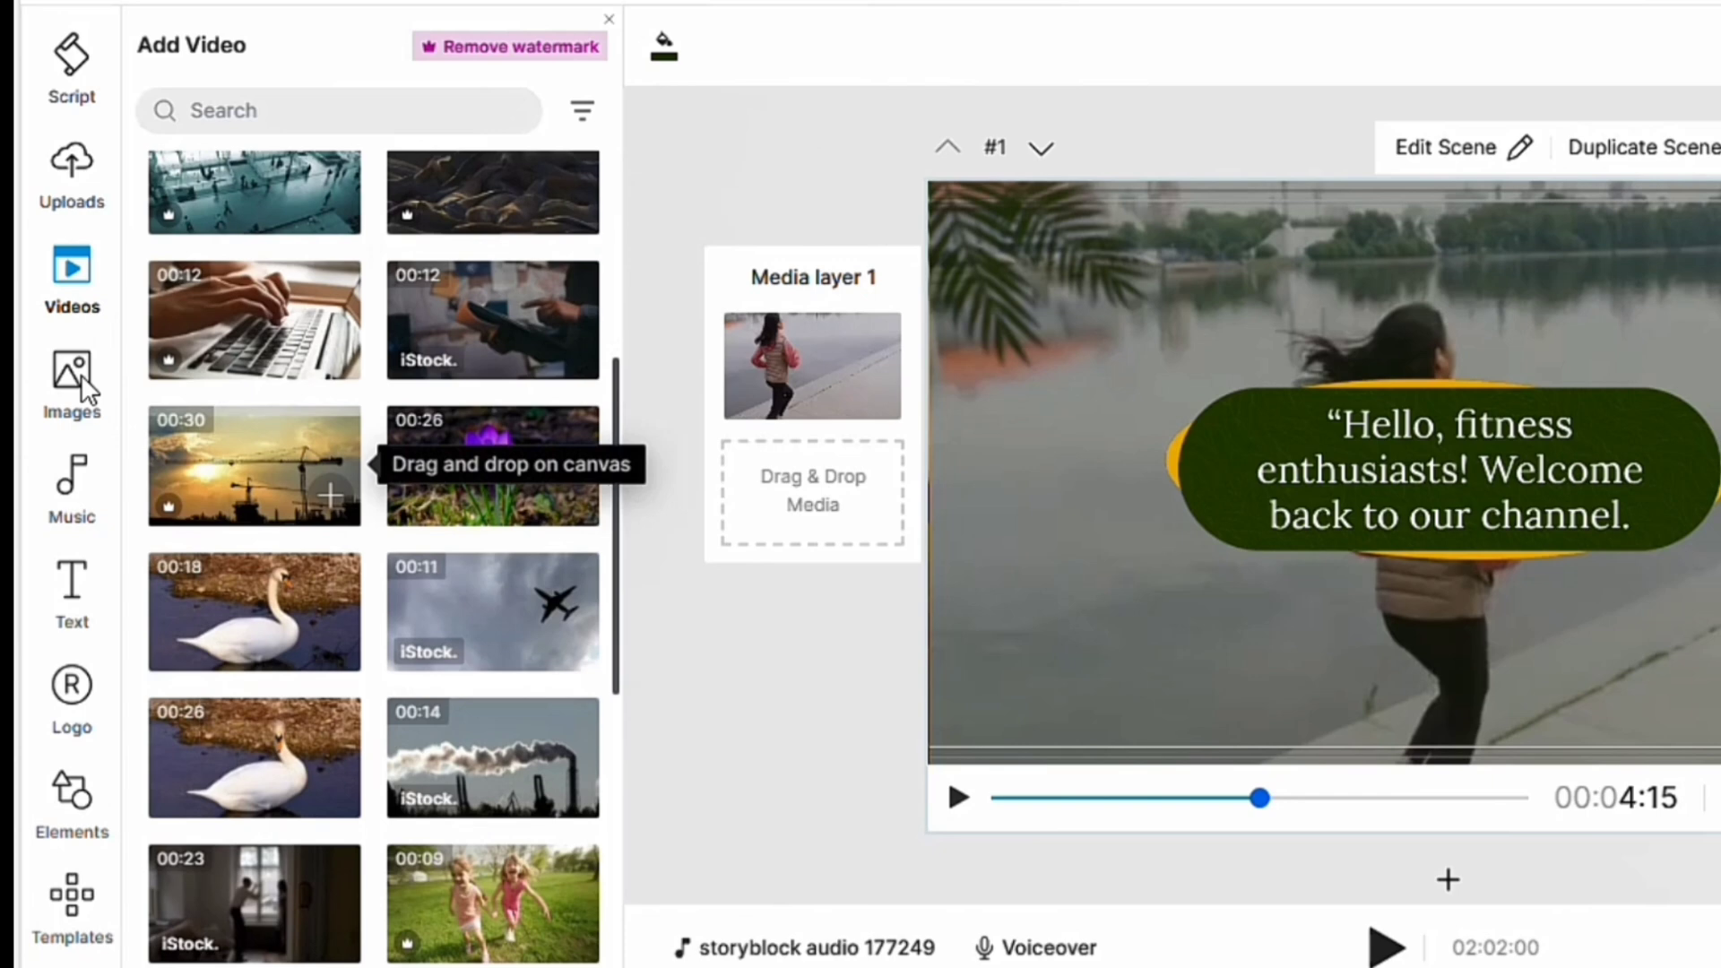
left_click(80, 374)
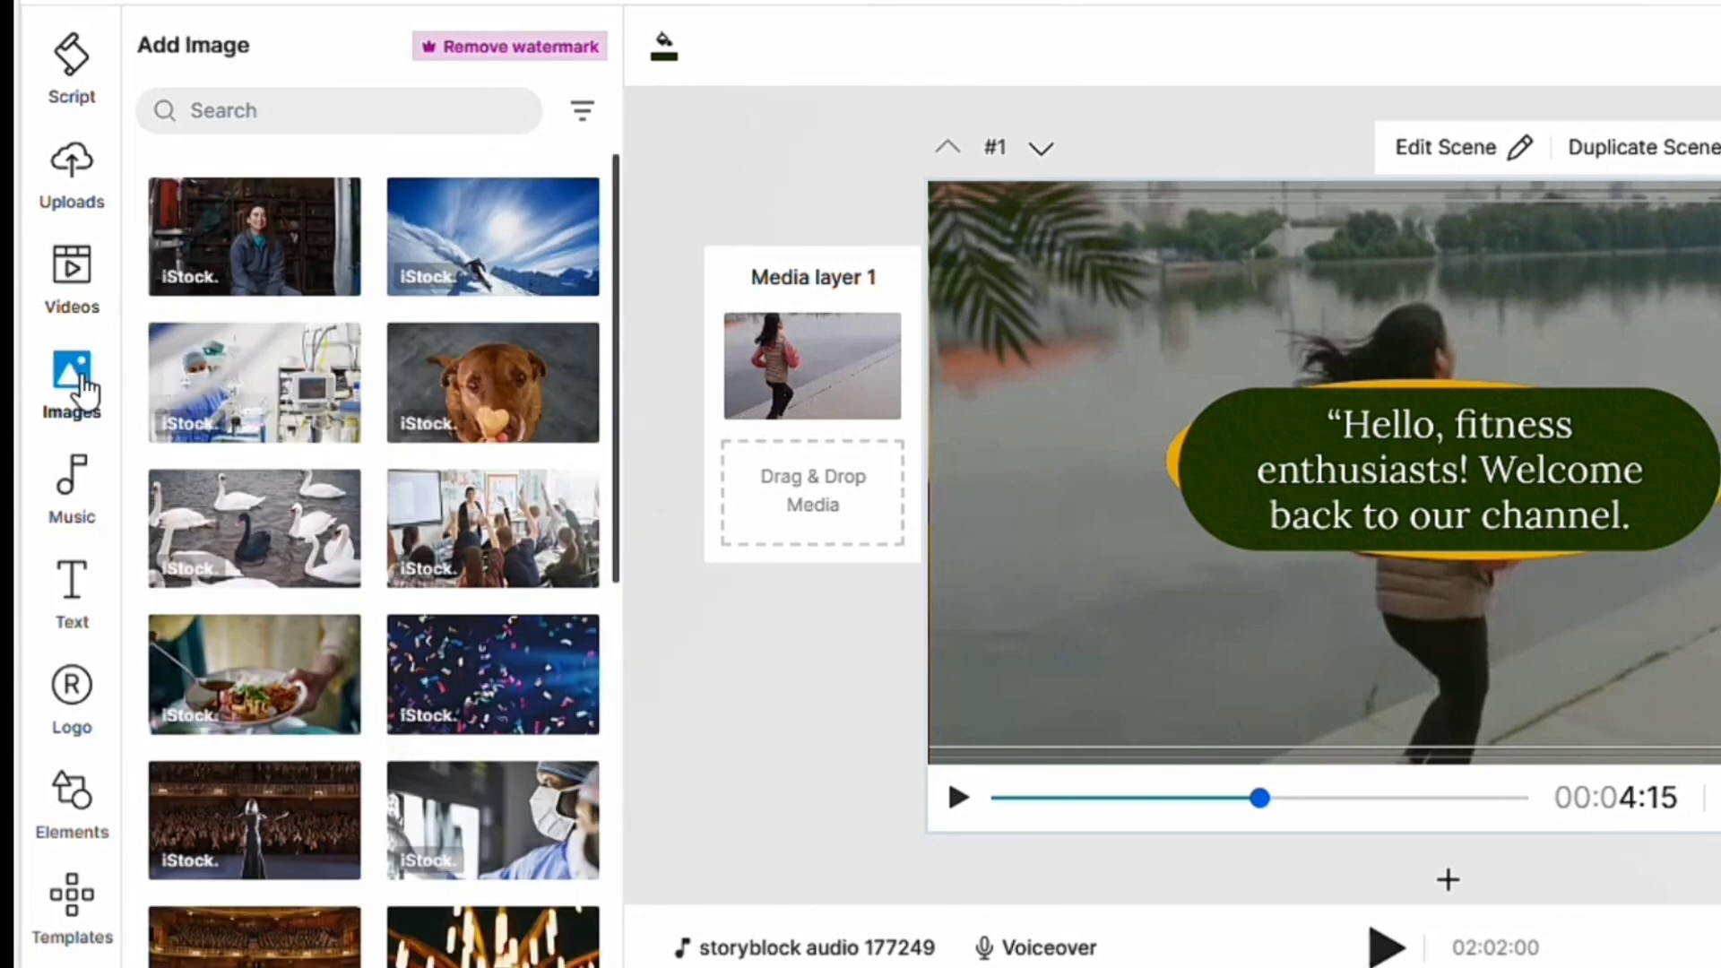
Browse the music sound effects and text styles, then switch to the Editor timeline view
left_click(79, 489)
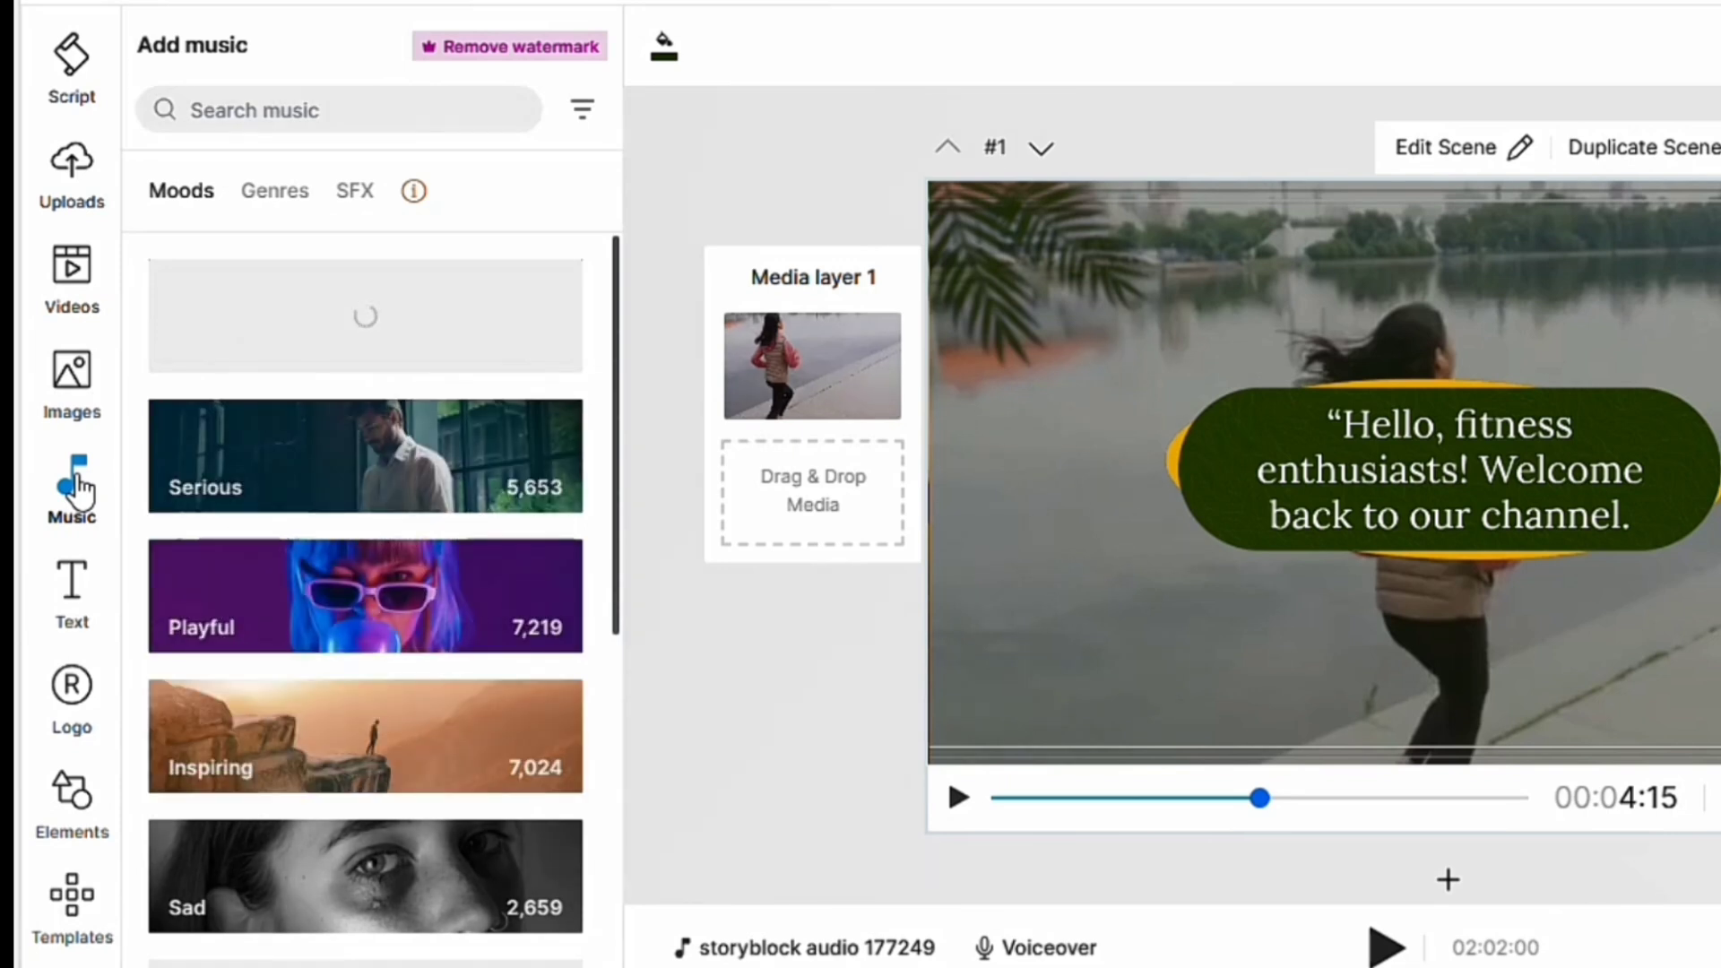
scroll(219, 488, "down", 3)
left_click(355, 190)
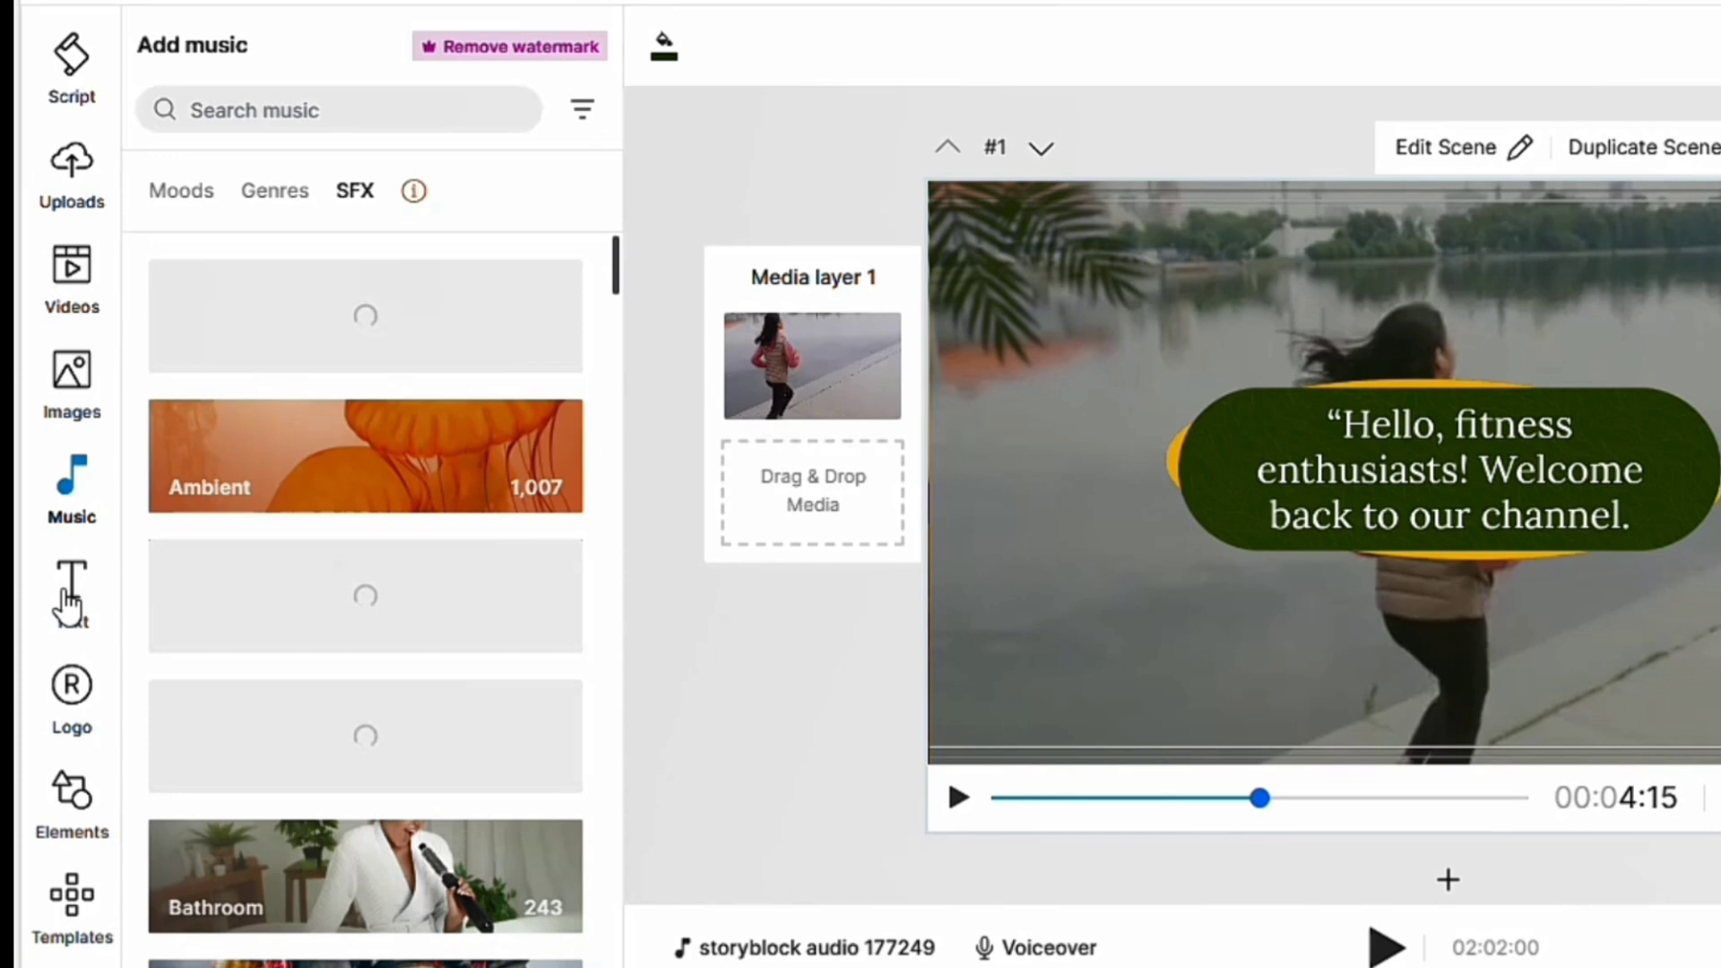
left_click(70, 596)
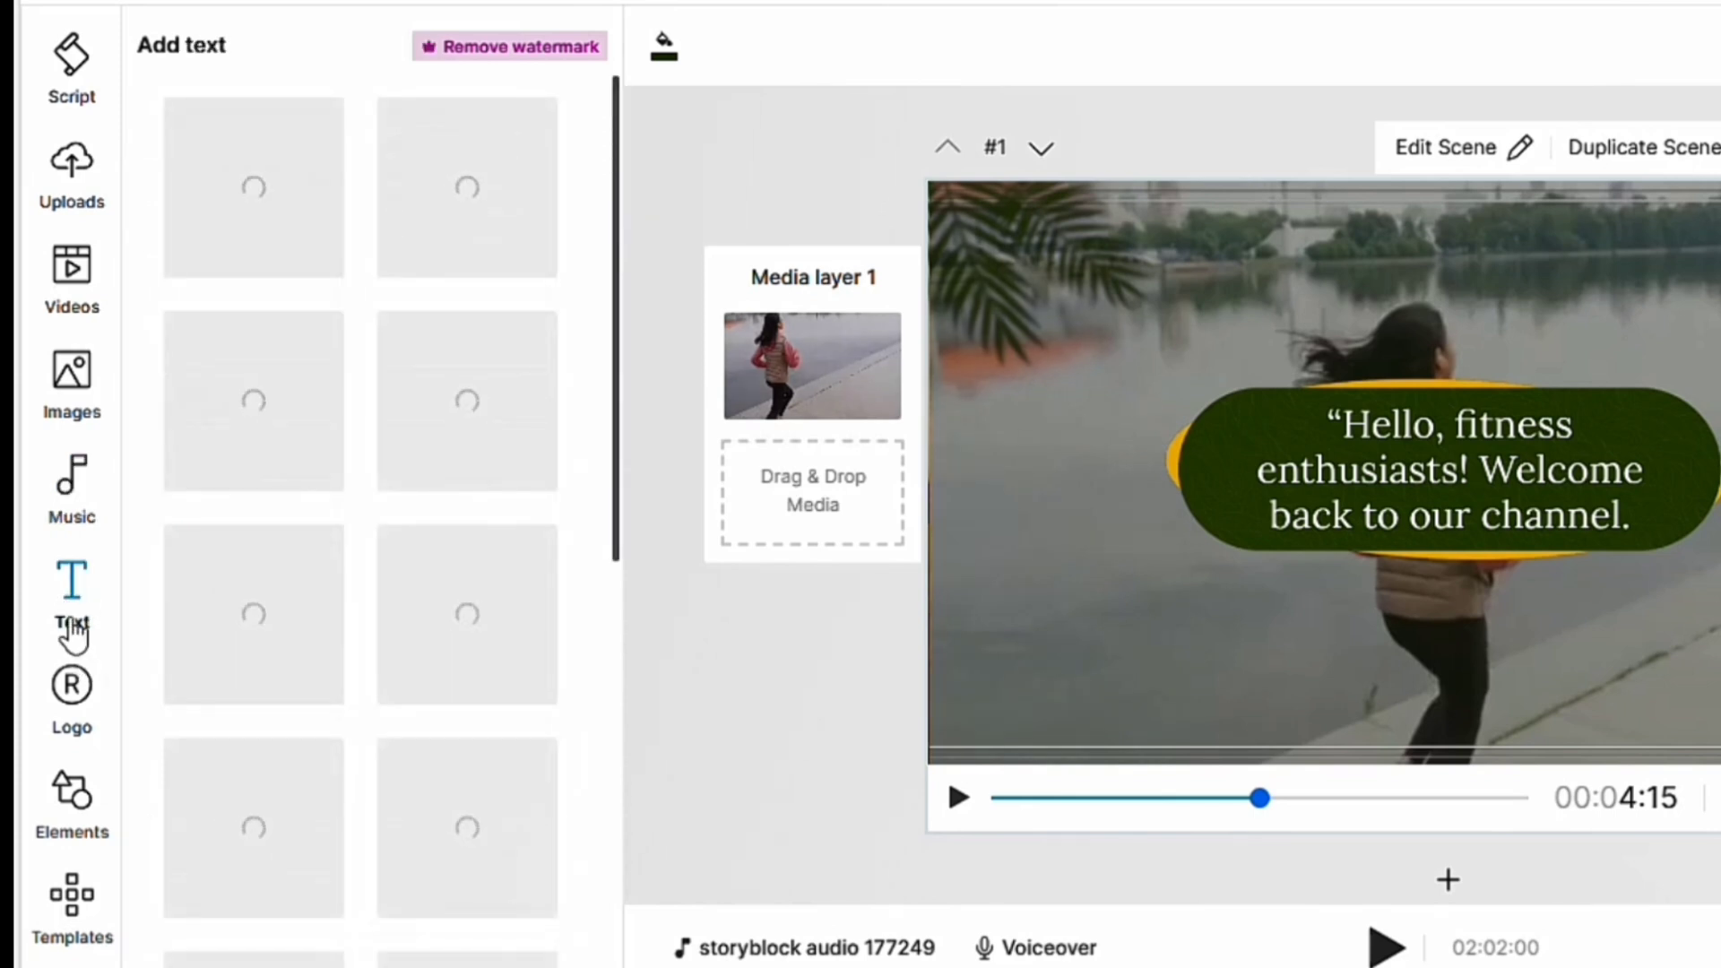
scroll(73, 638, "down", 1)
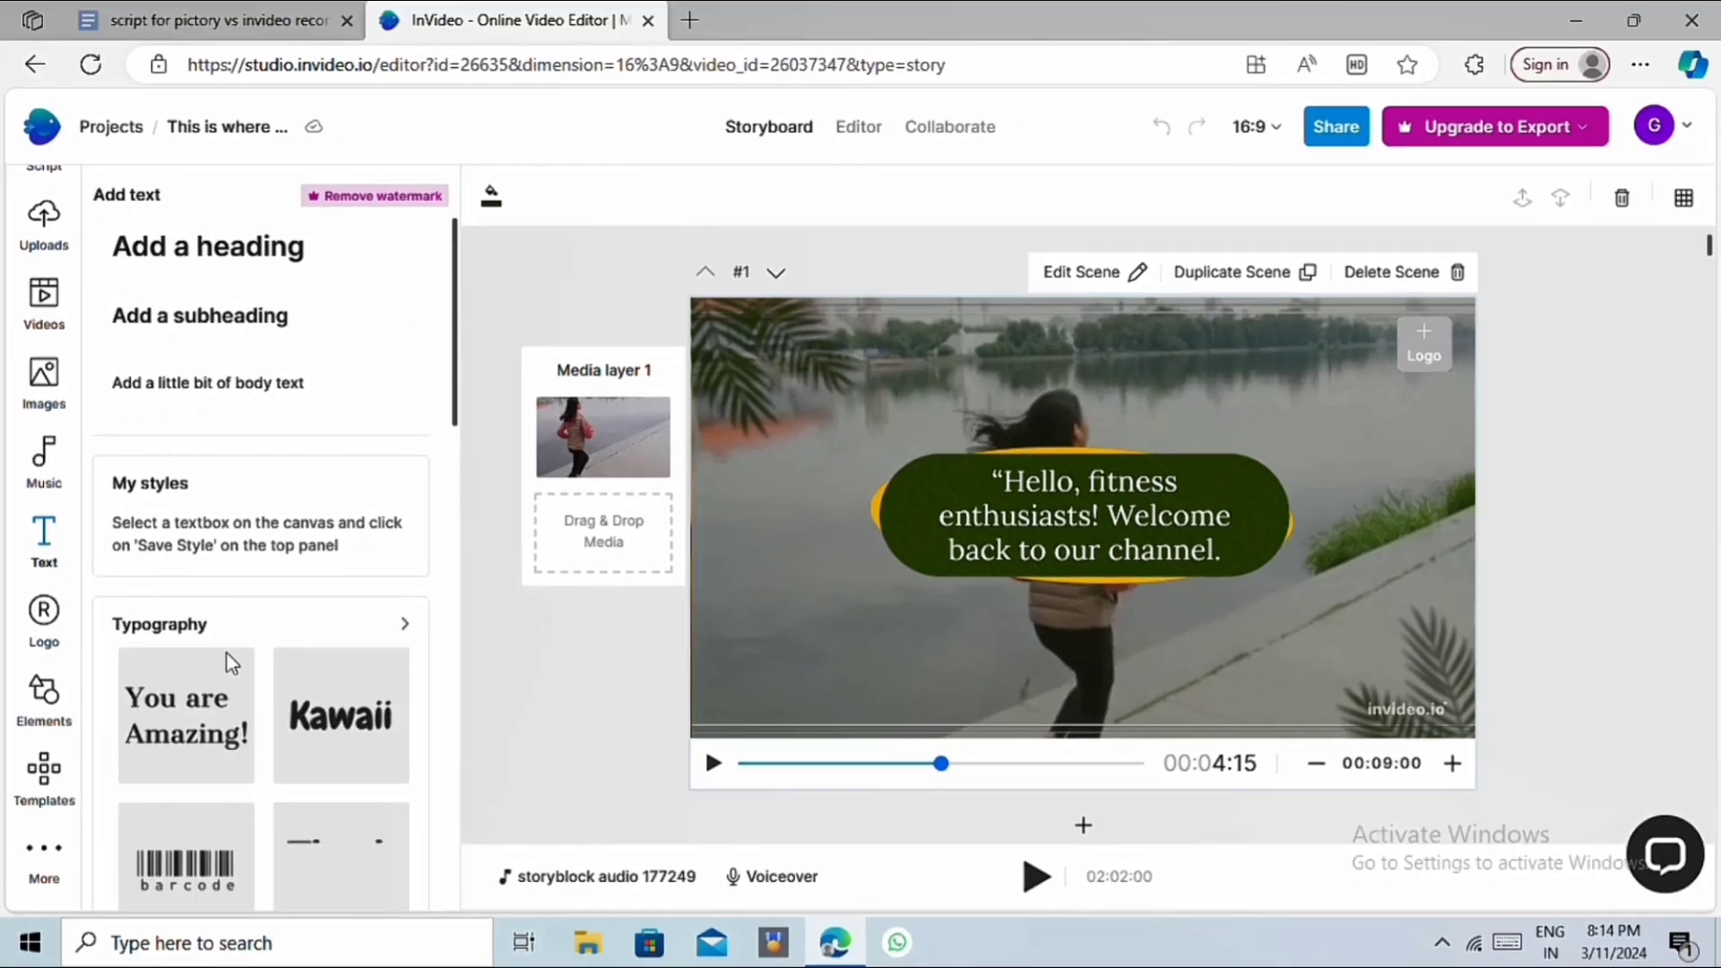
scroll(229, 663, "down", 3)
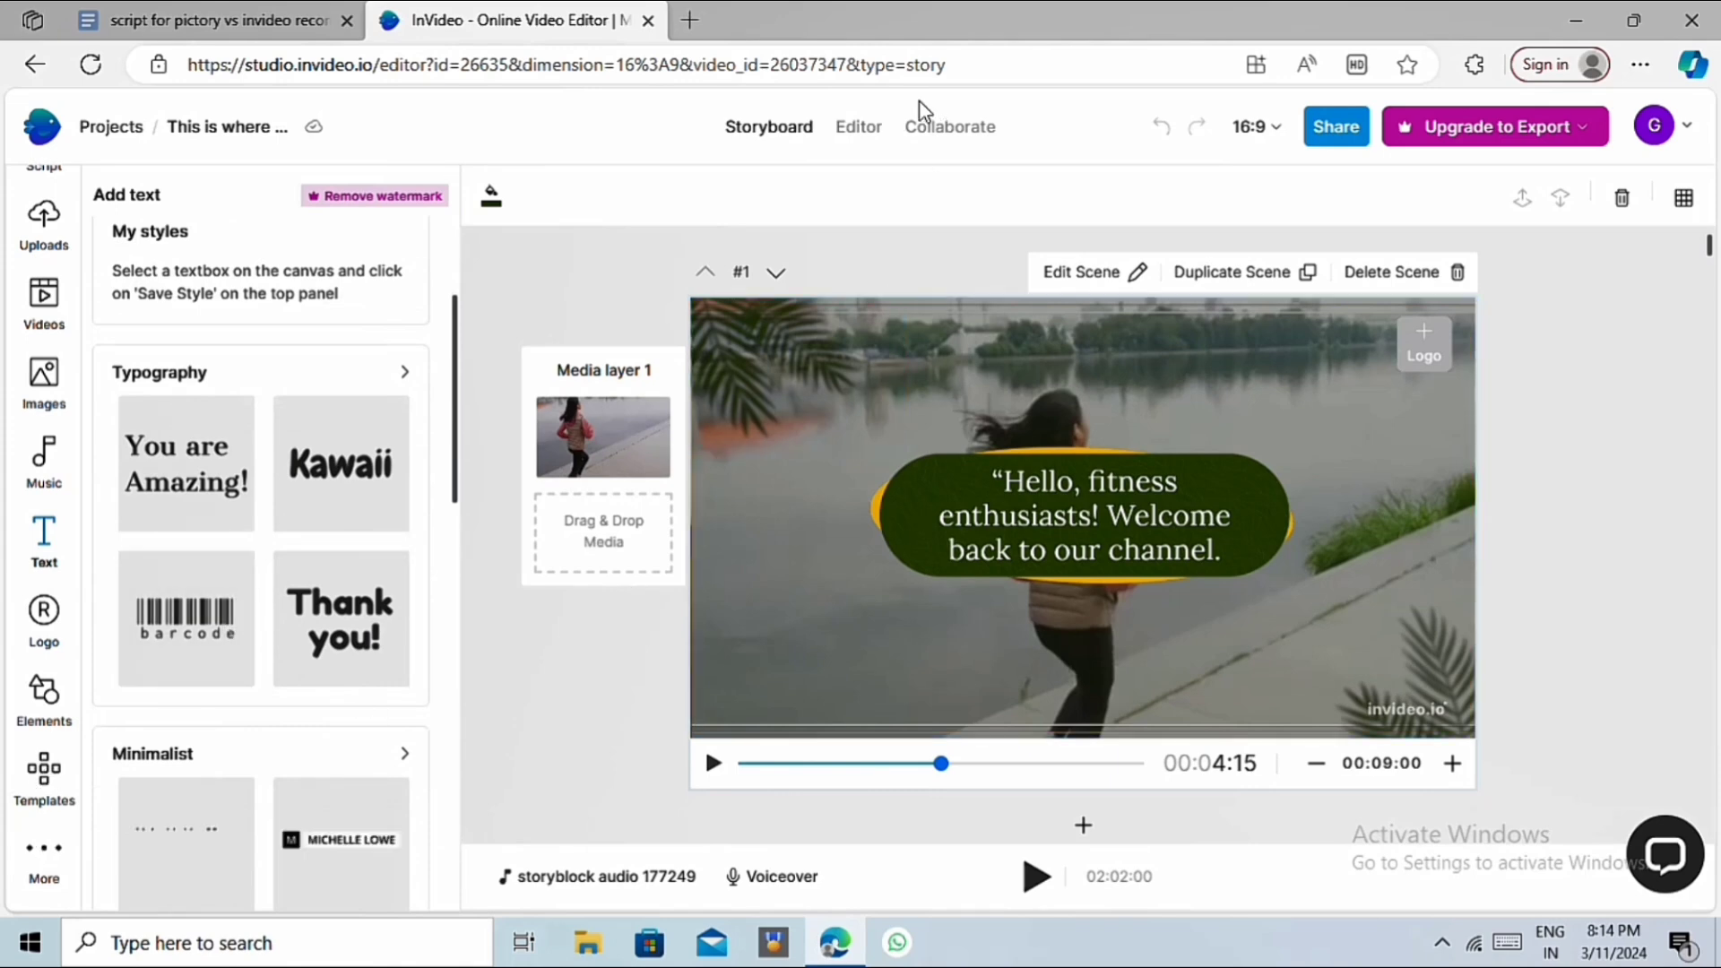
left_click(847, 135)
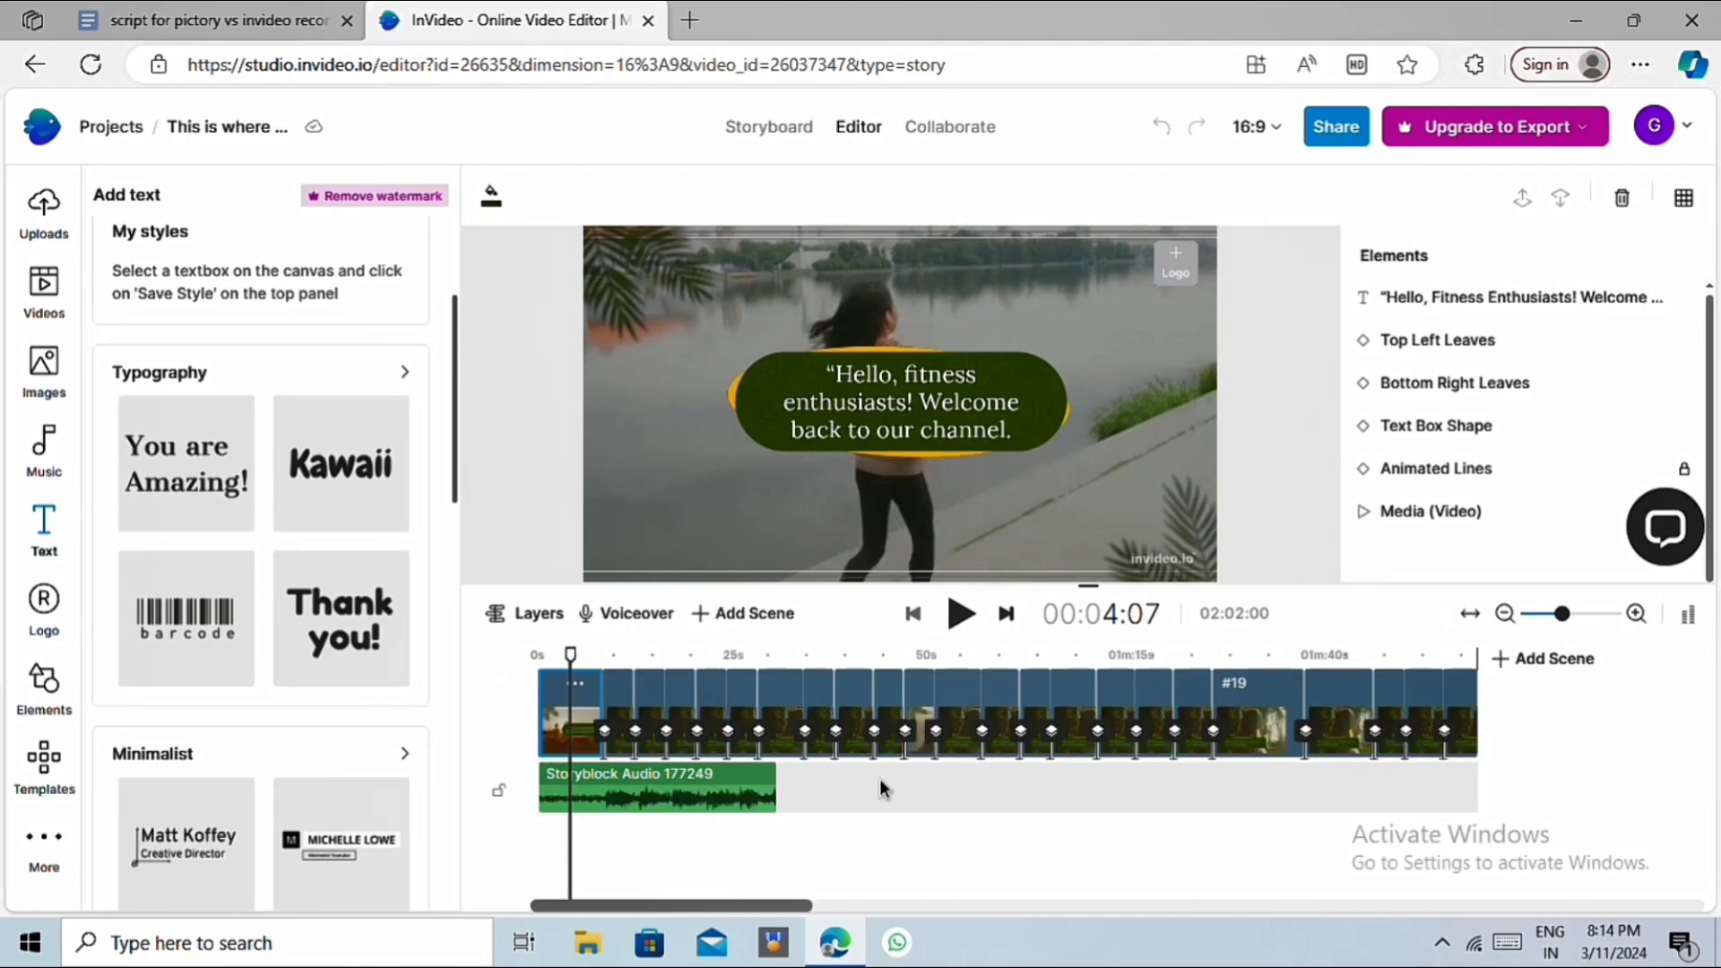
Start an automated text-to-speech voiceover, keeping Realistic (New) voice type and US English
left_click(776, 791)
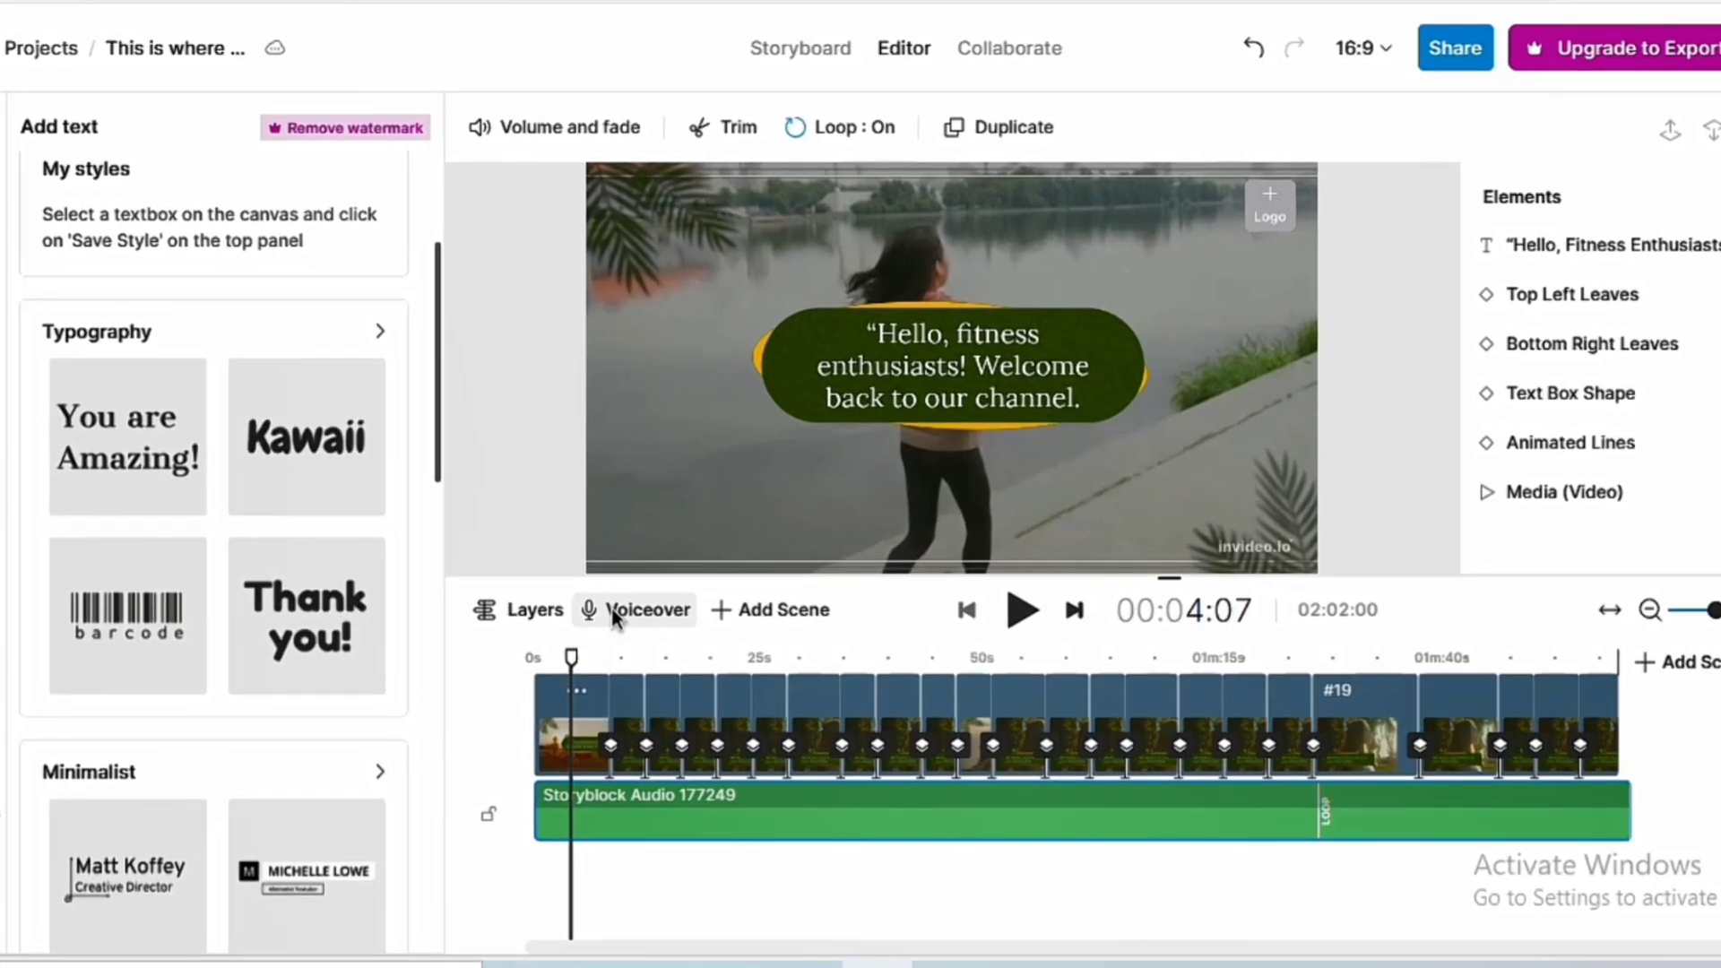
left_click(608, 617)
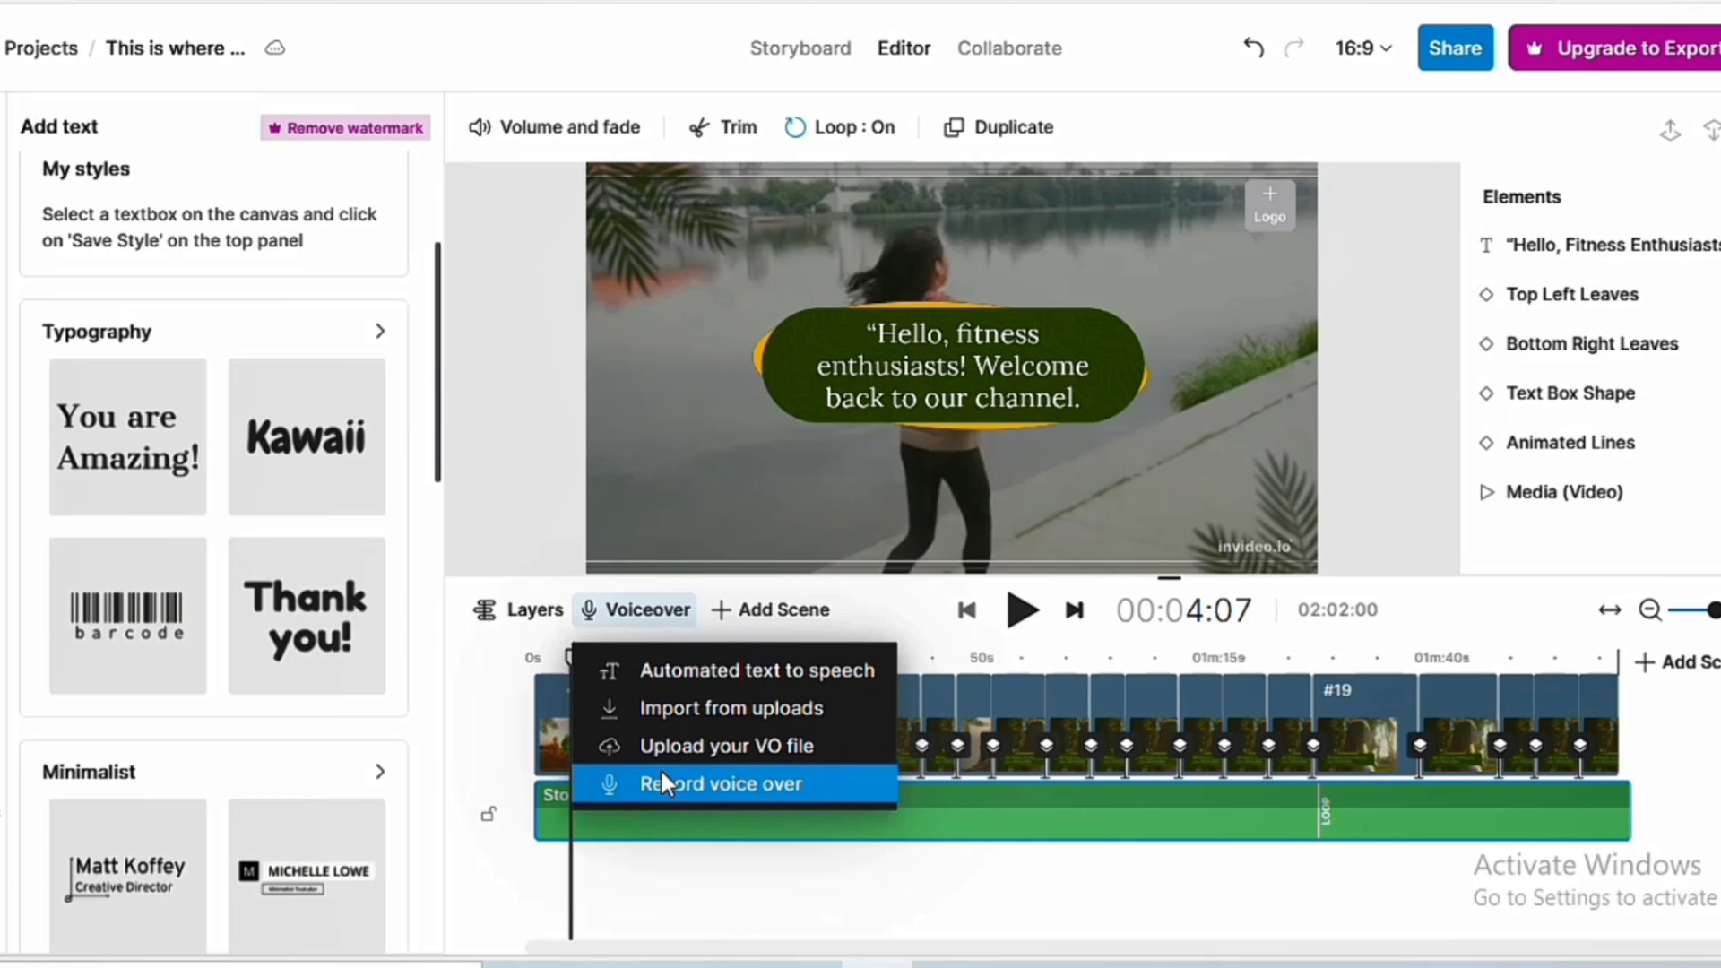
left_click(665, 669)
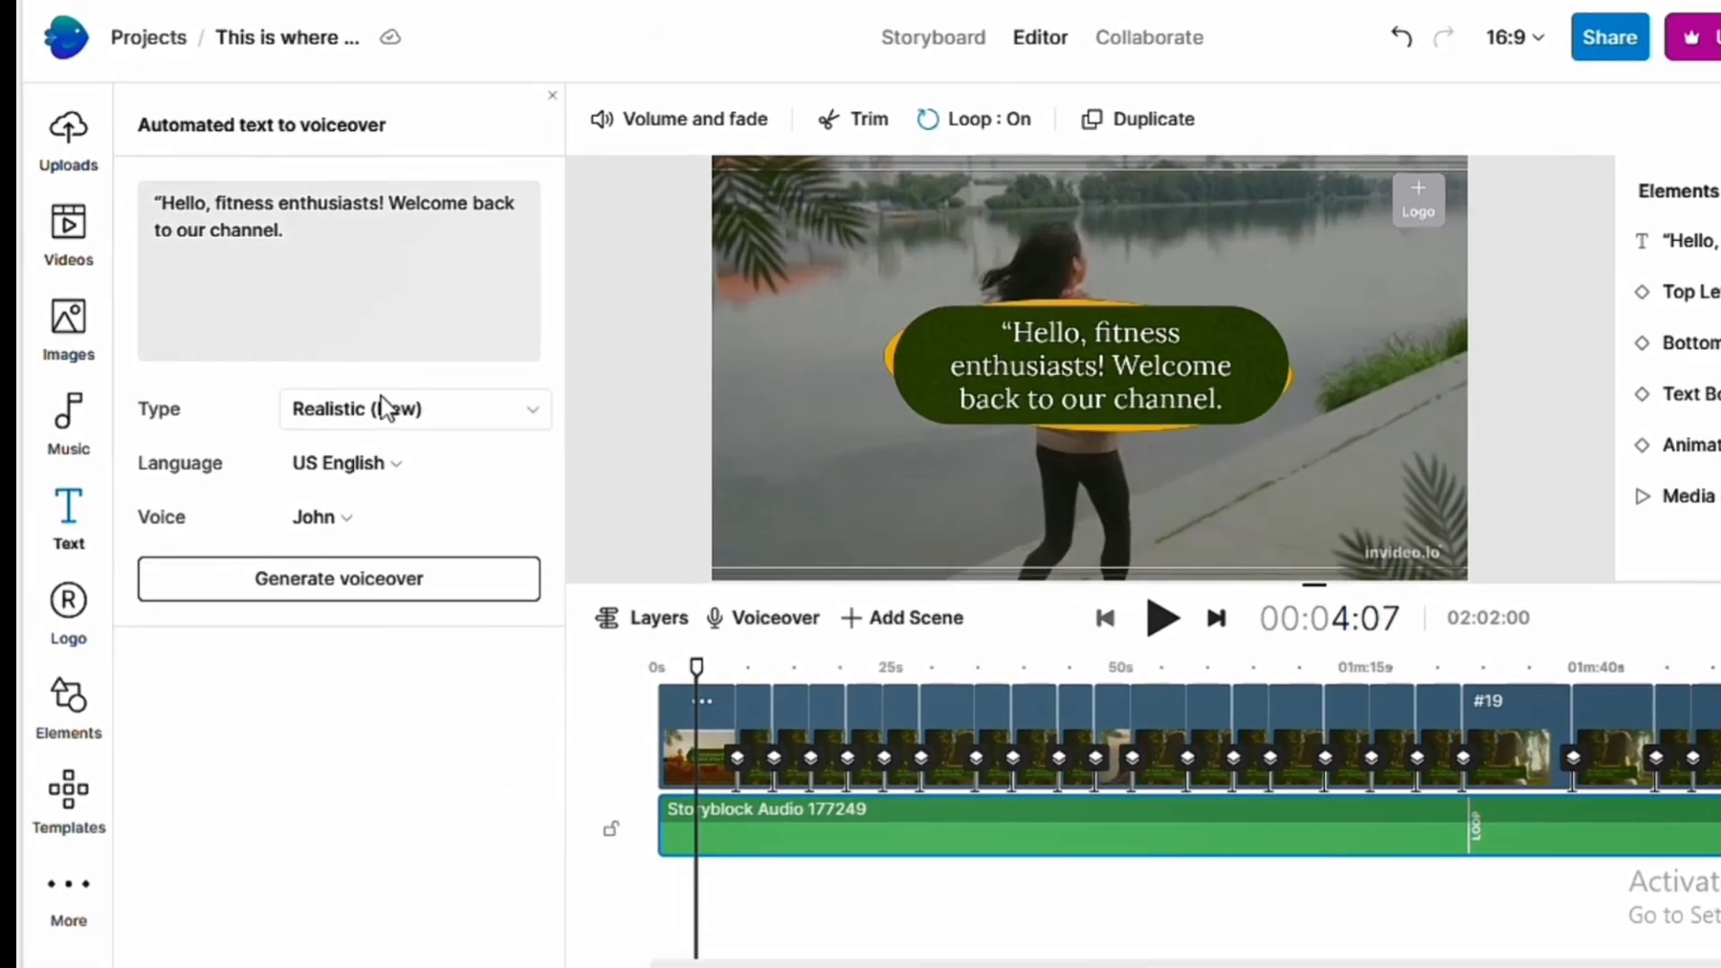
left_click(381, 399)
left_click(380, 399)
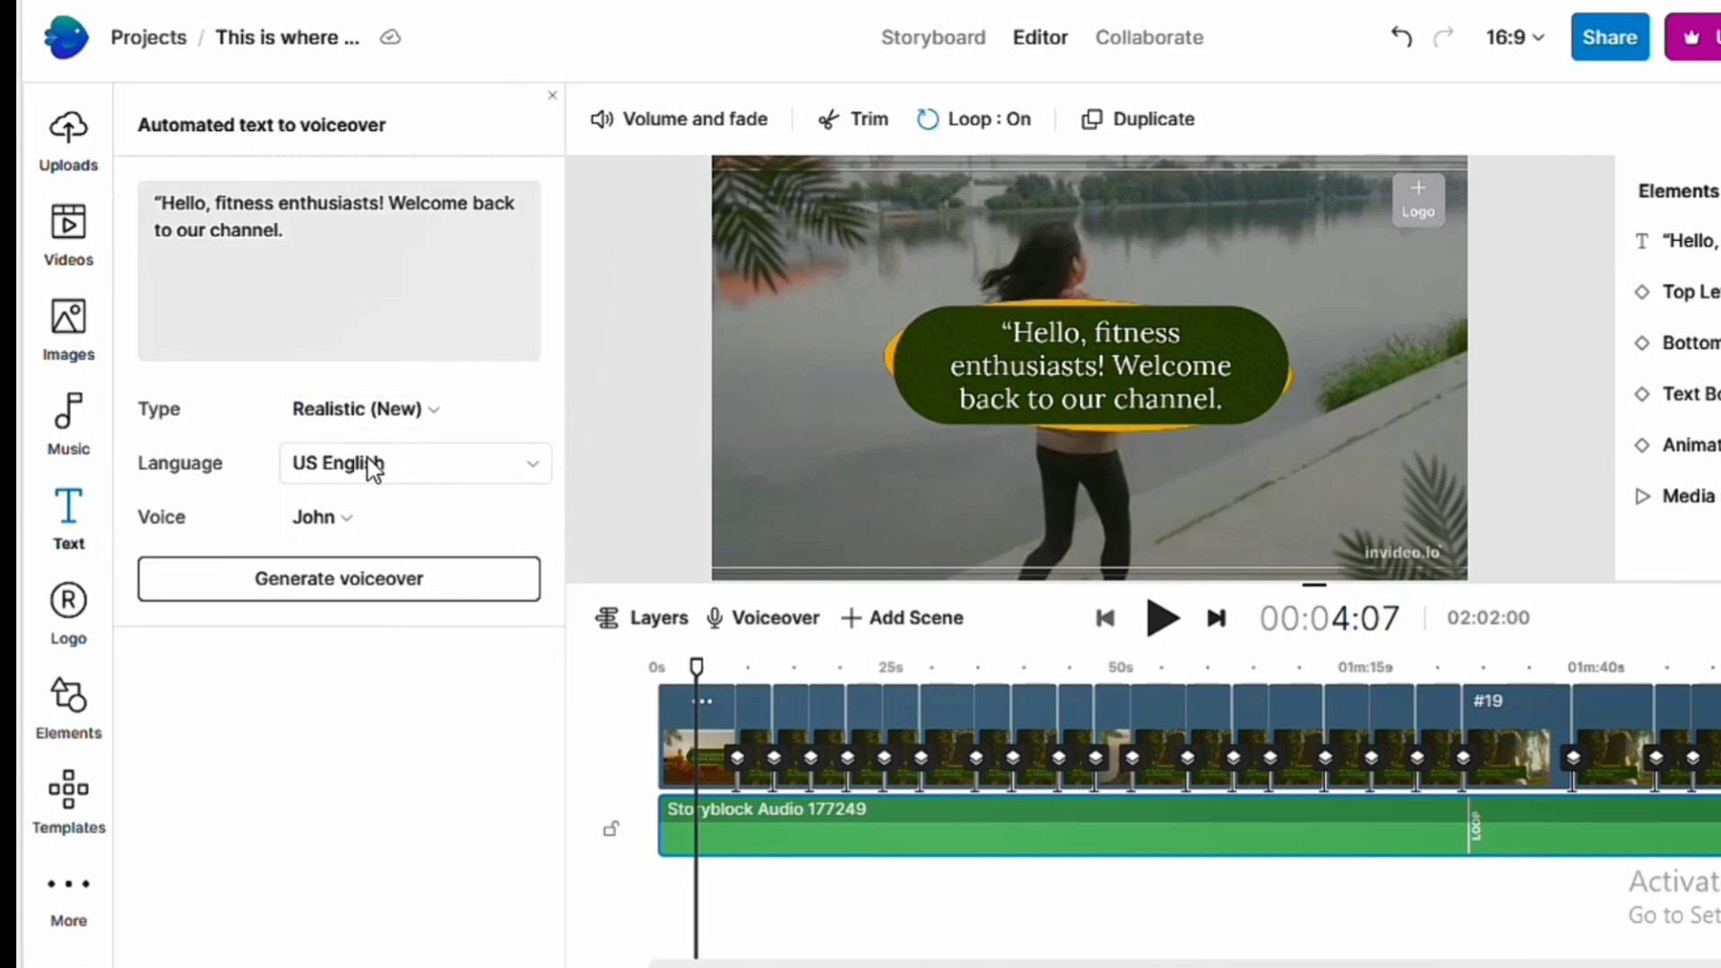
left_click(374, 467)
left_click(374, 466)
Generate a Sophie voiceover for all scenes, then open the scene's fit and colour settings
left_click(342, 518)
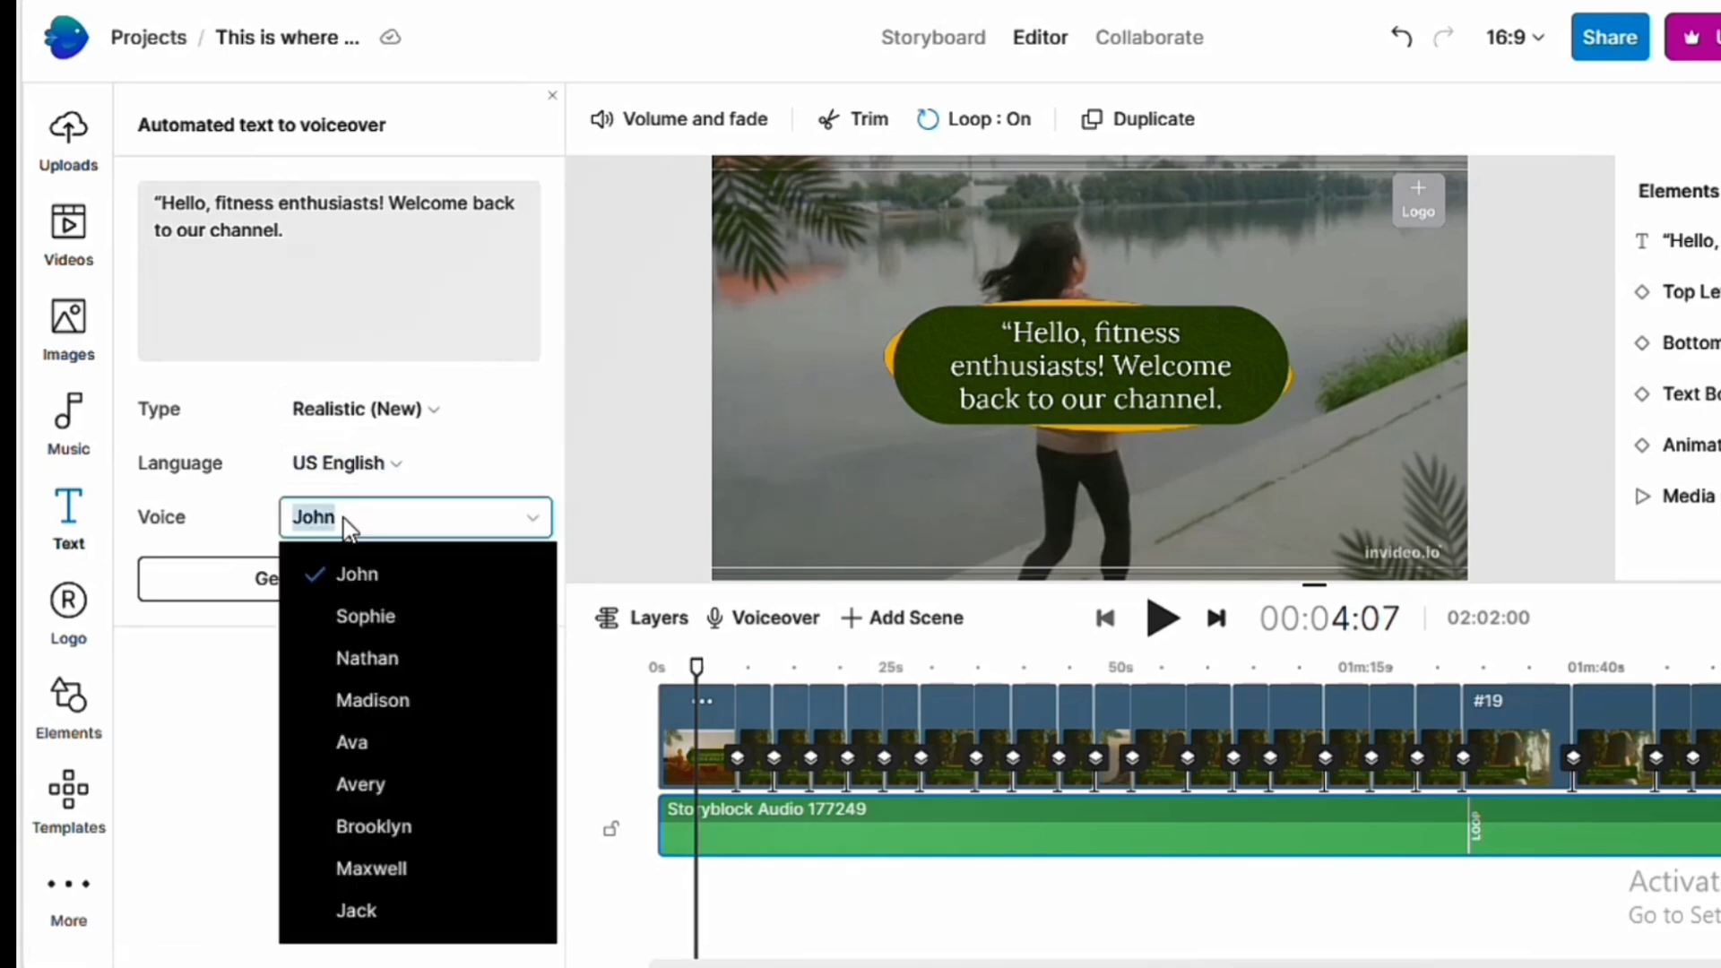
left_click(439, 623)
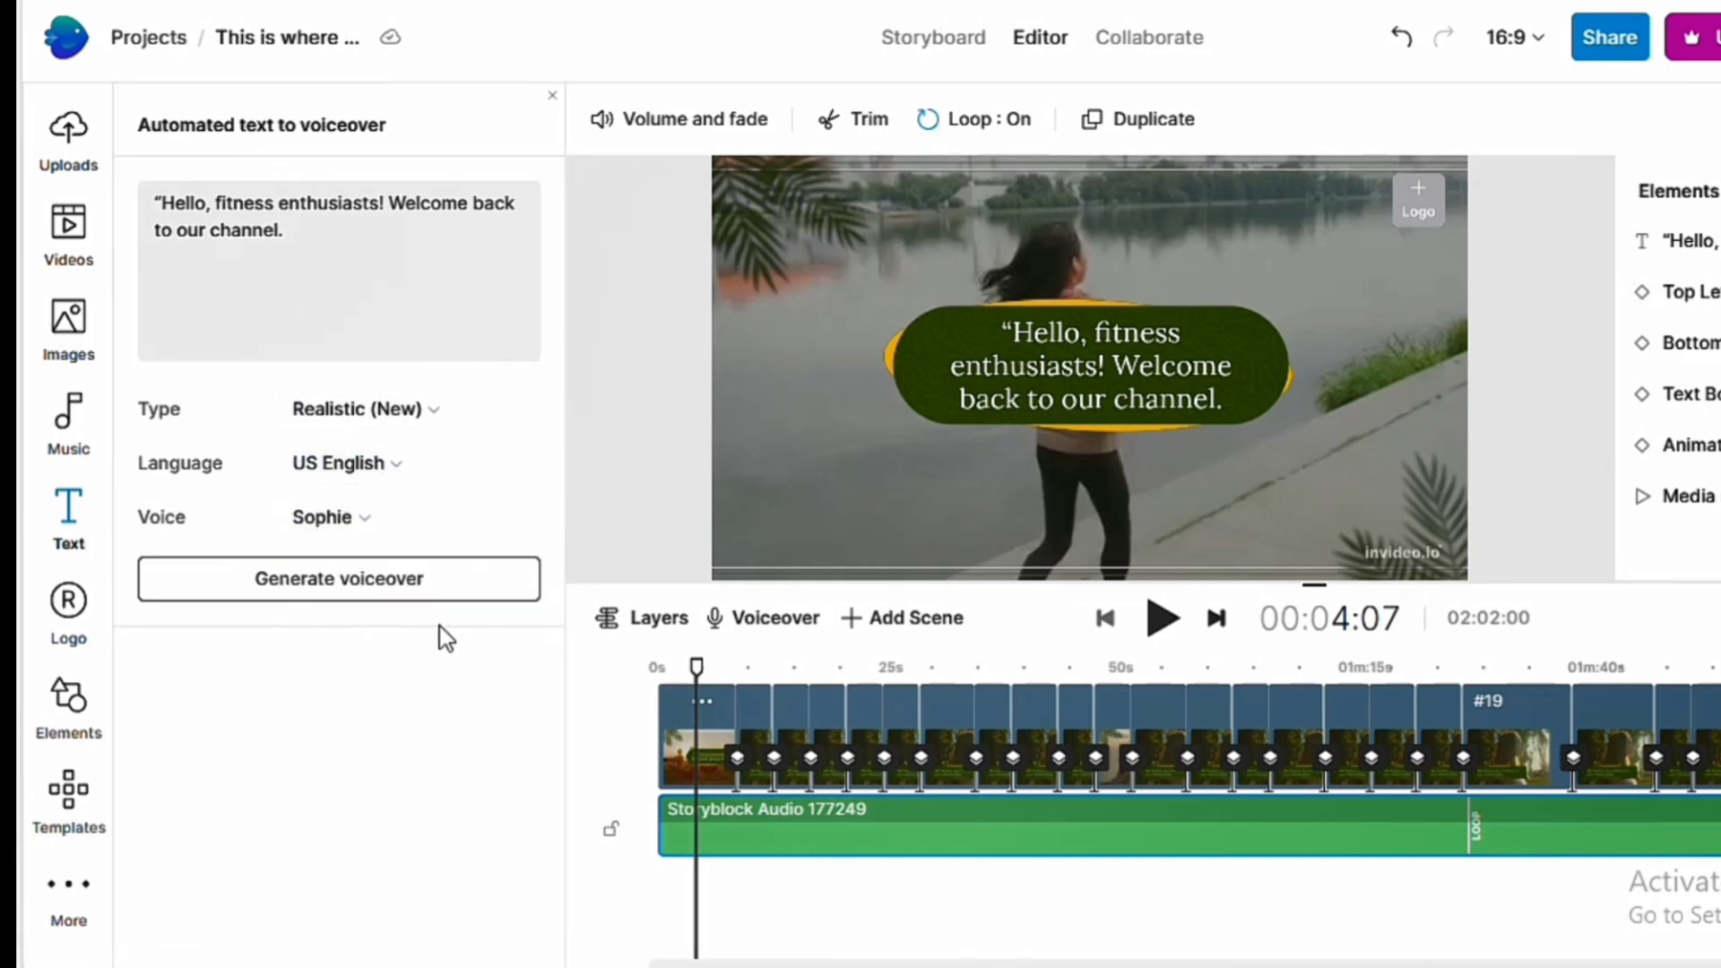
left_click(391, 578)
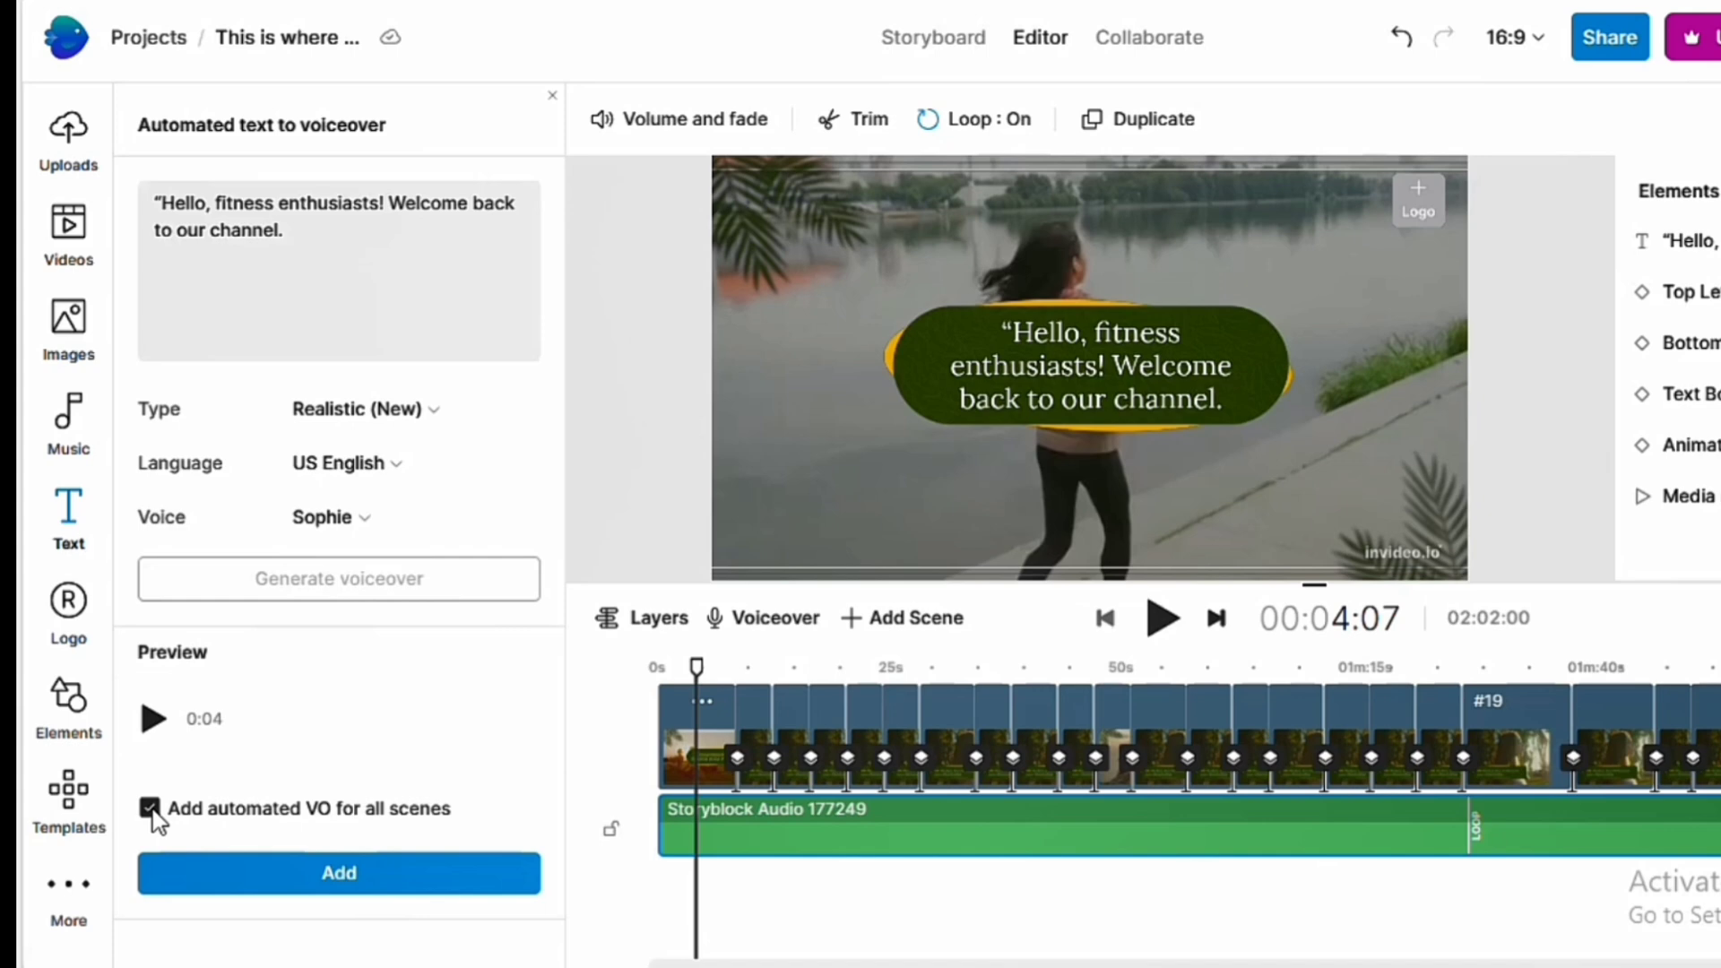
left_click(289, 883)
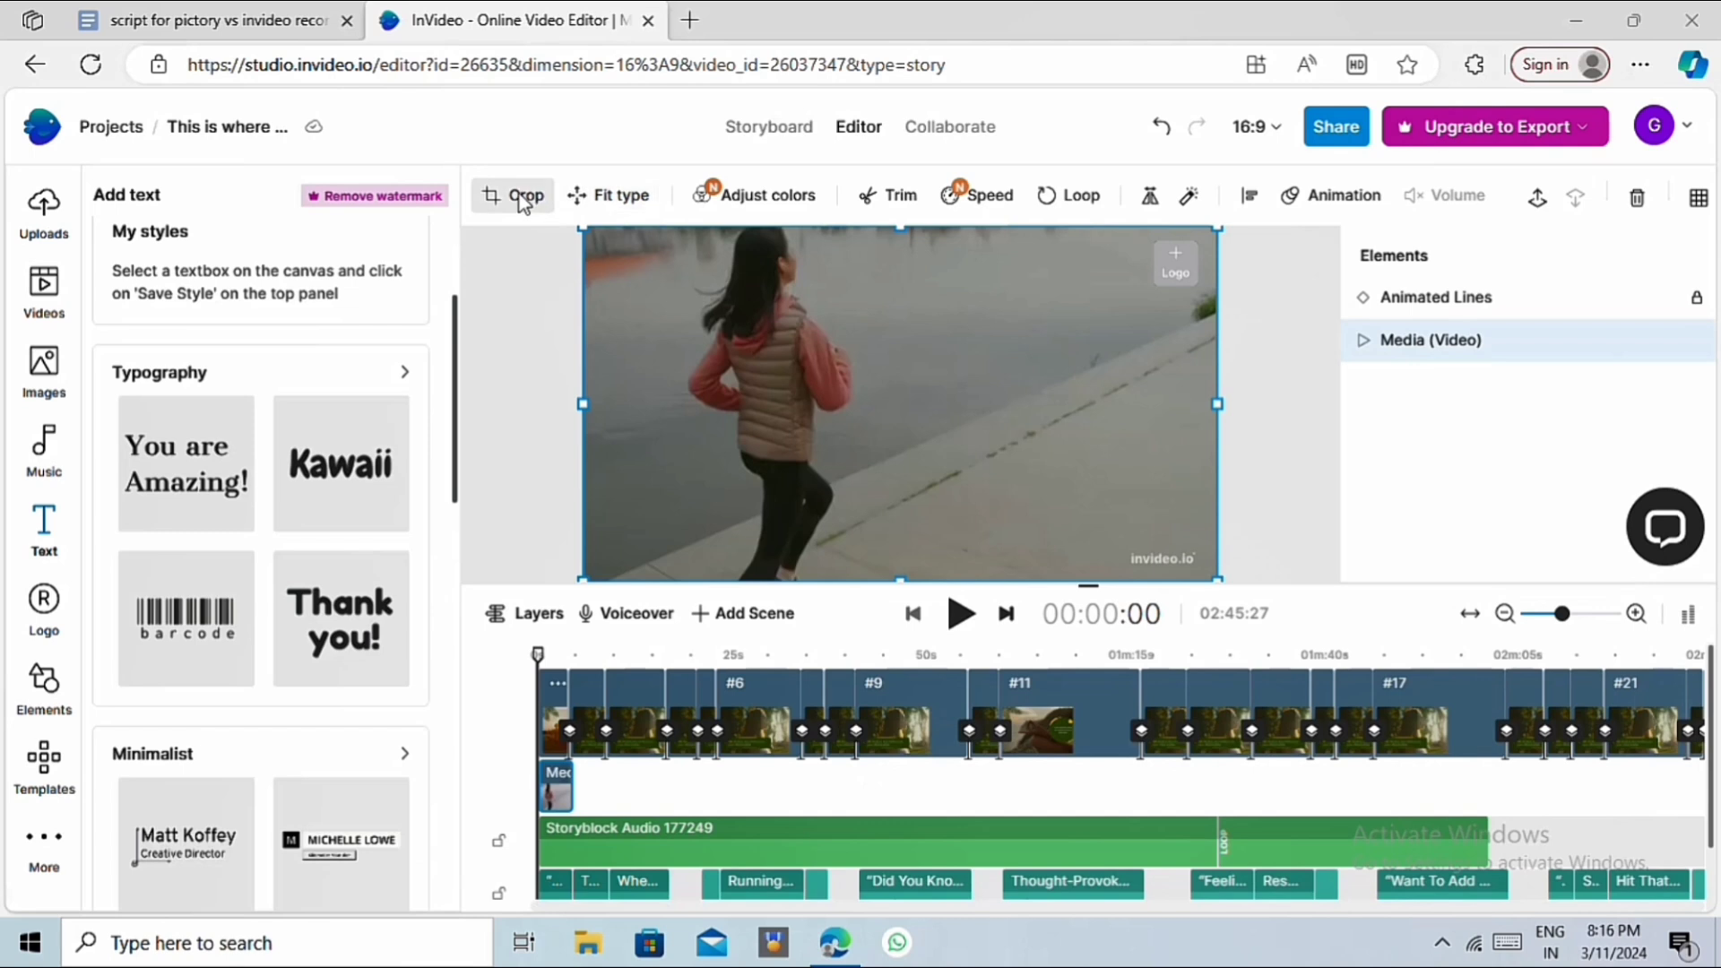
left_click(590, 203)
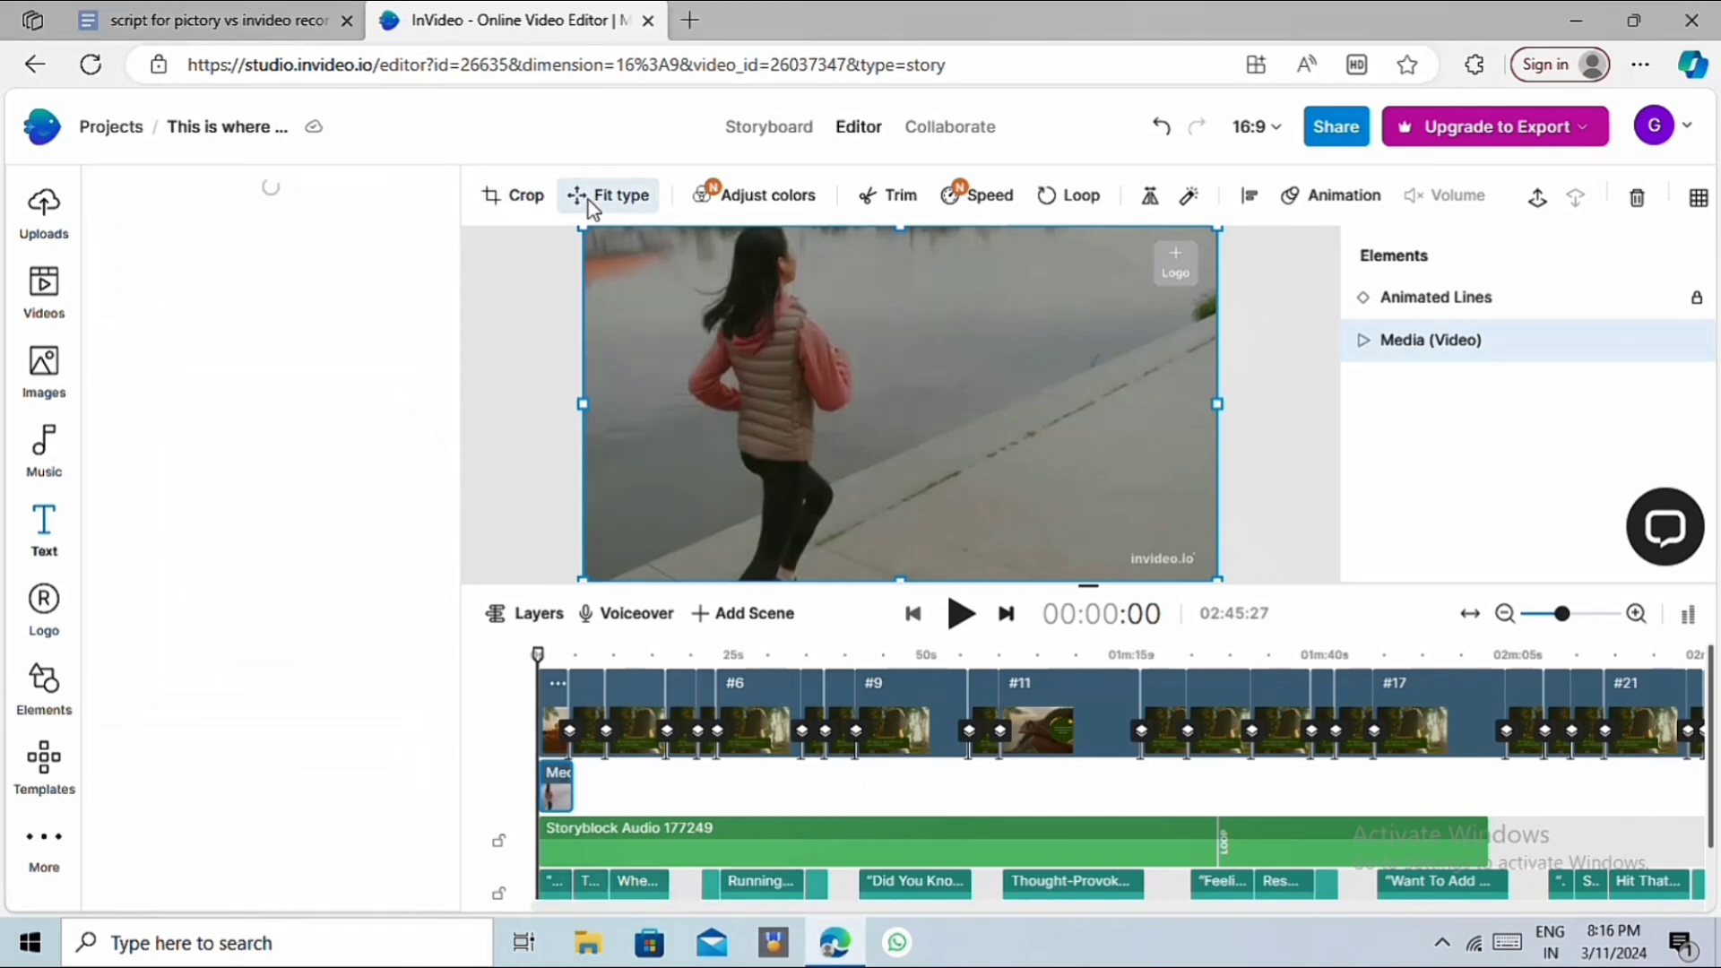
left_click(702, 212)
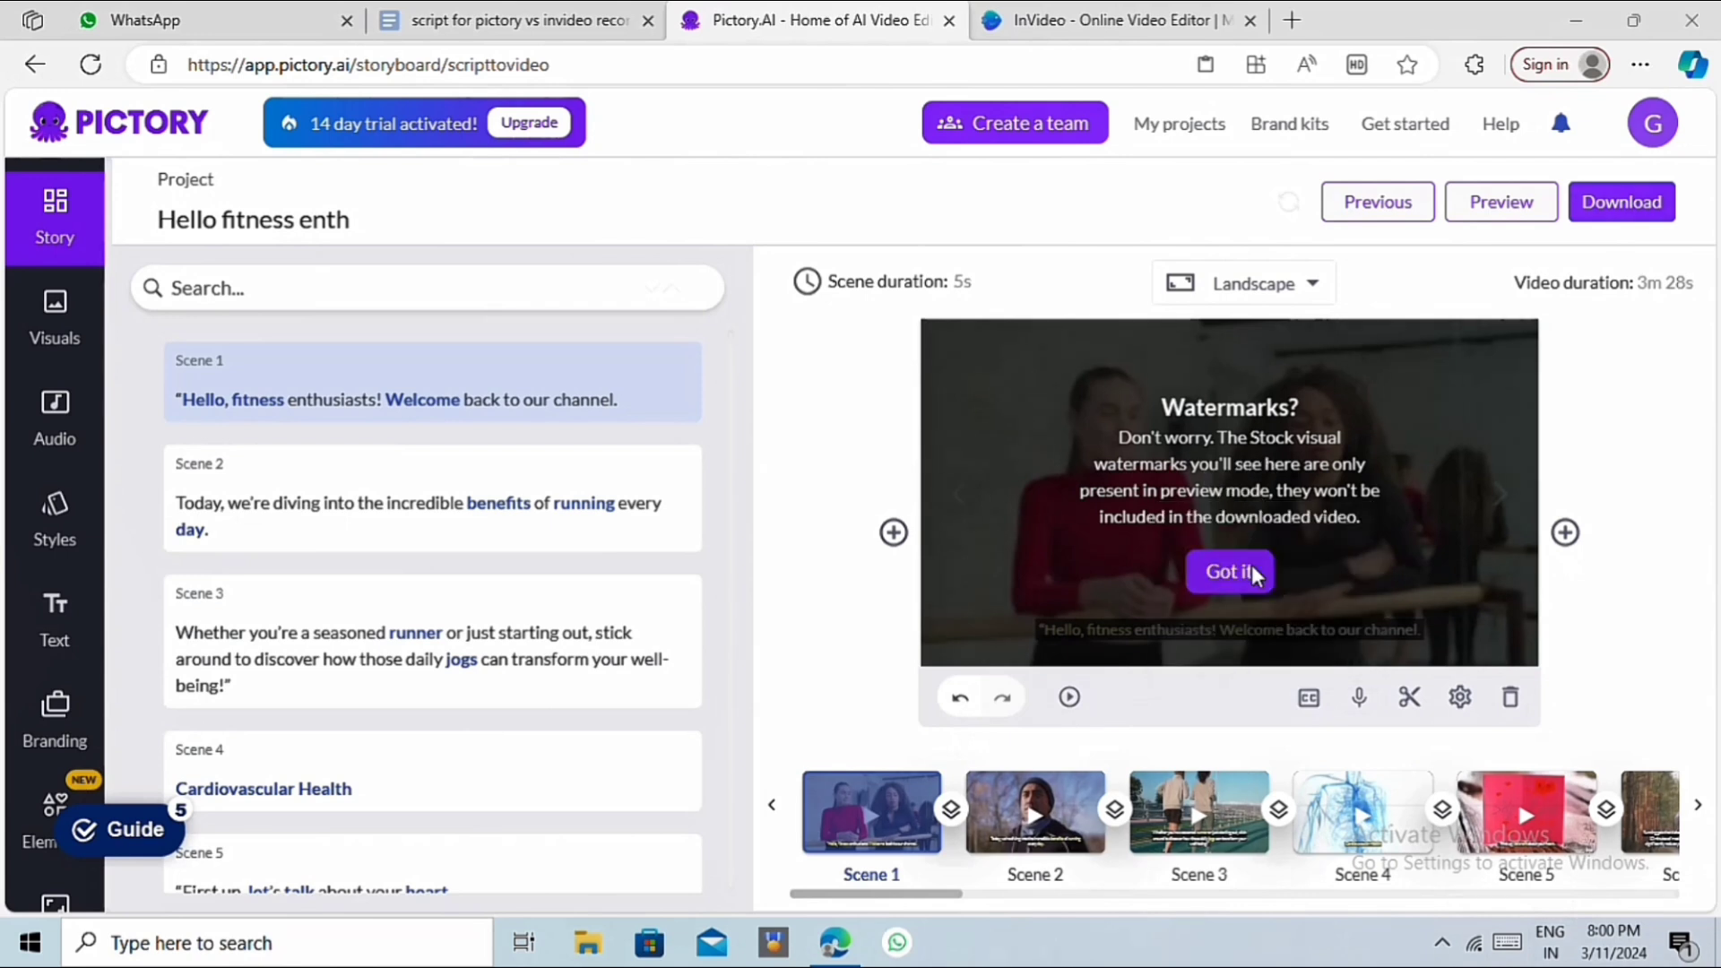
Dismiss the watermark notice, scroll through Scenes 1 to 28, and open the Visuals library
left_click(1255, 574)
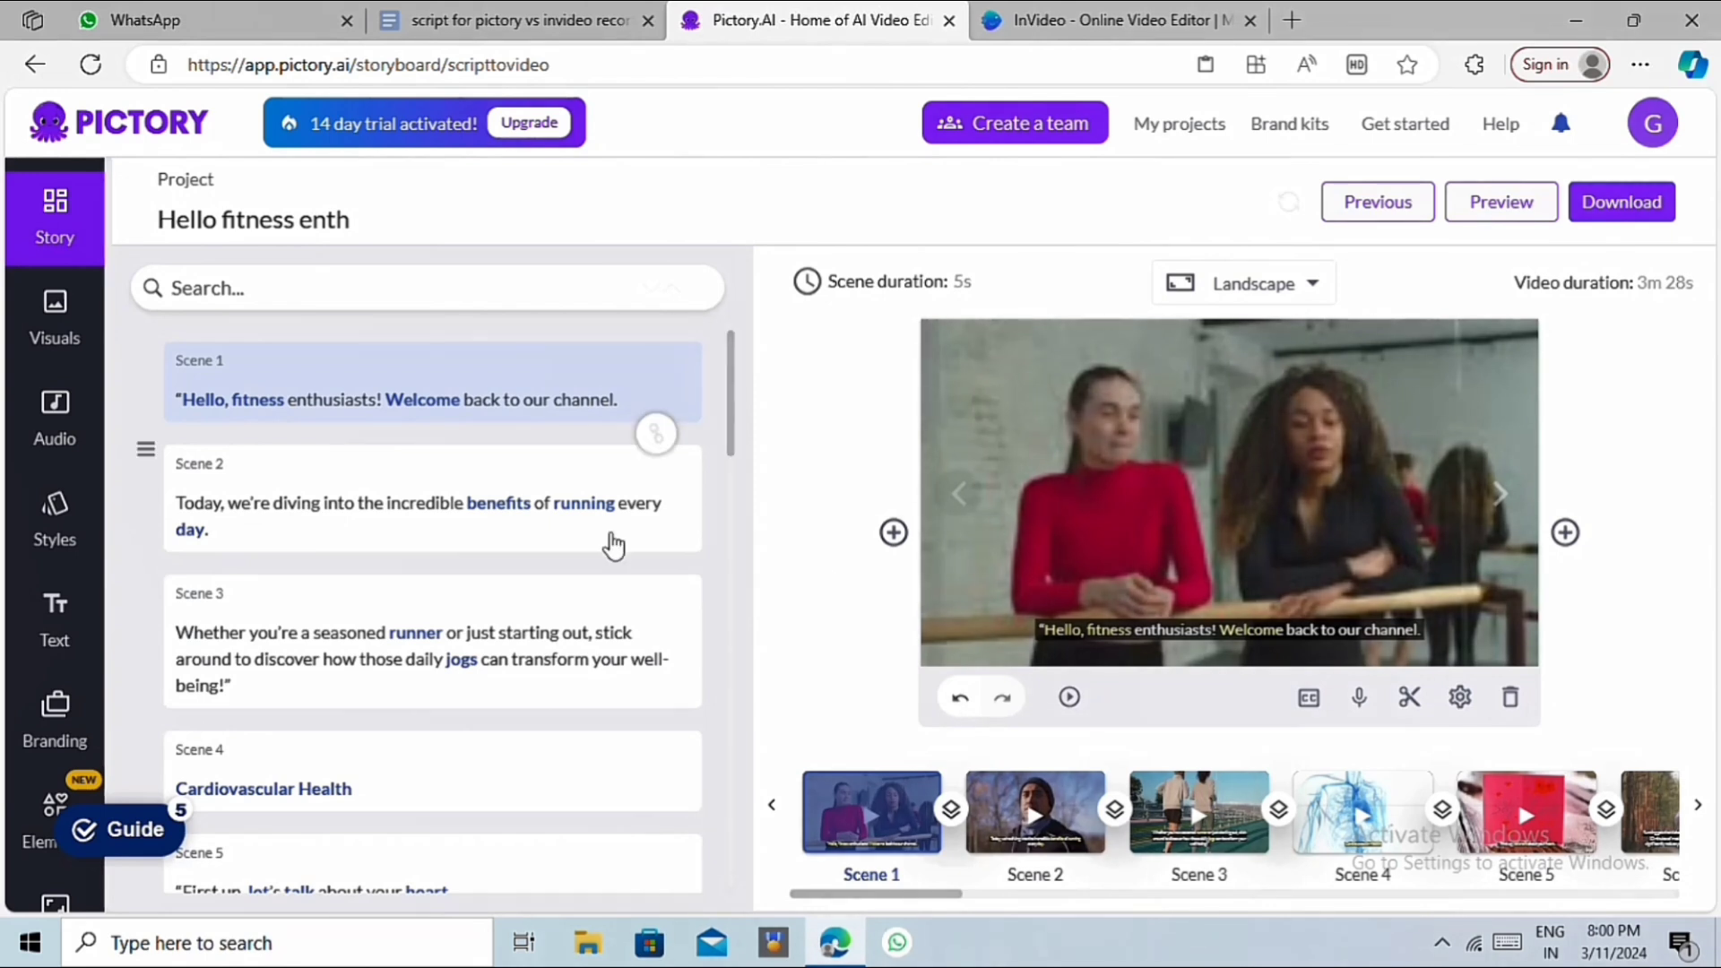
scroll(567, 545, "down", 4)
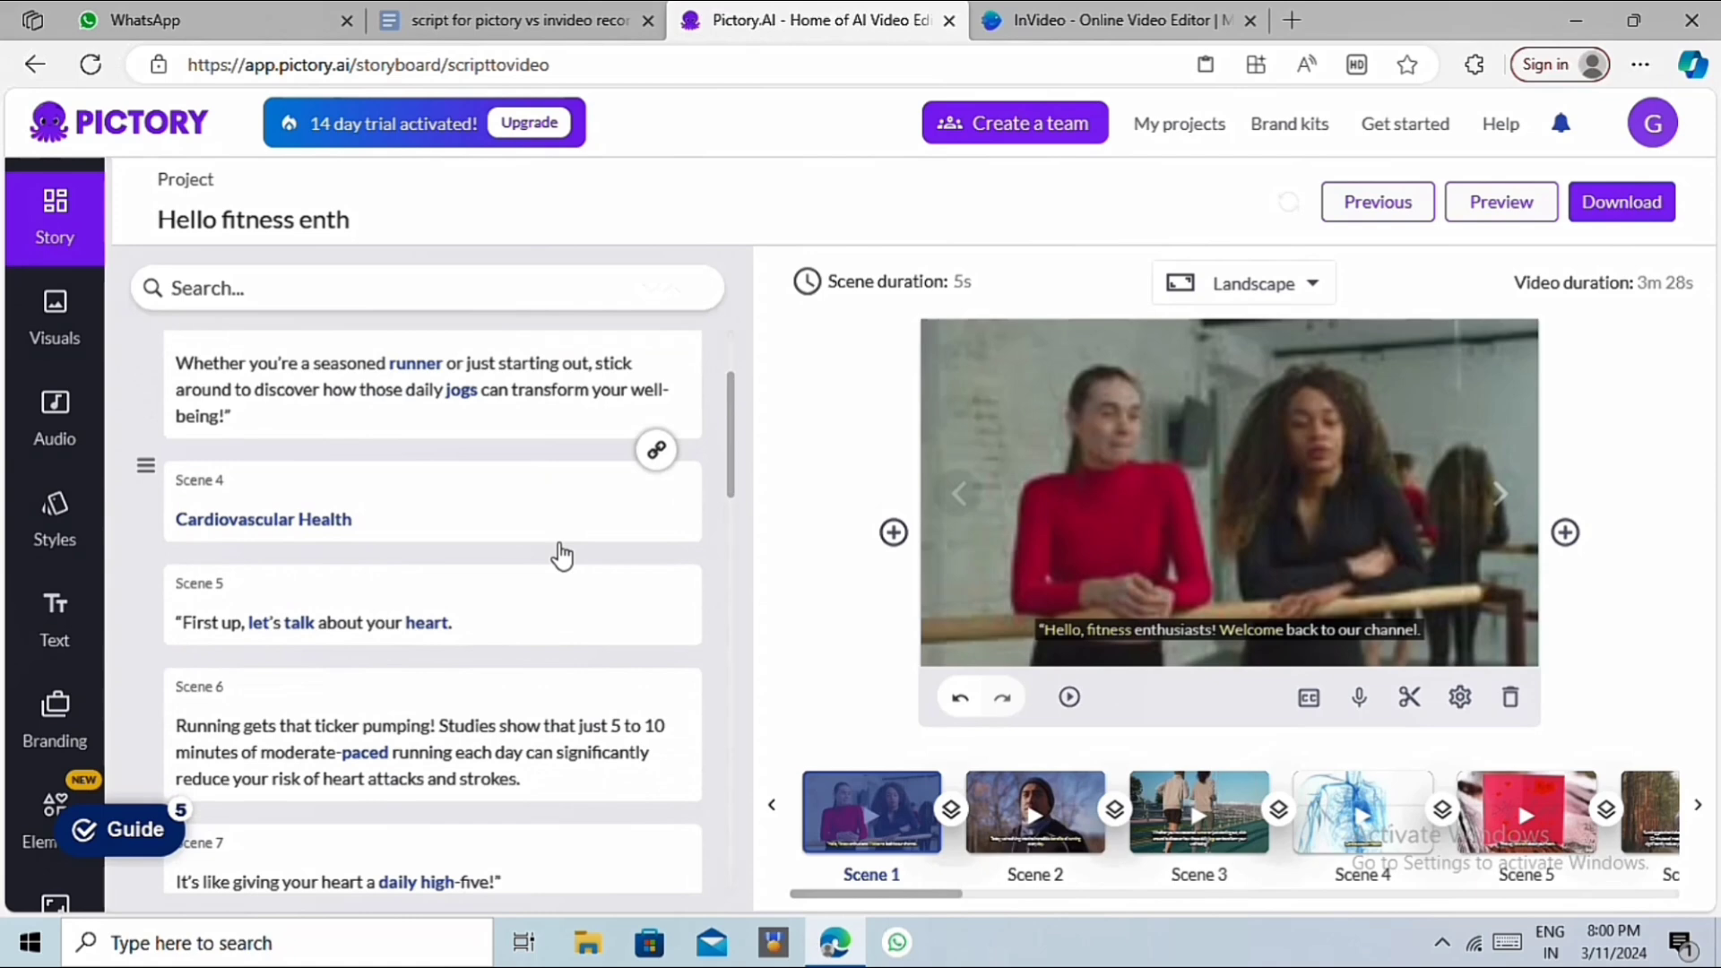
scroll(565, 556, "down", 5)
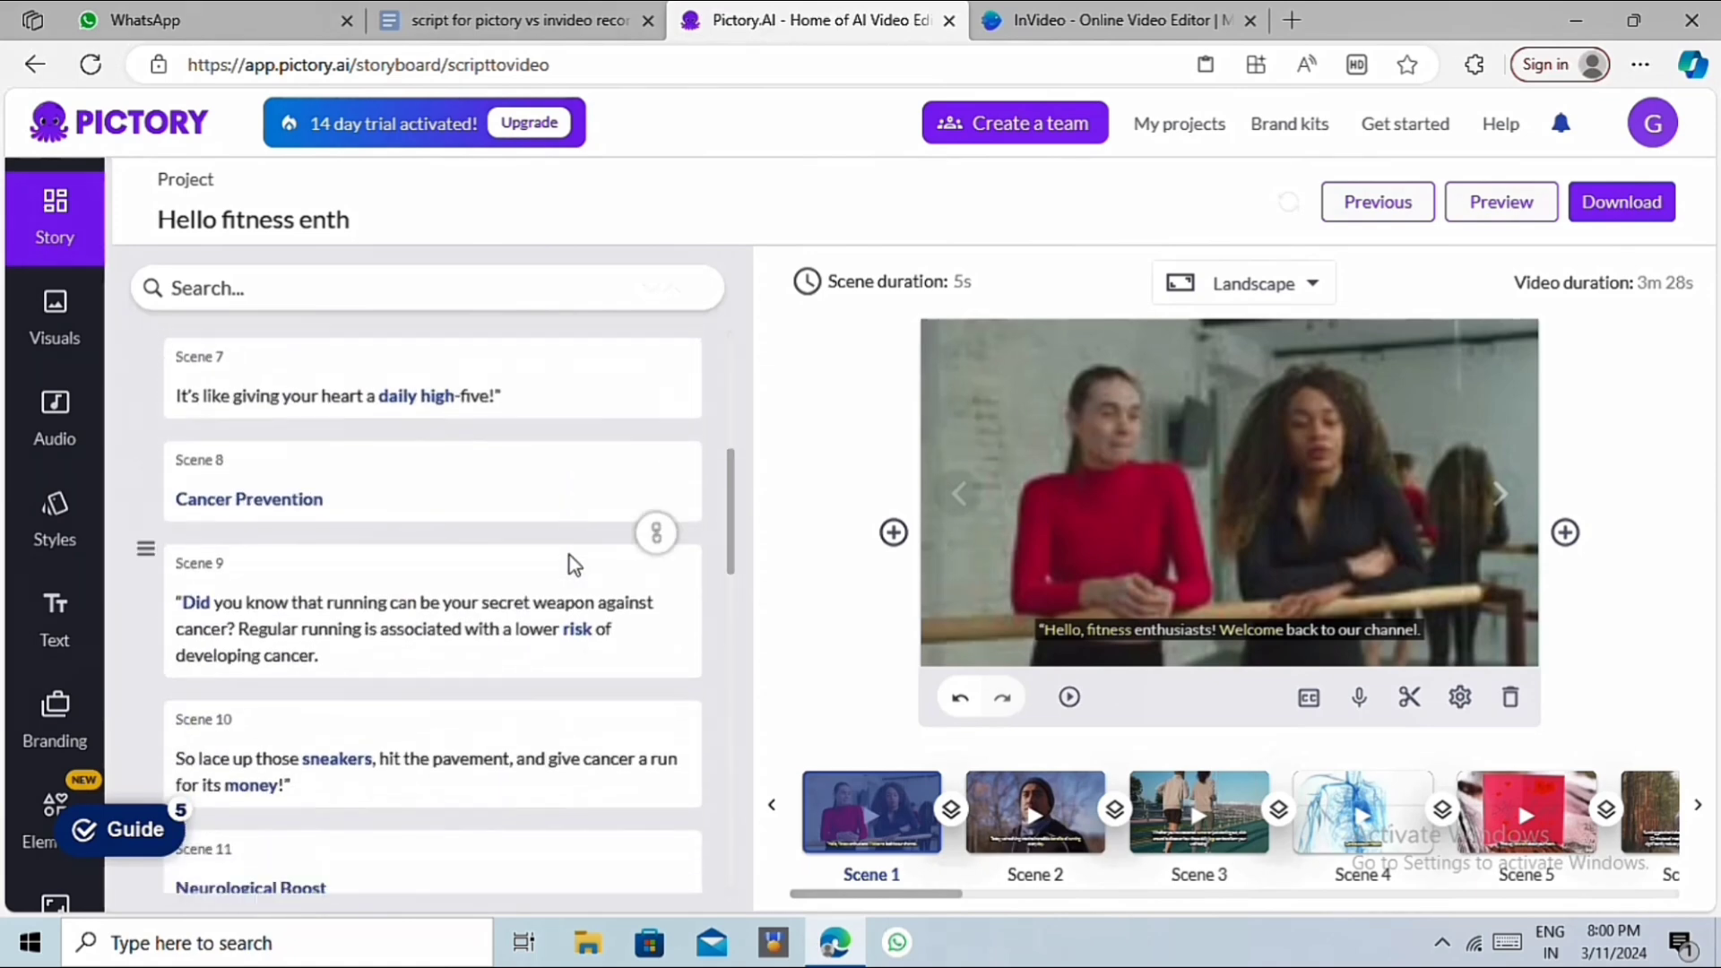
scroll(577, 574, "down", 5)
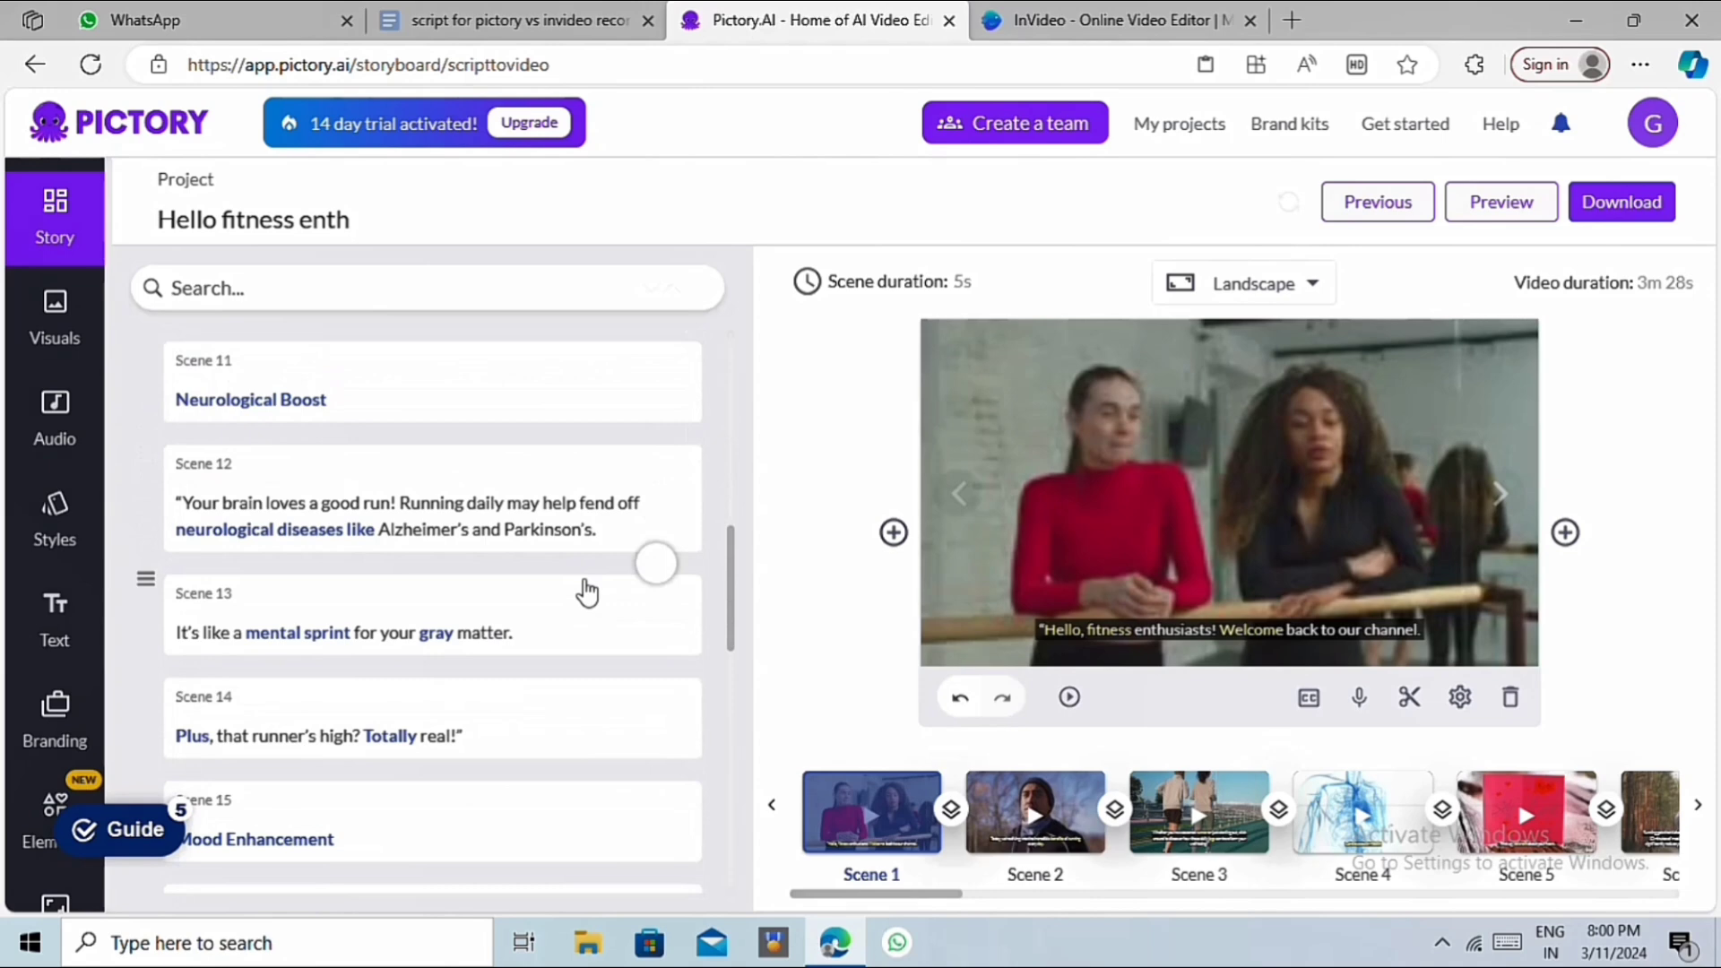
scroll(589, 606, "down", 5)
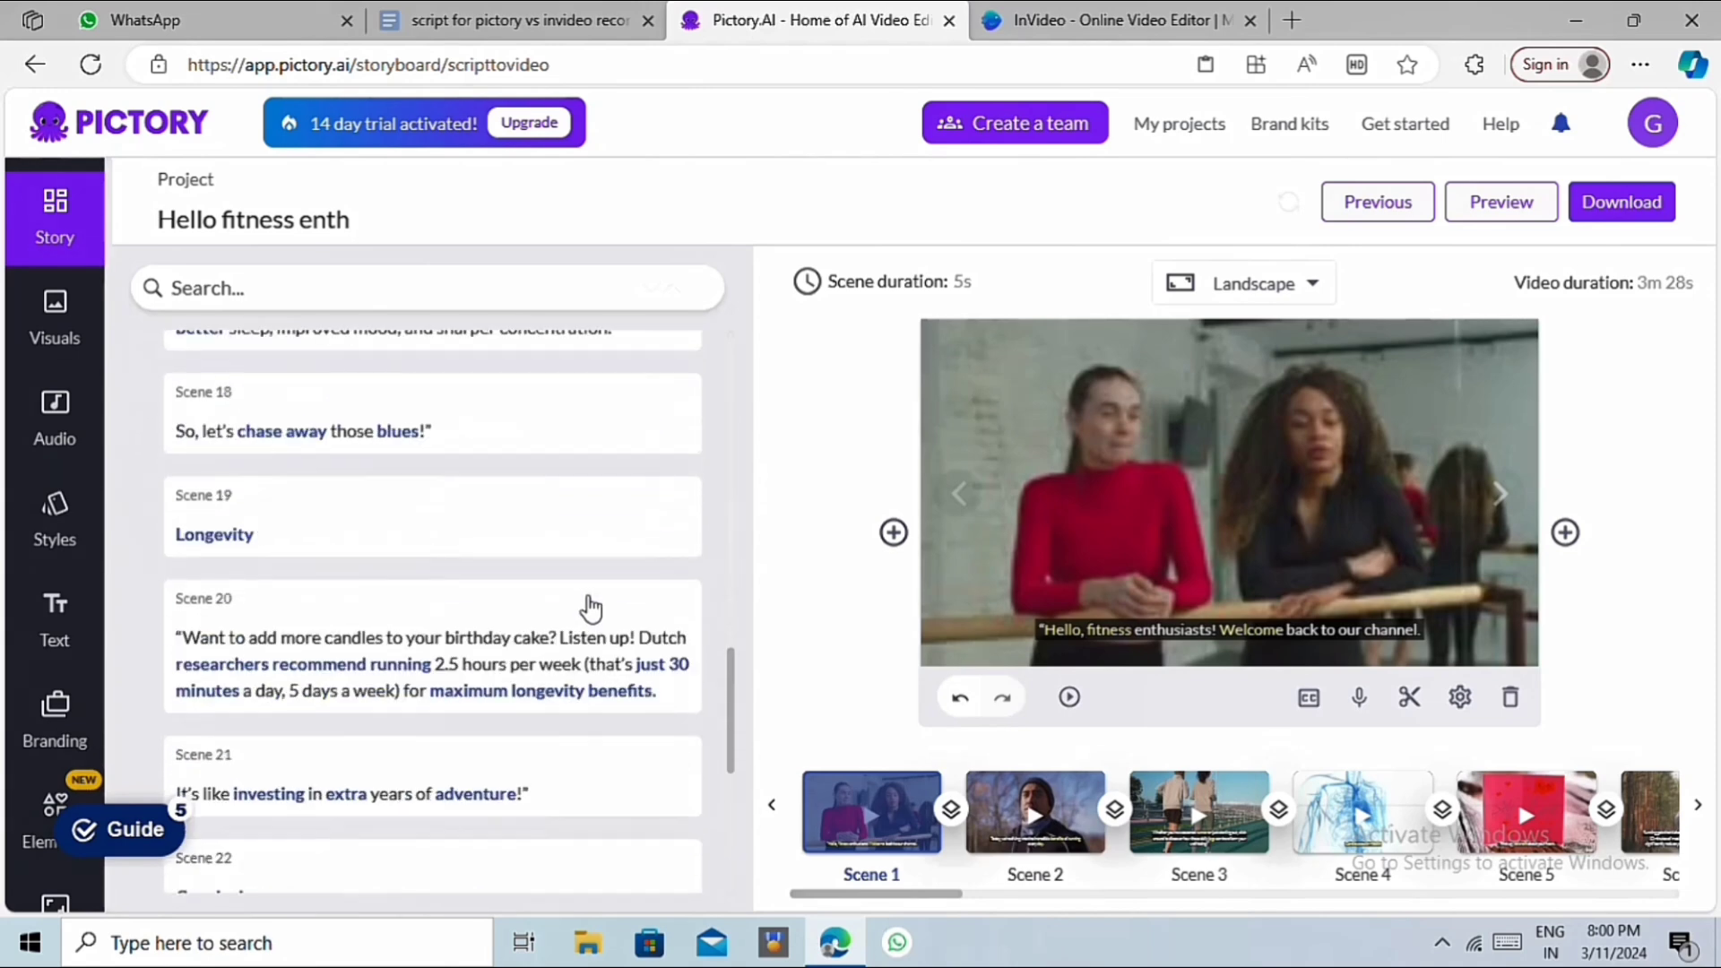
scroll(592, 619, "down", 5)
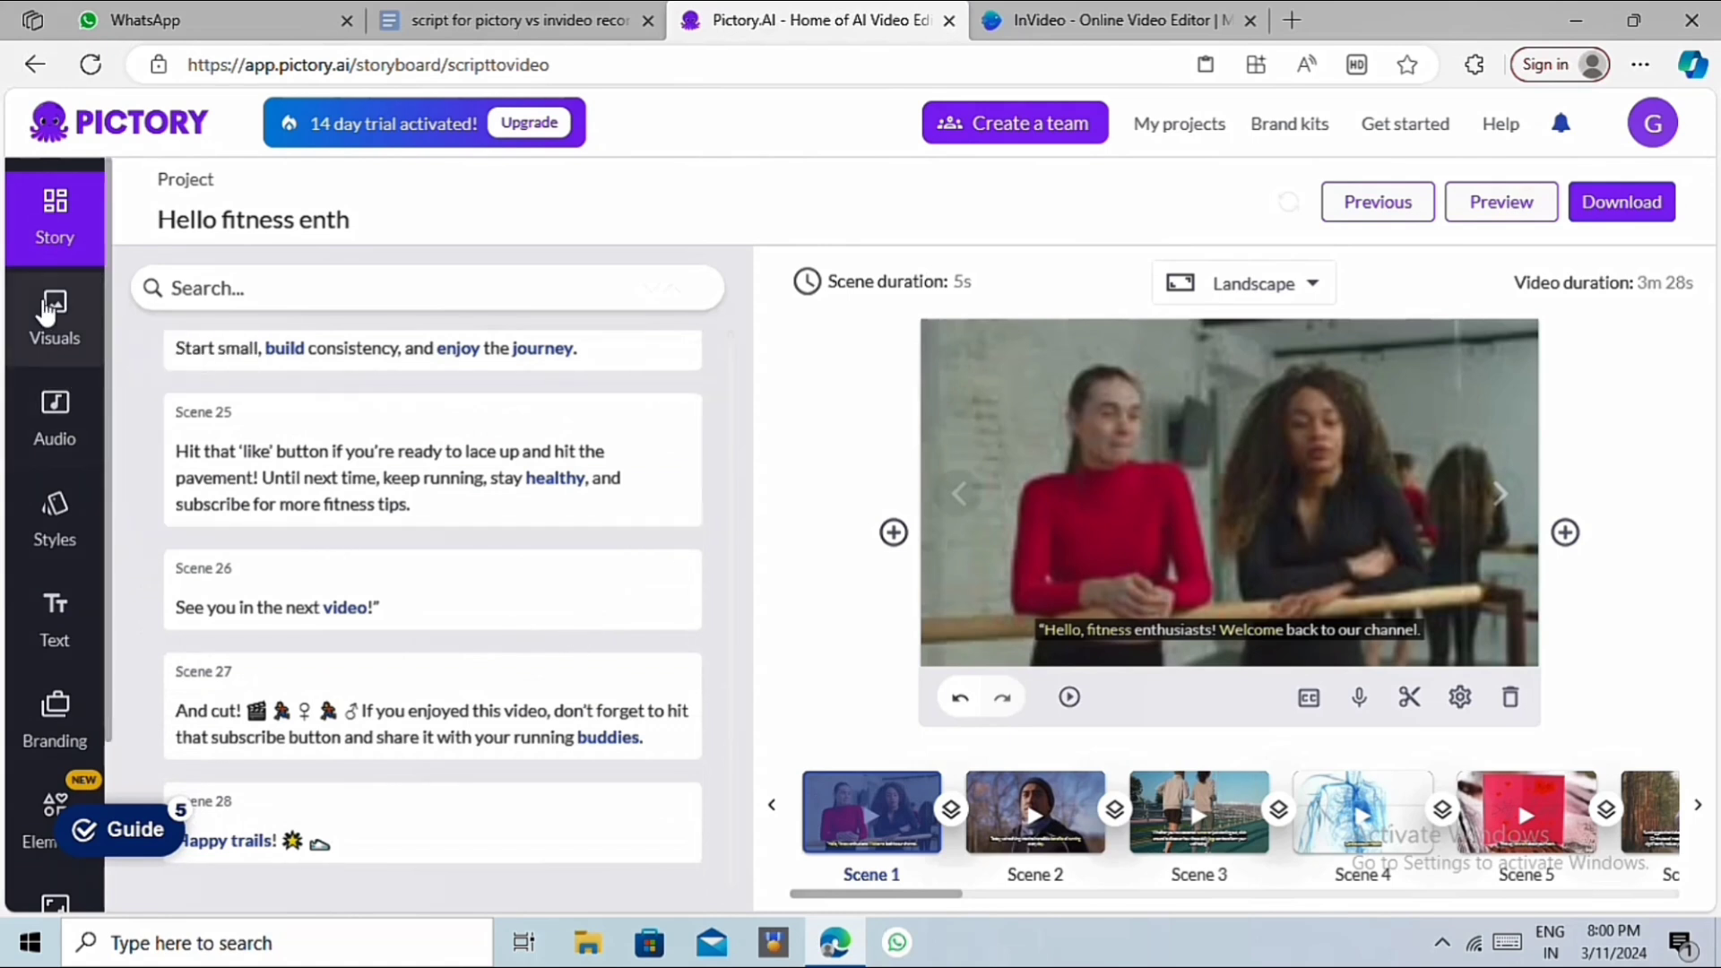
left_click(51, 358)
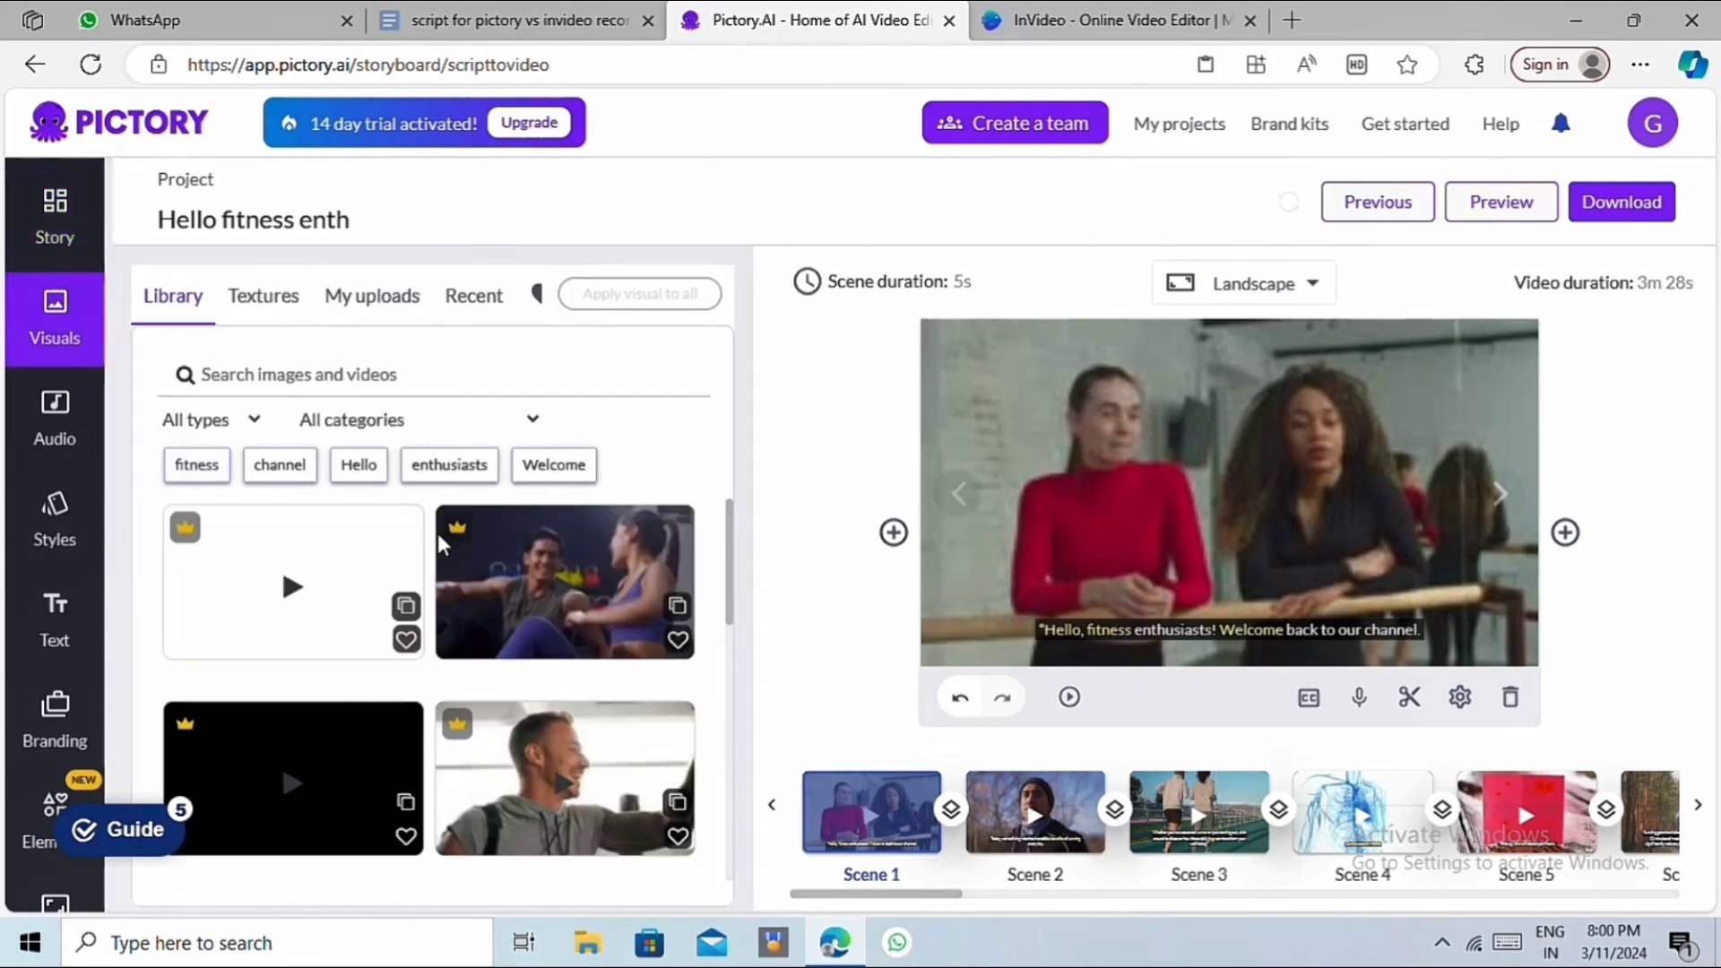
Filter Pictory's AI voiceover voices to male, young and middle-aged
scroll(529, 760, "down", 5)
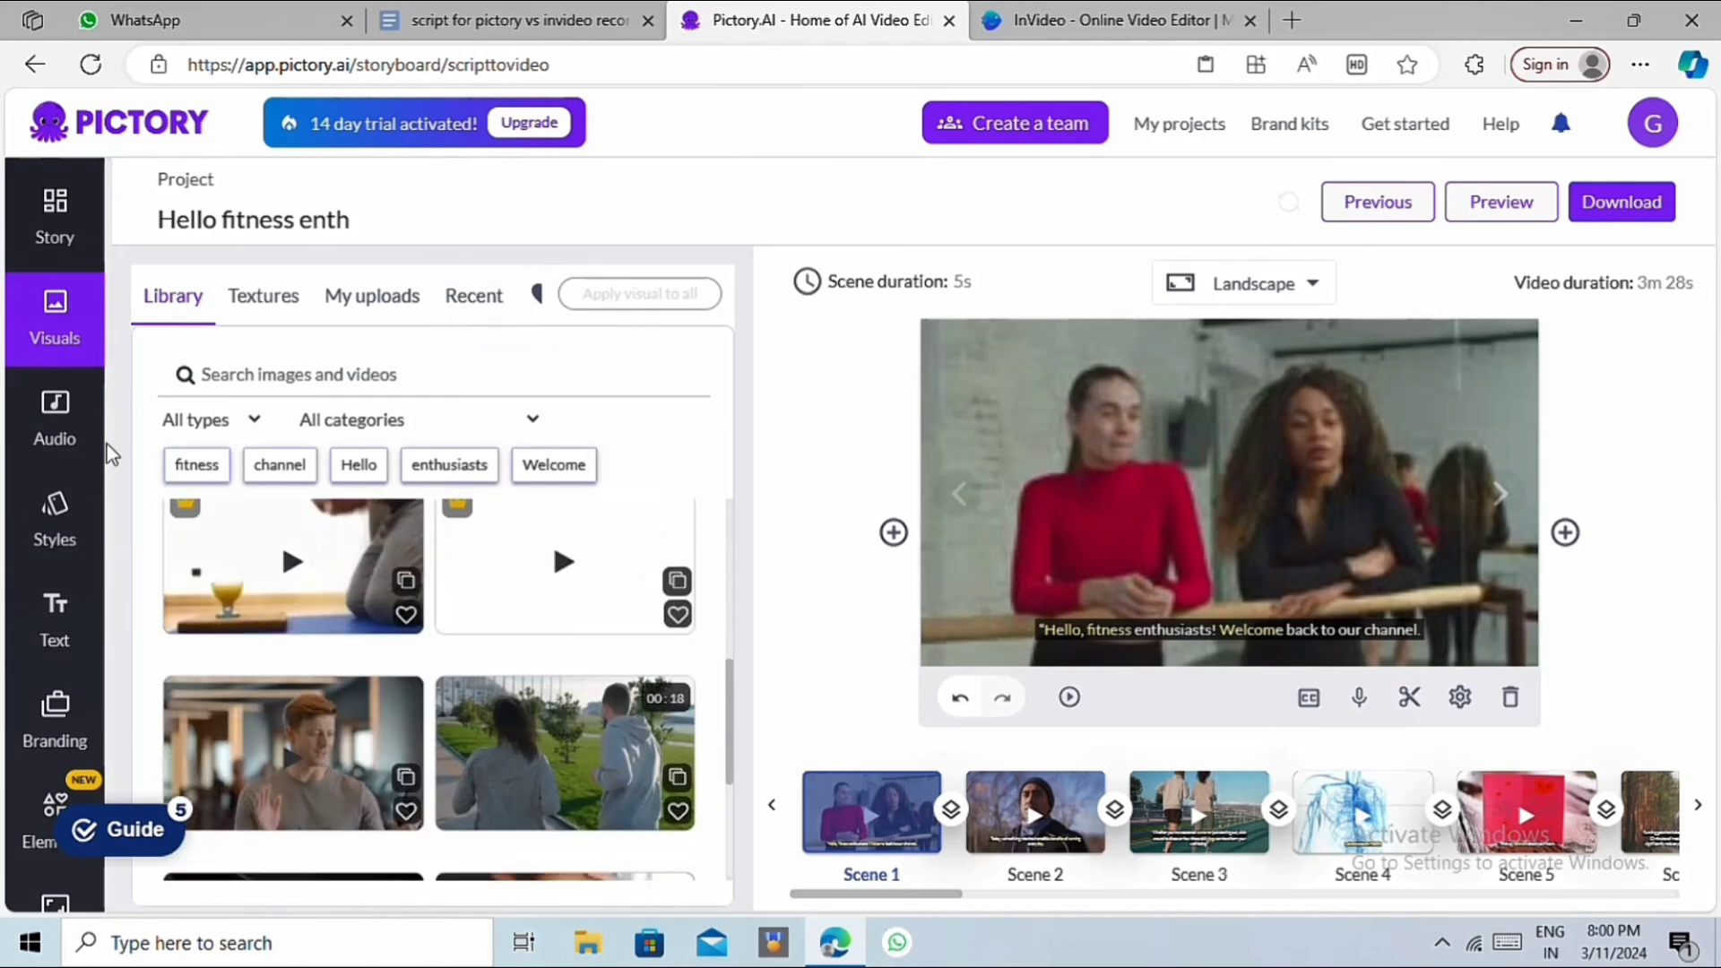
left_click(65, 453)
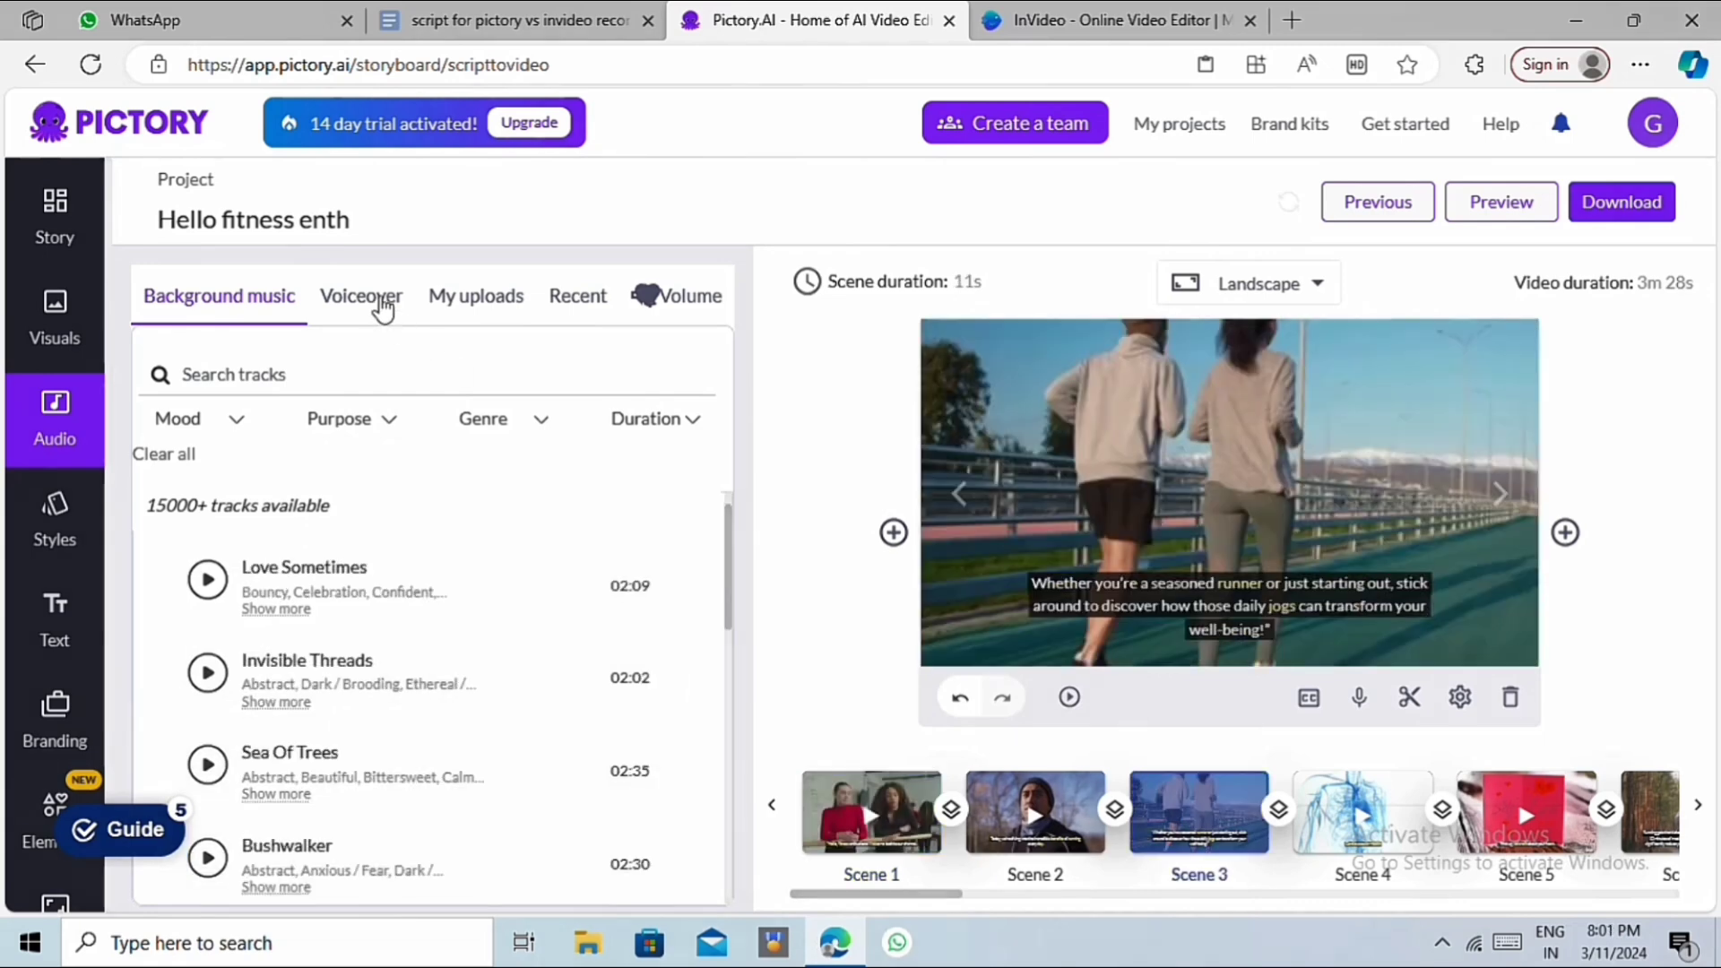
left_click(380, 300)
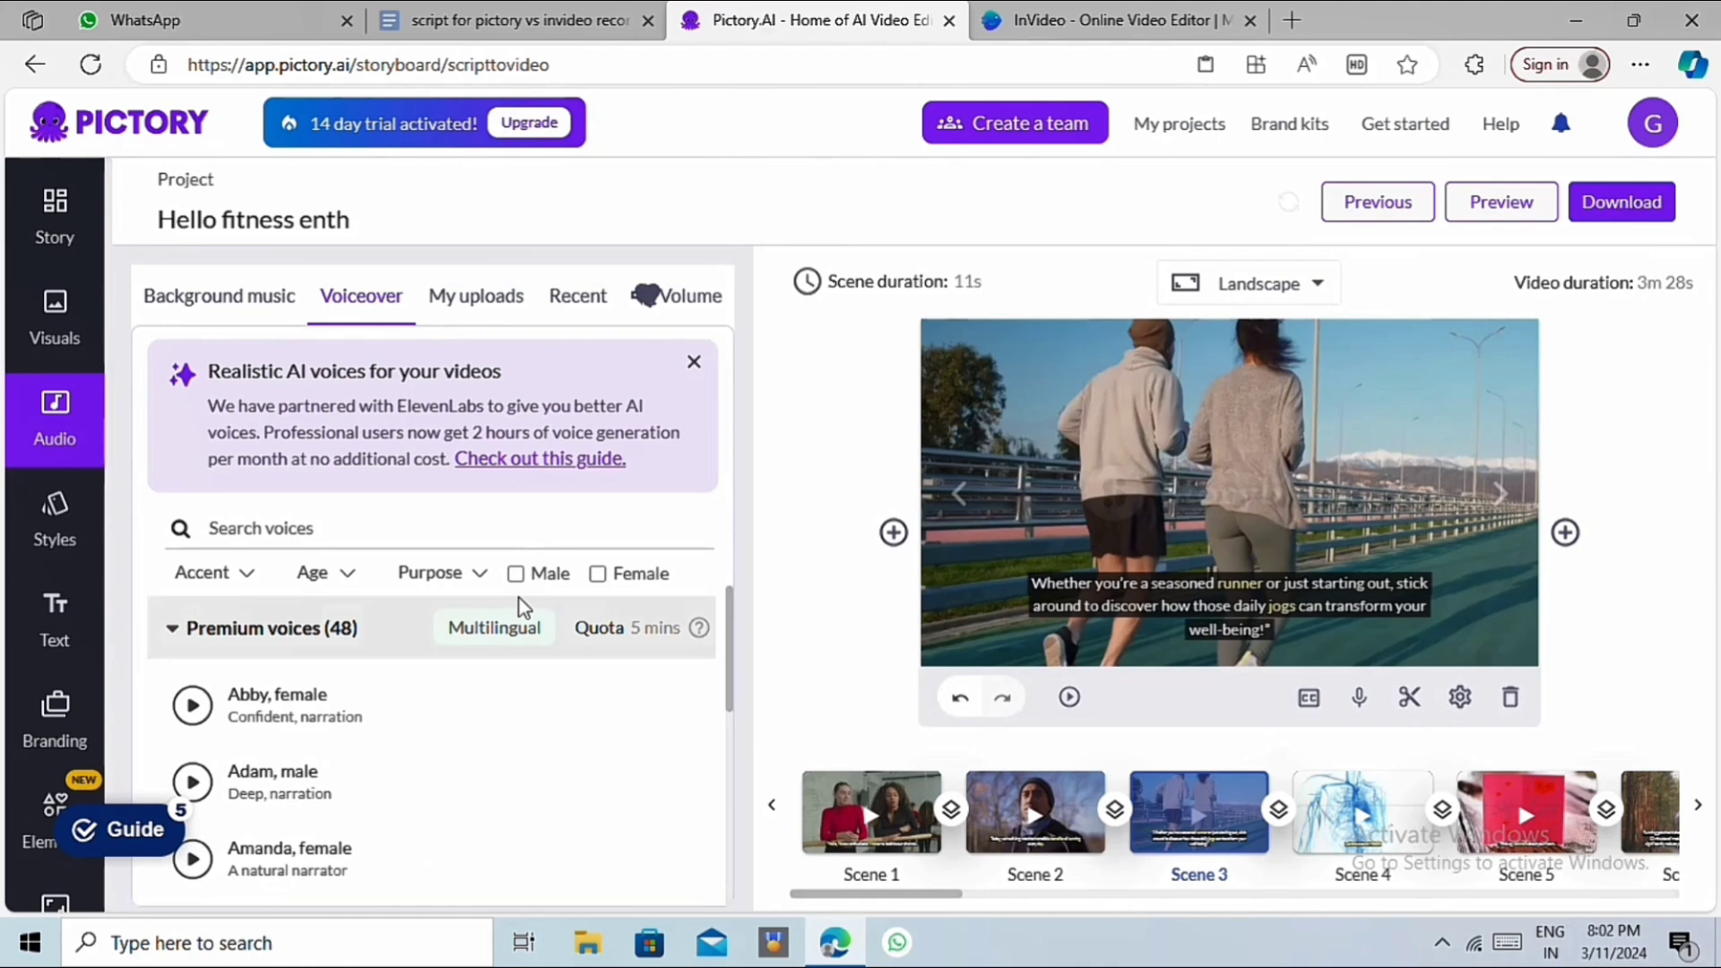
left_click(516, 574)
left_click(316, 579)
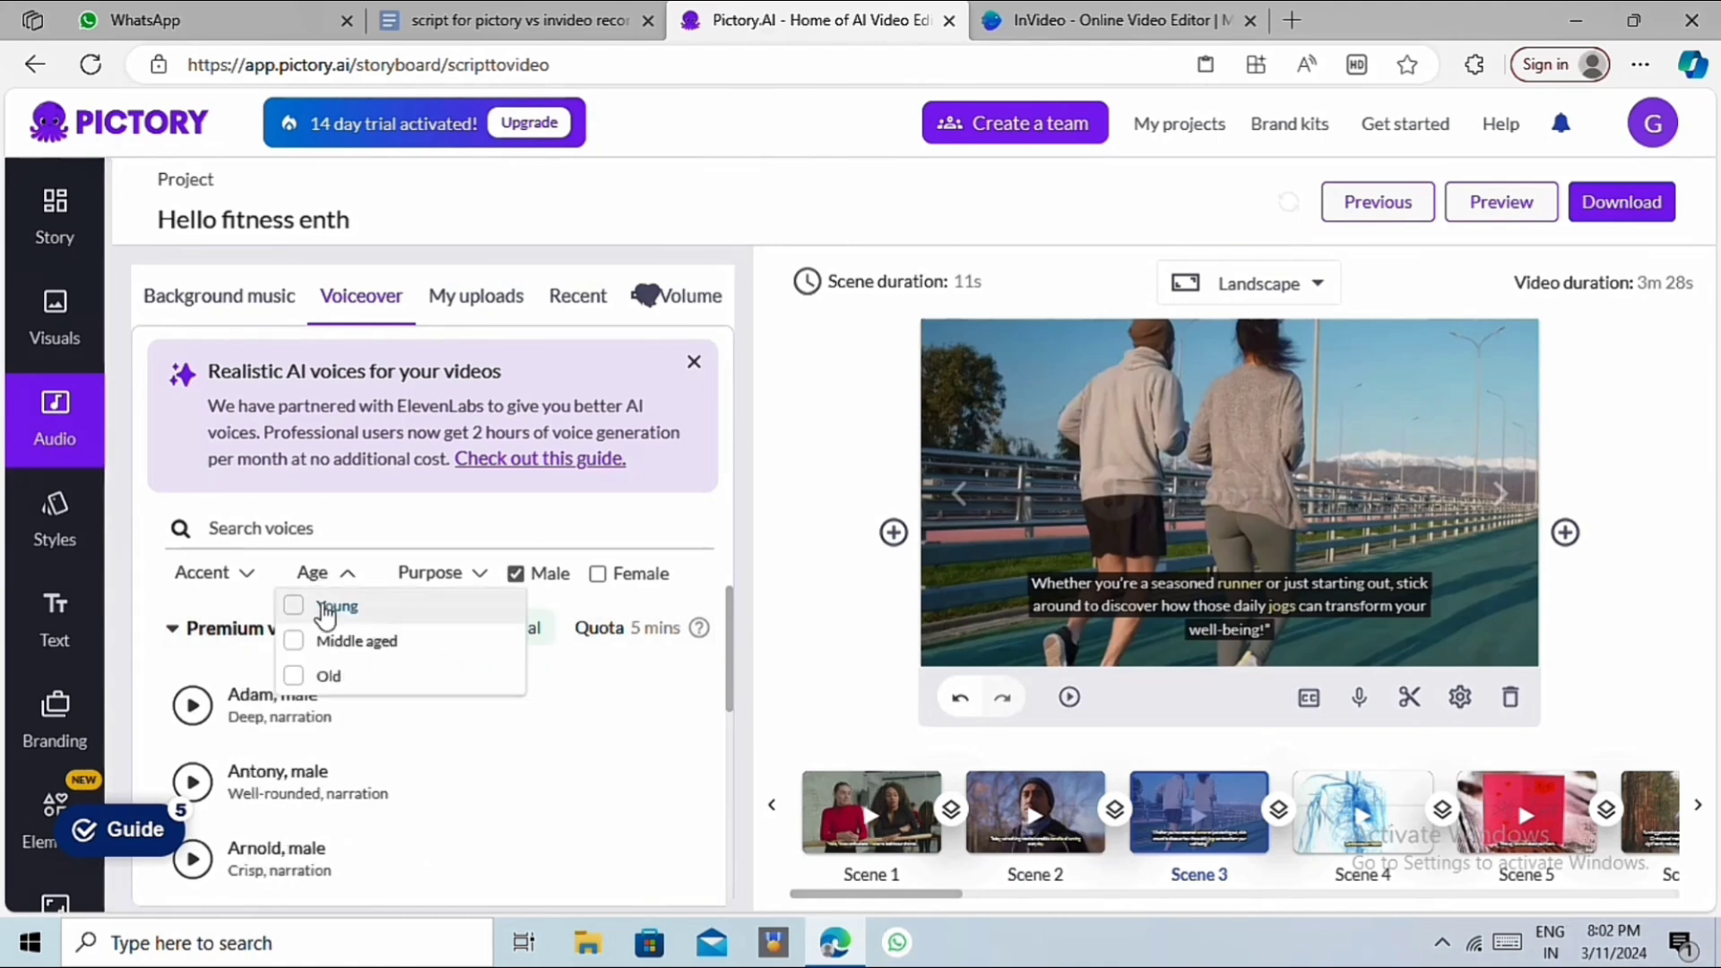
left_click(324, 606)
left_click(325, 642)
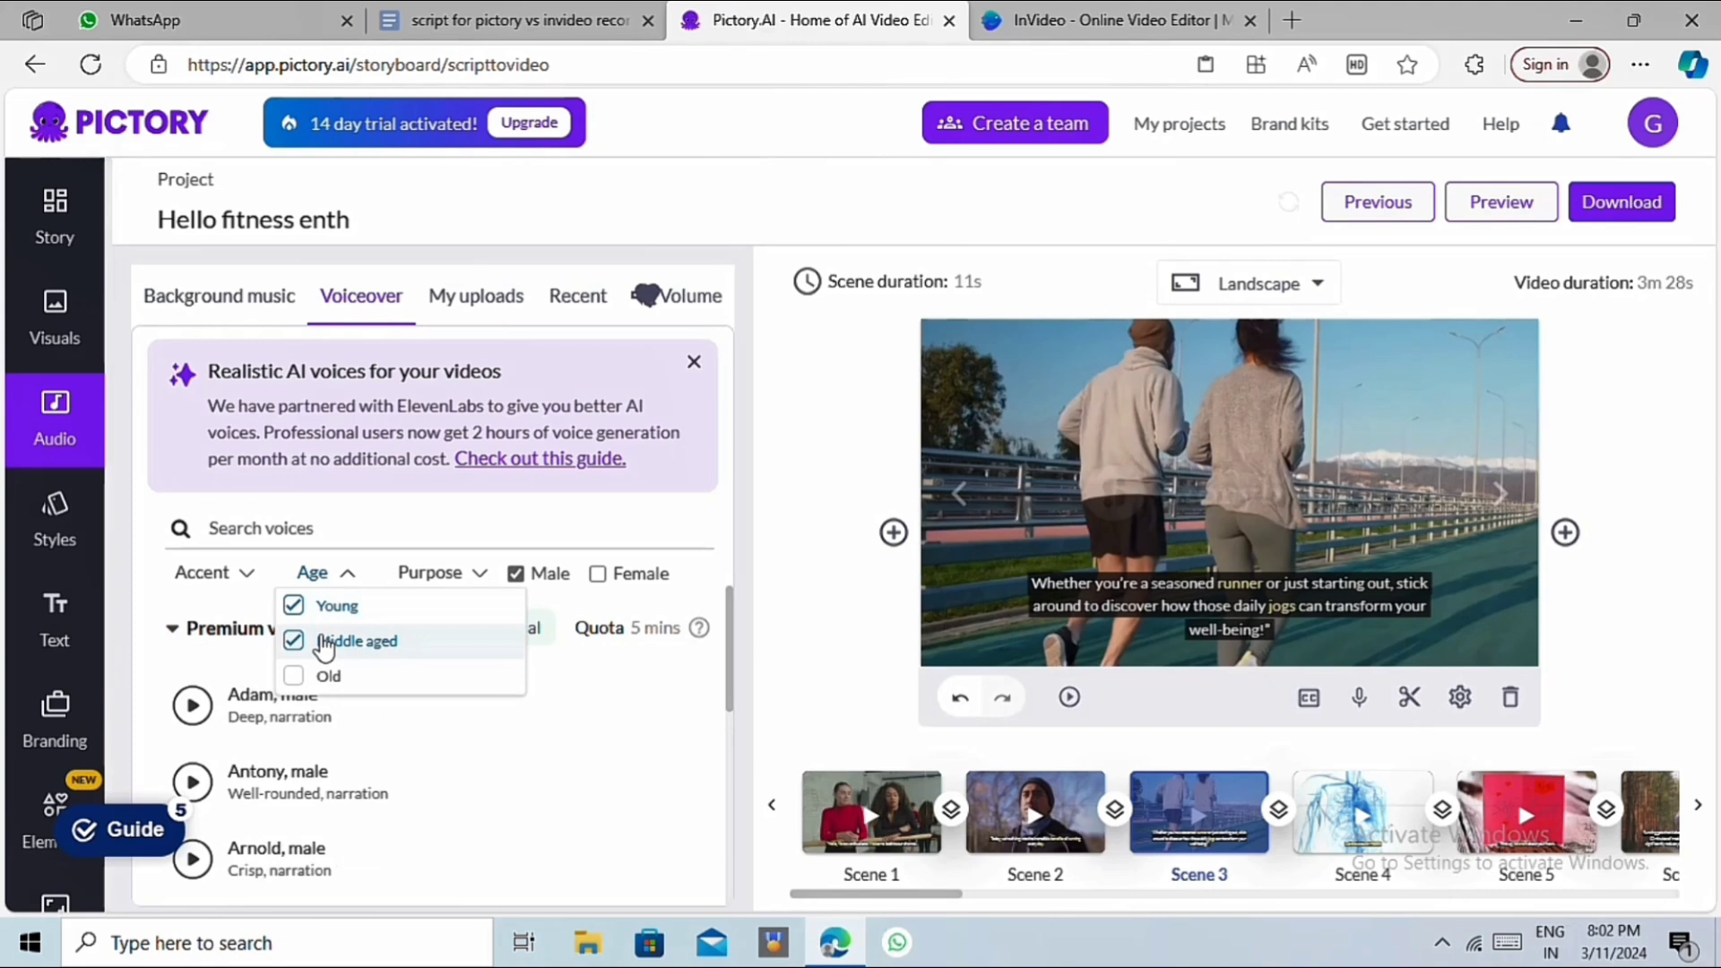
Apply the Adam voice as the voiceover and start downloading the video
left_click(219, 581)
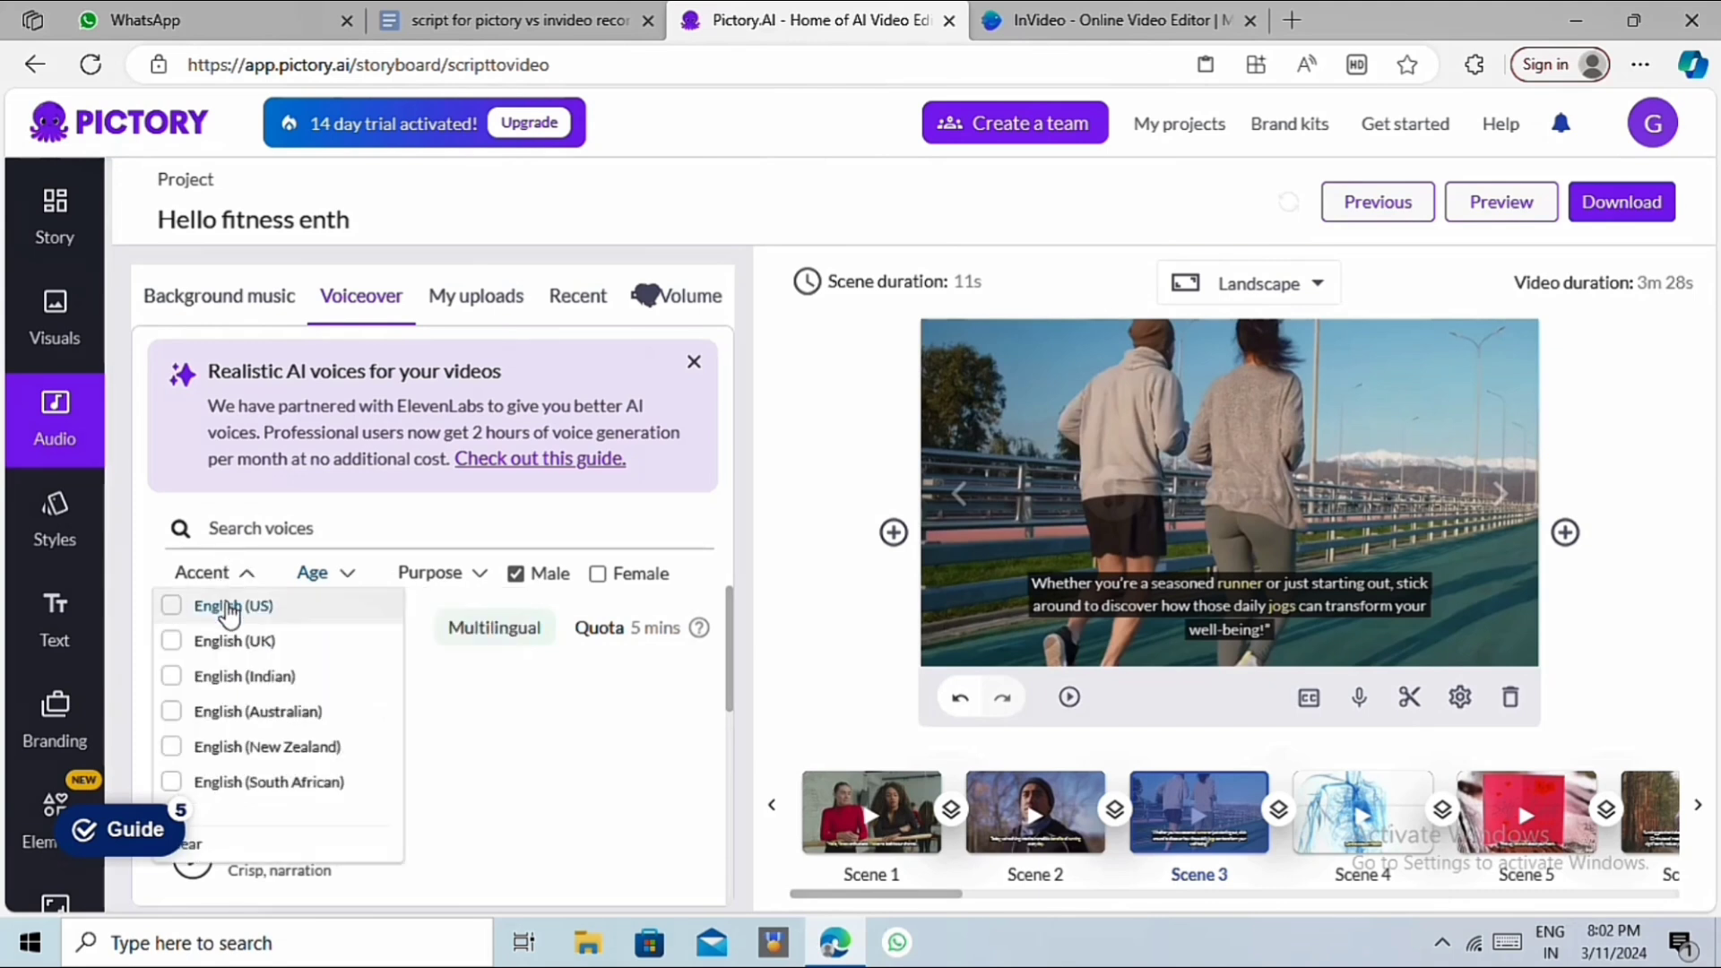
left_click(244, 574)
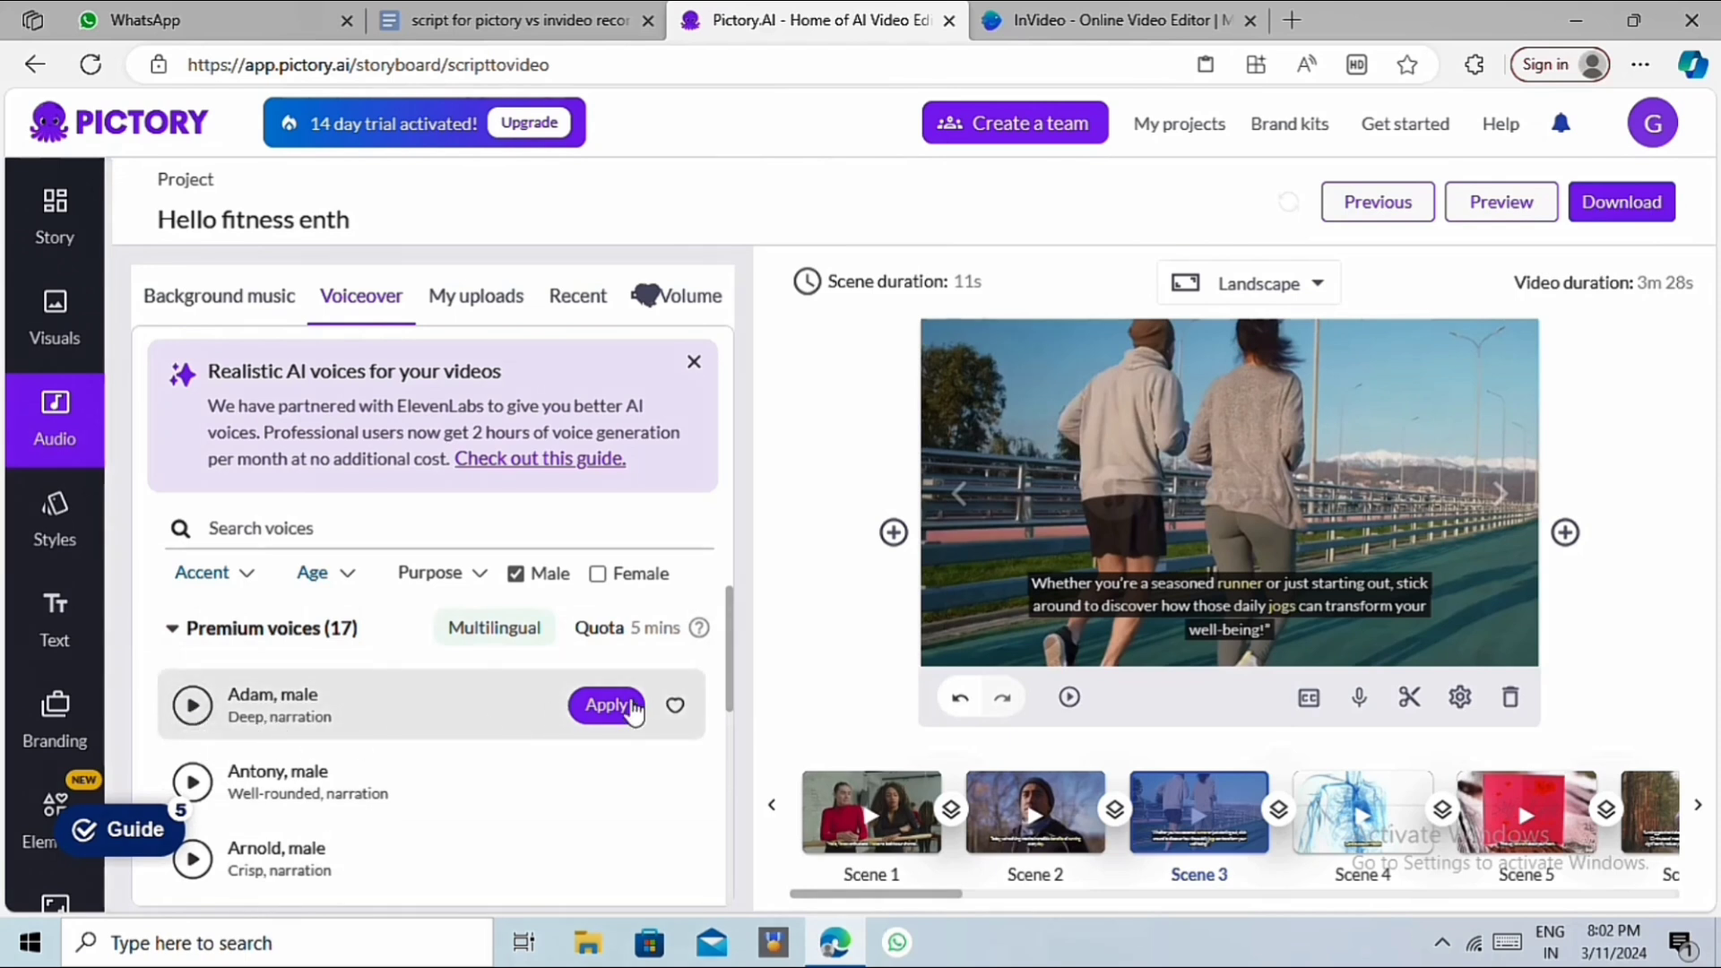
left_click(606, 705)
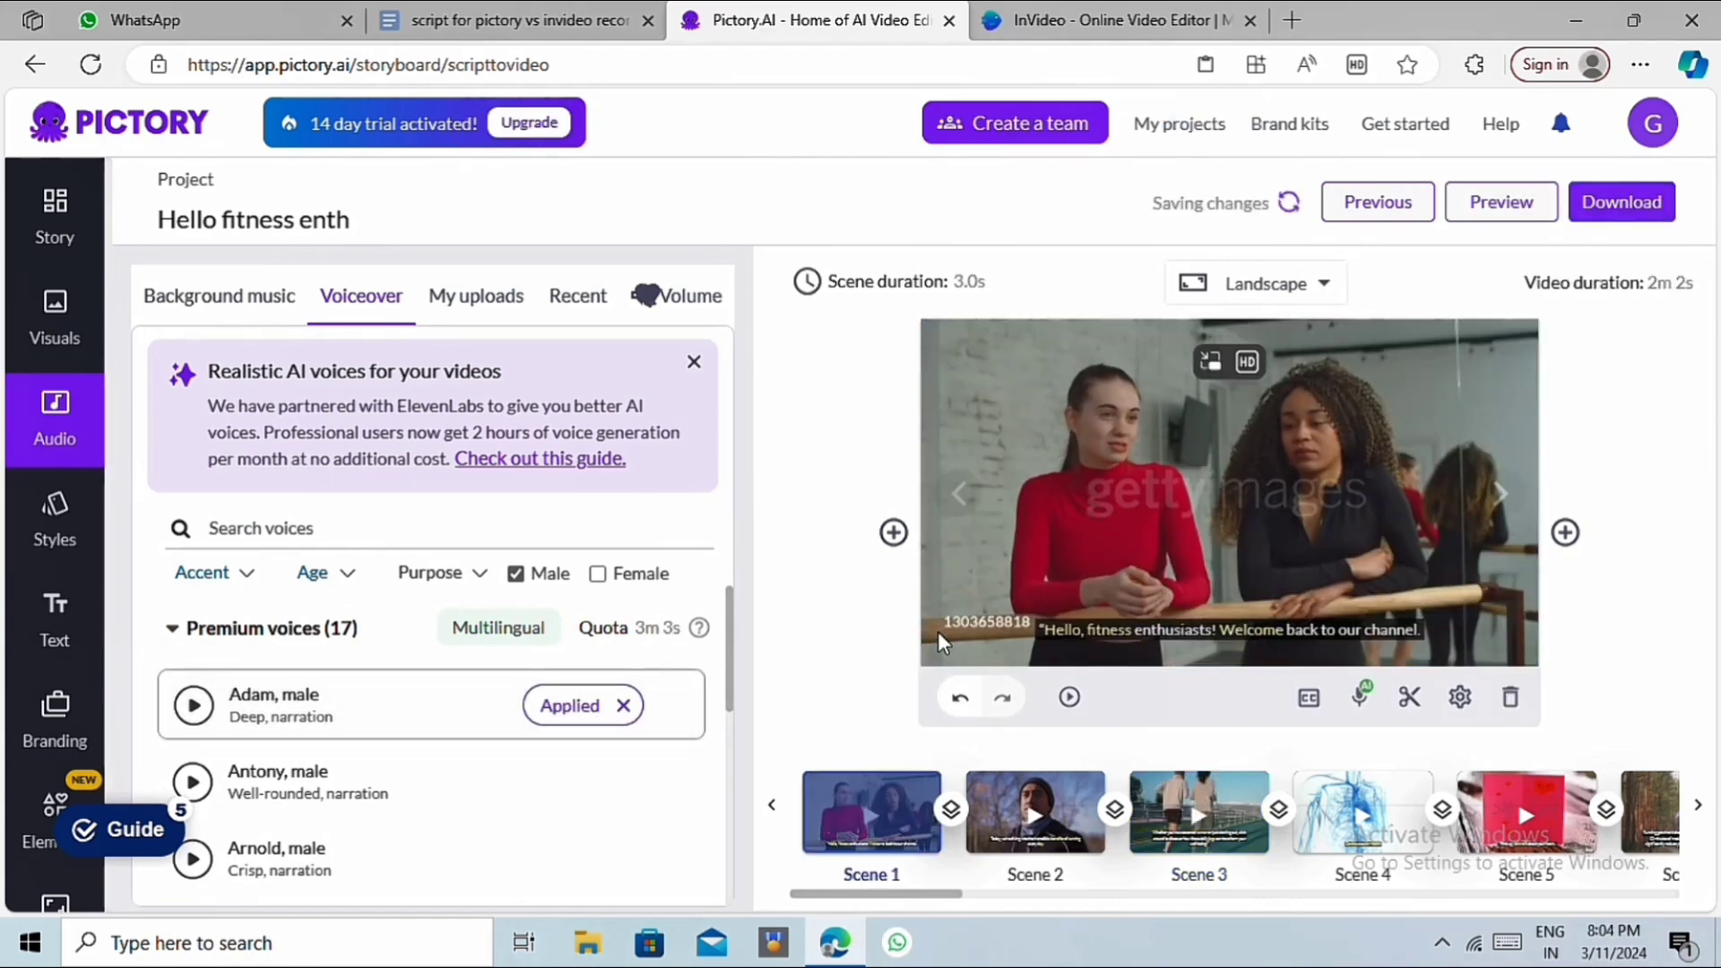
left_click(1609, 207)
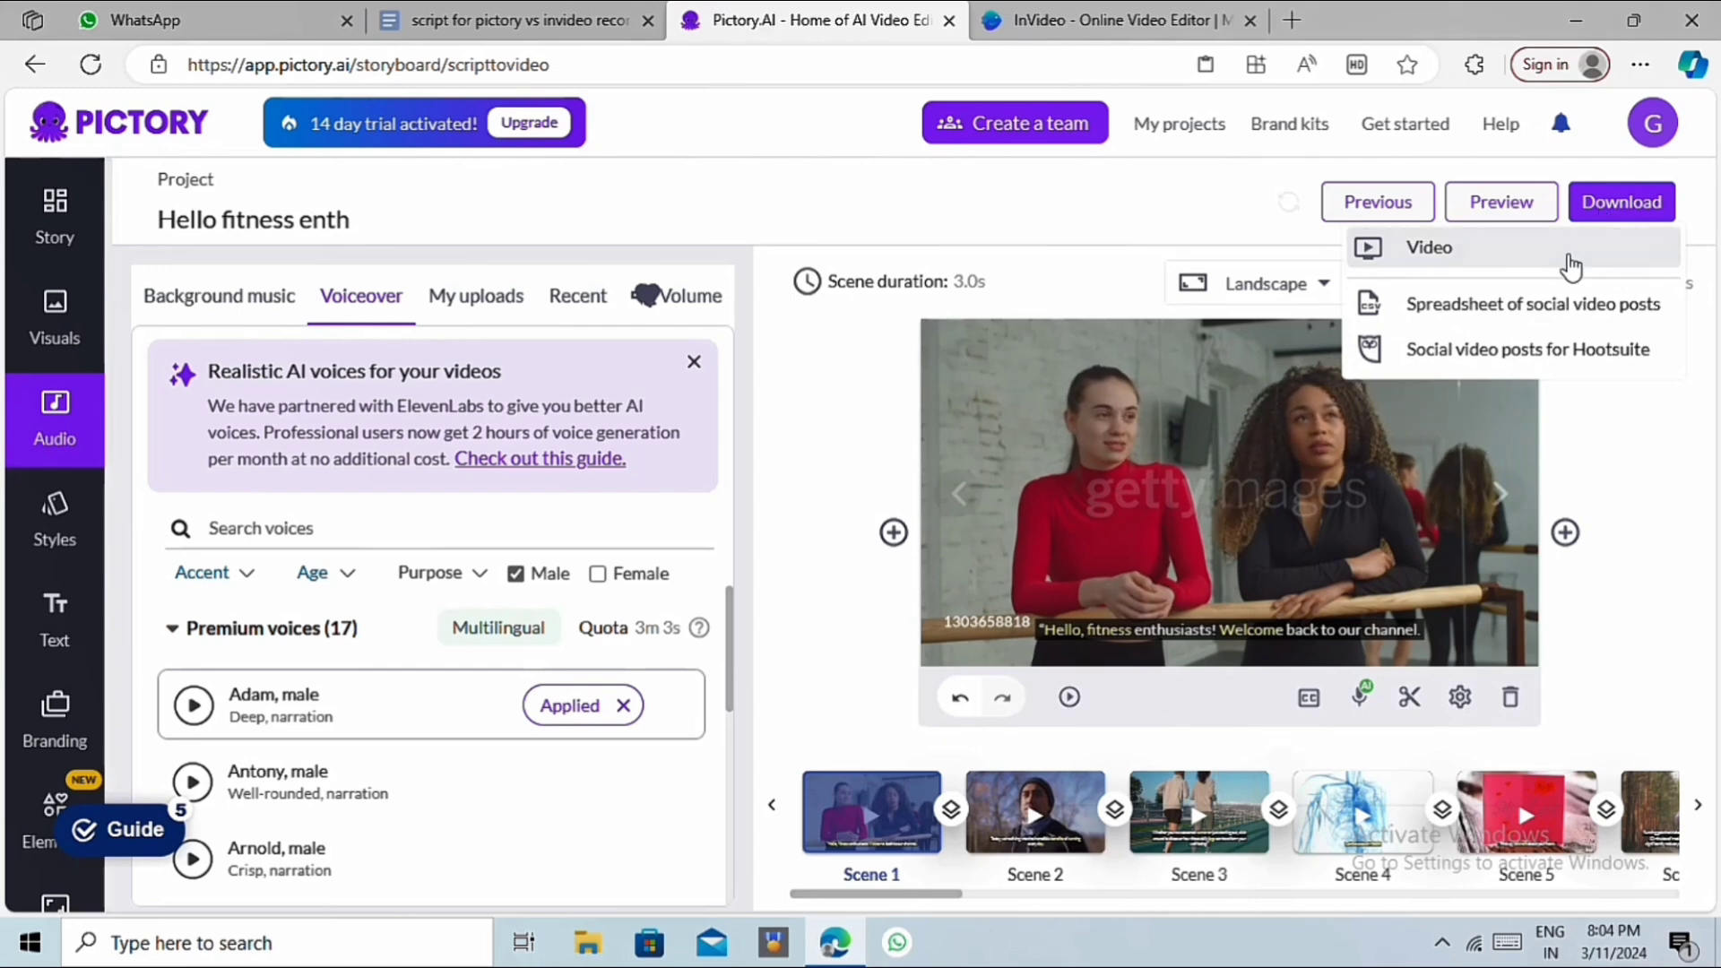
left_click(1569, 260)
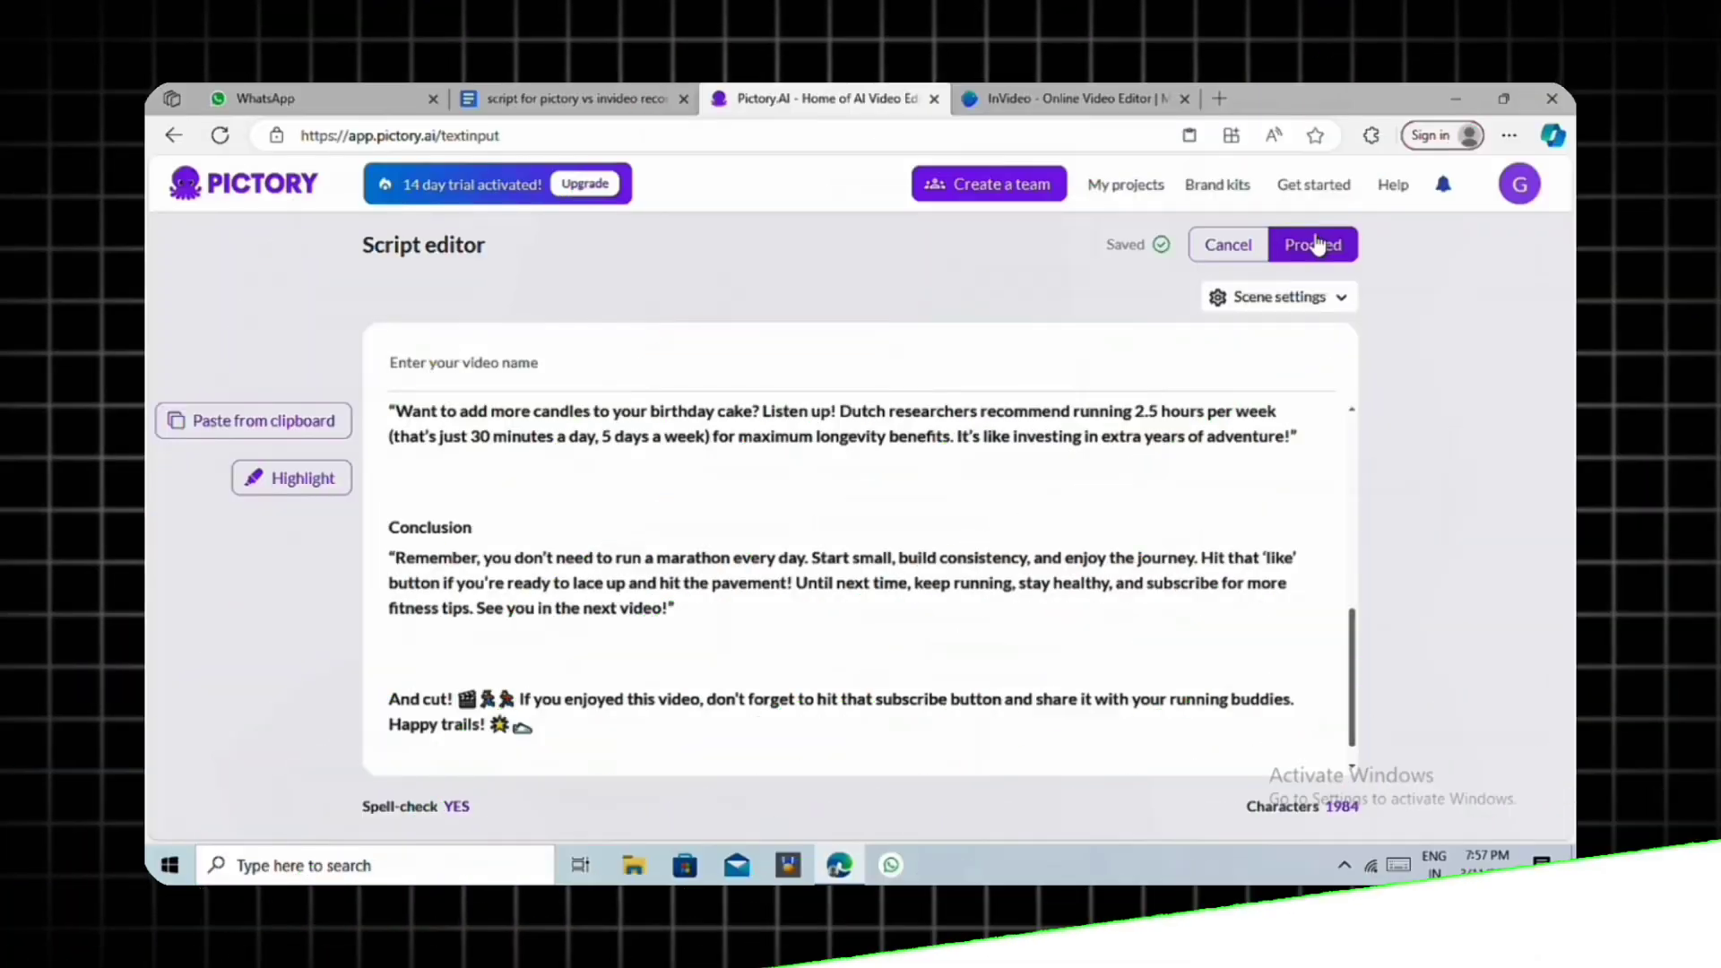
Proceed with the running script to Pictory's storyboard creation
left_click(1315, 244)
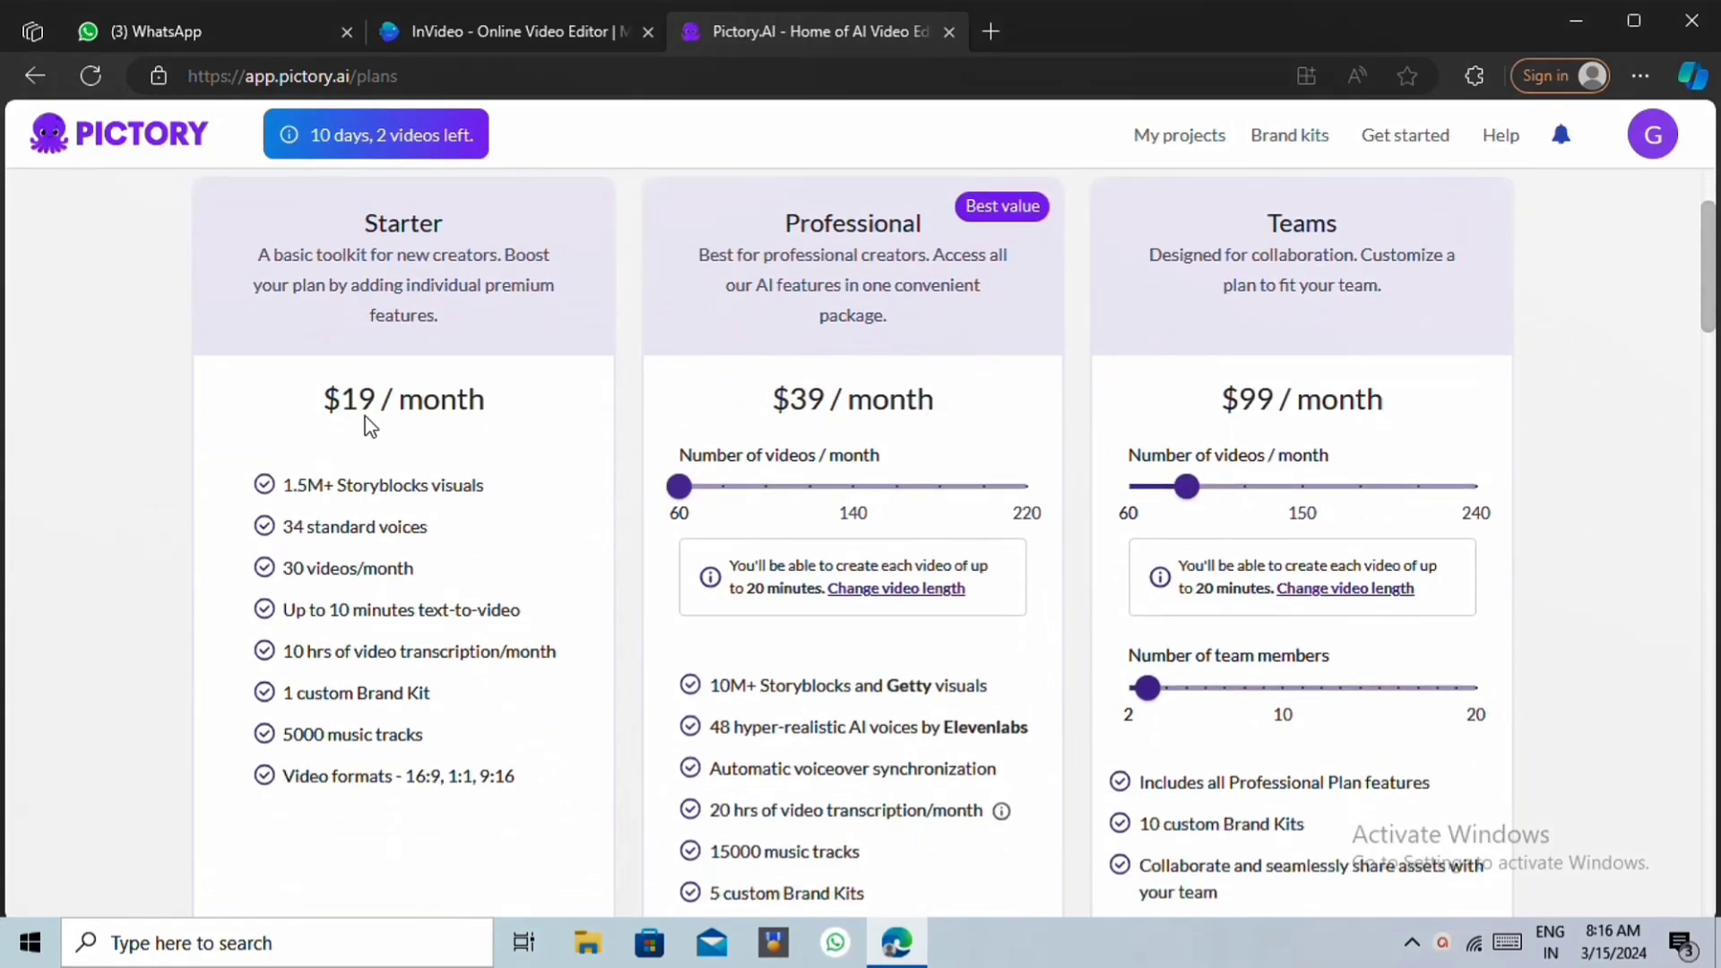
Highlight the Free plan name, then the Max plan name and its $48 price
scroll(394, 417, "up", 3)
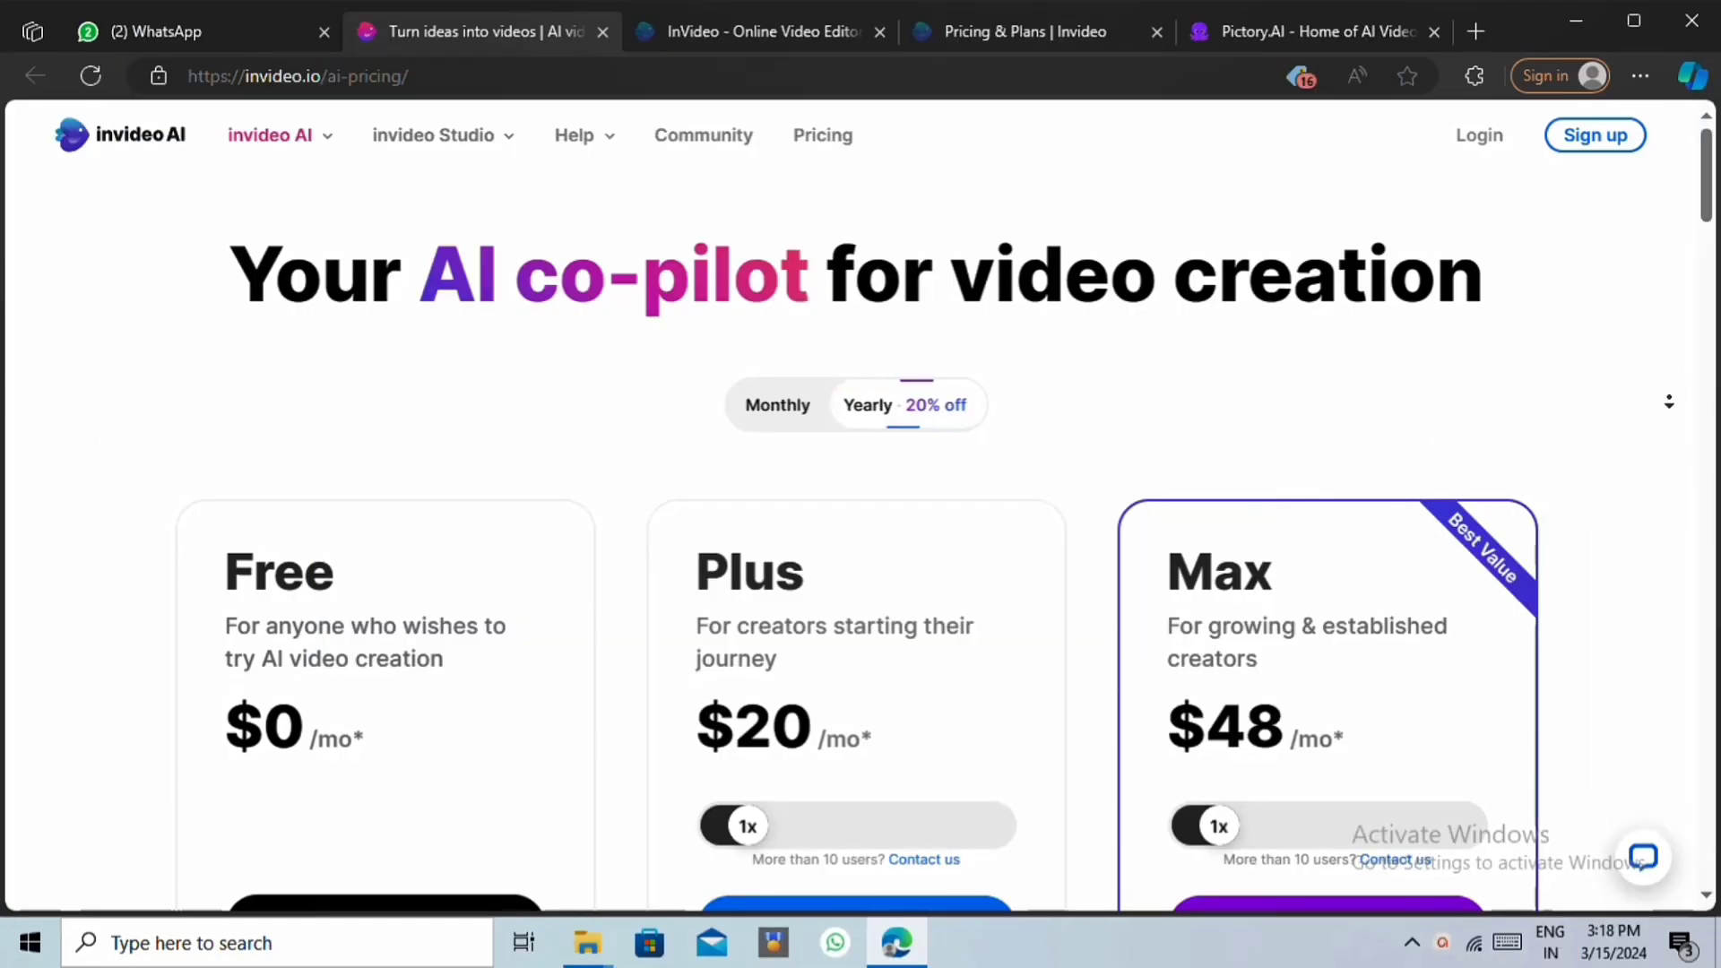
scroll(1671, 421, "down", 2)
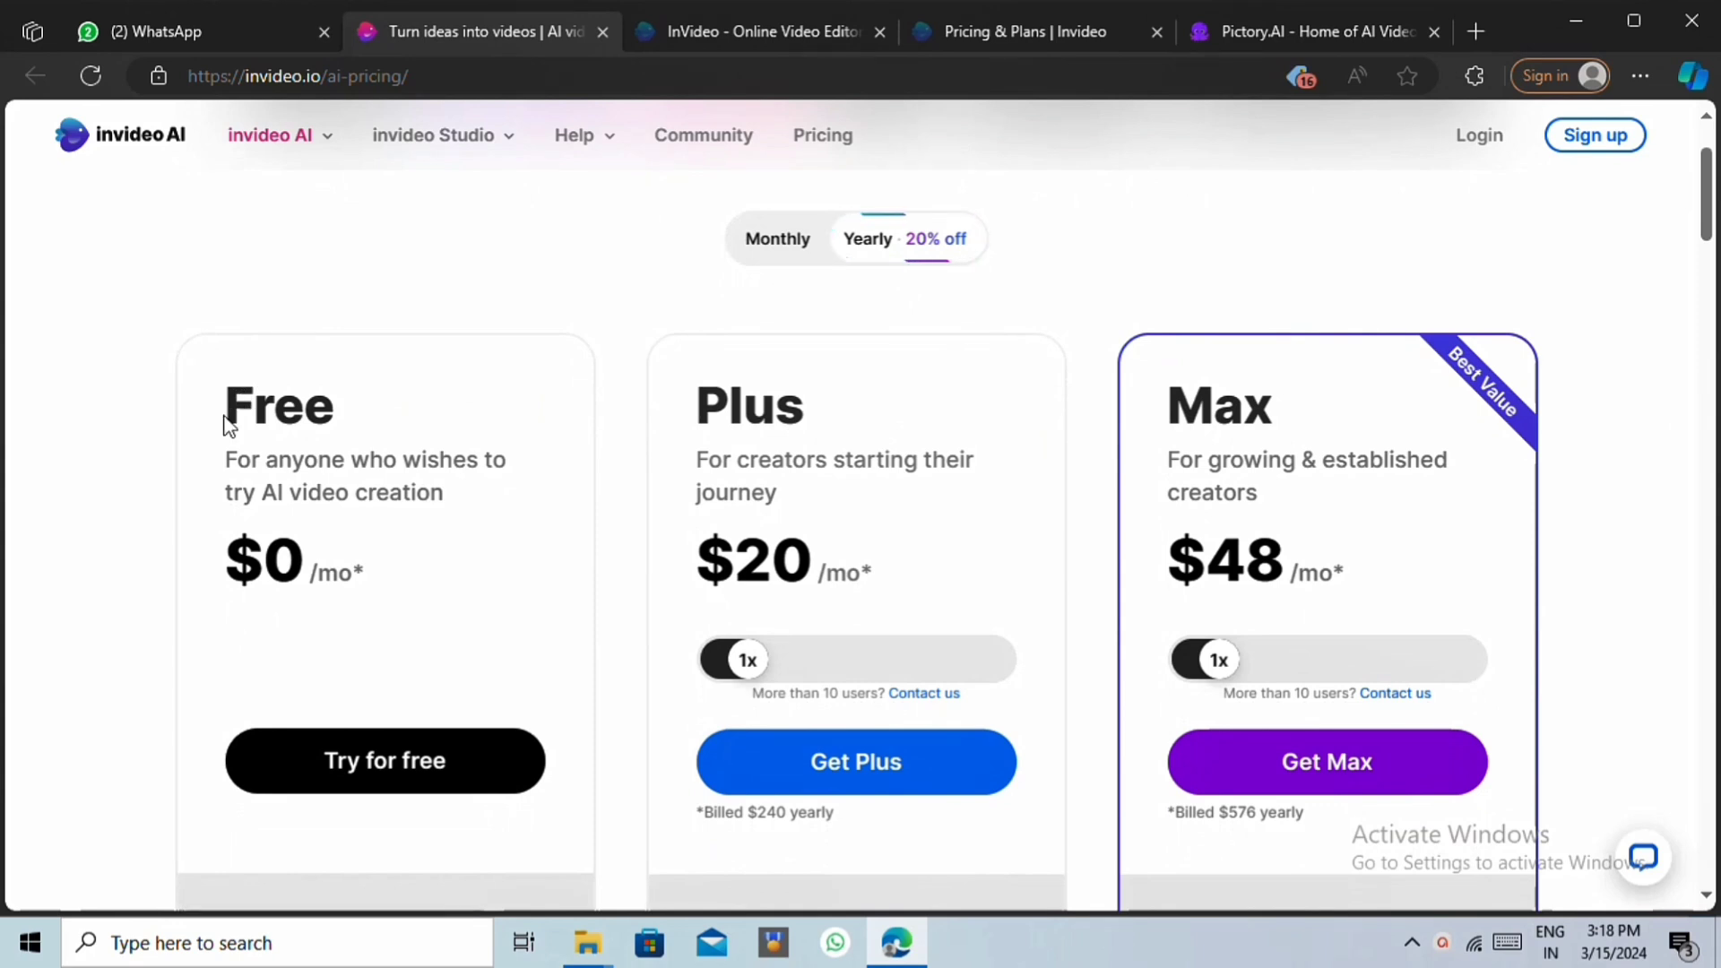
left_click_drag(226, 414, 336, 414)
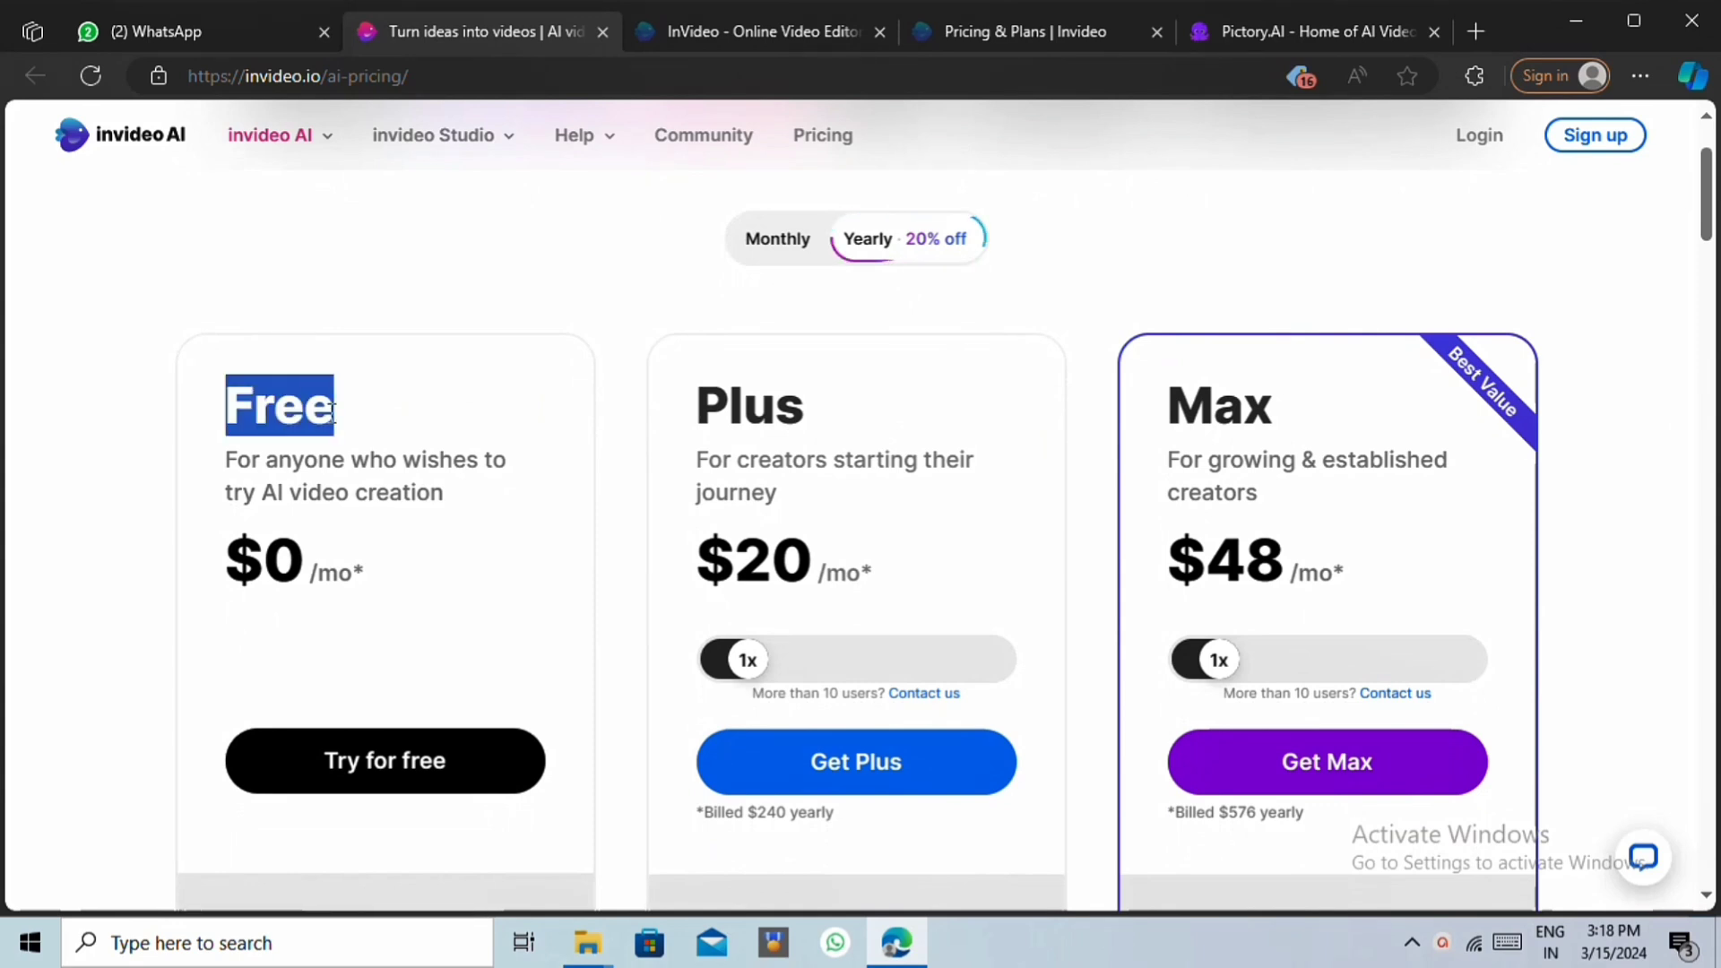
left_click(932, 326)
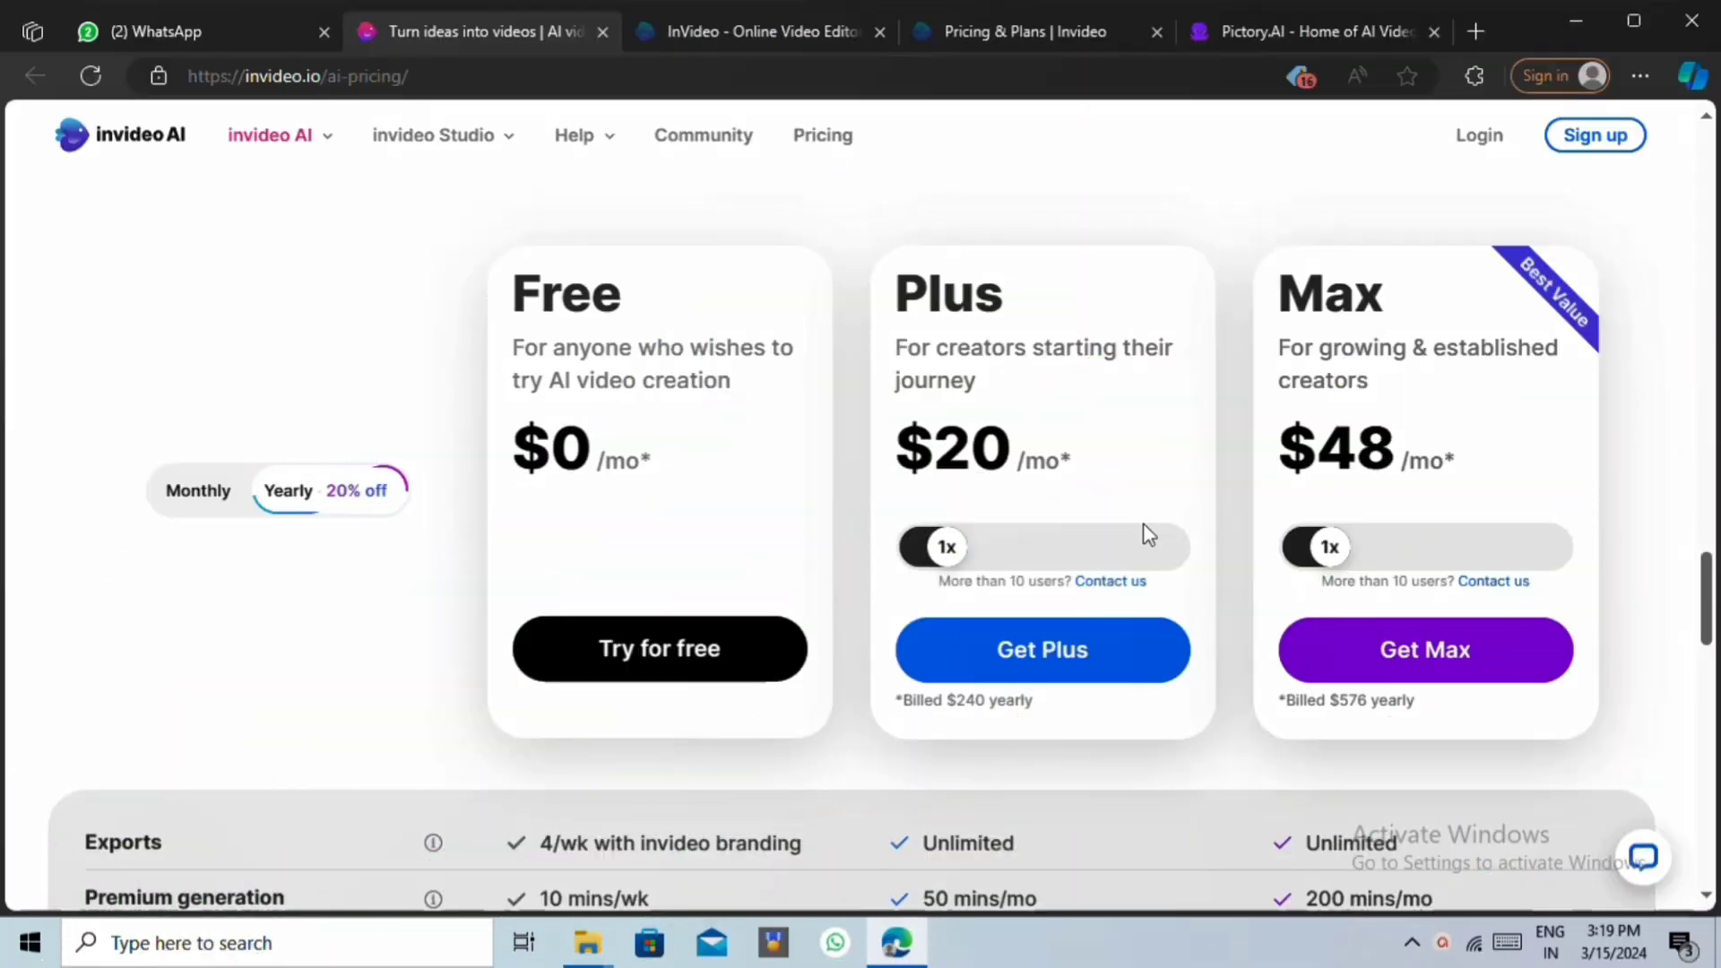
left_click_drag(1281, 296, 1378, 298)
left_click_drag(1318, 448, 1456, 456)
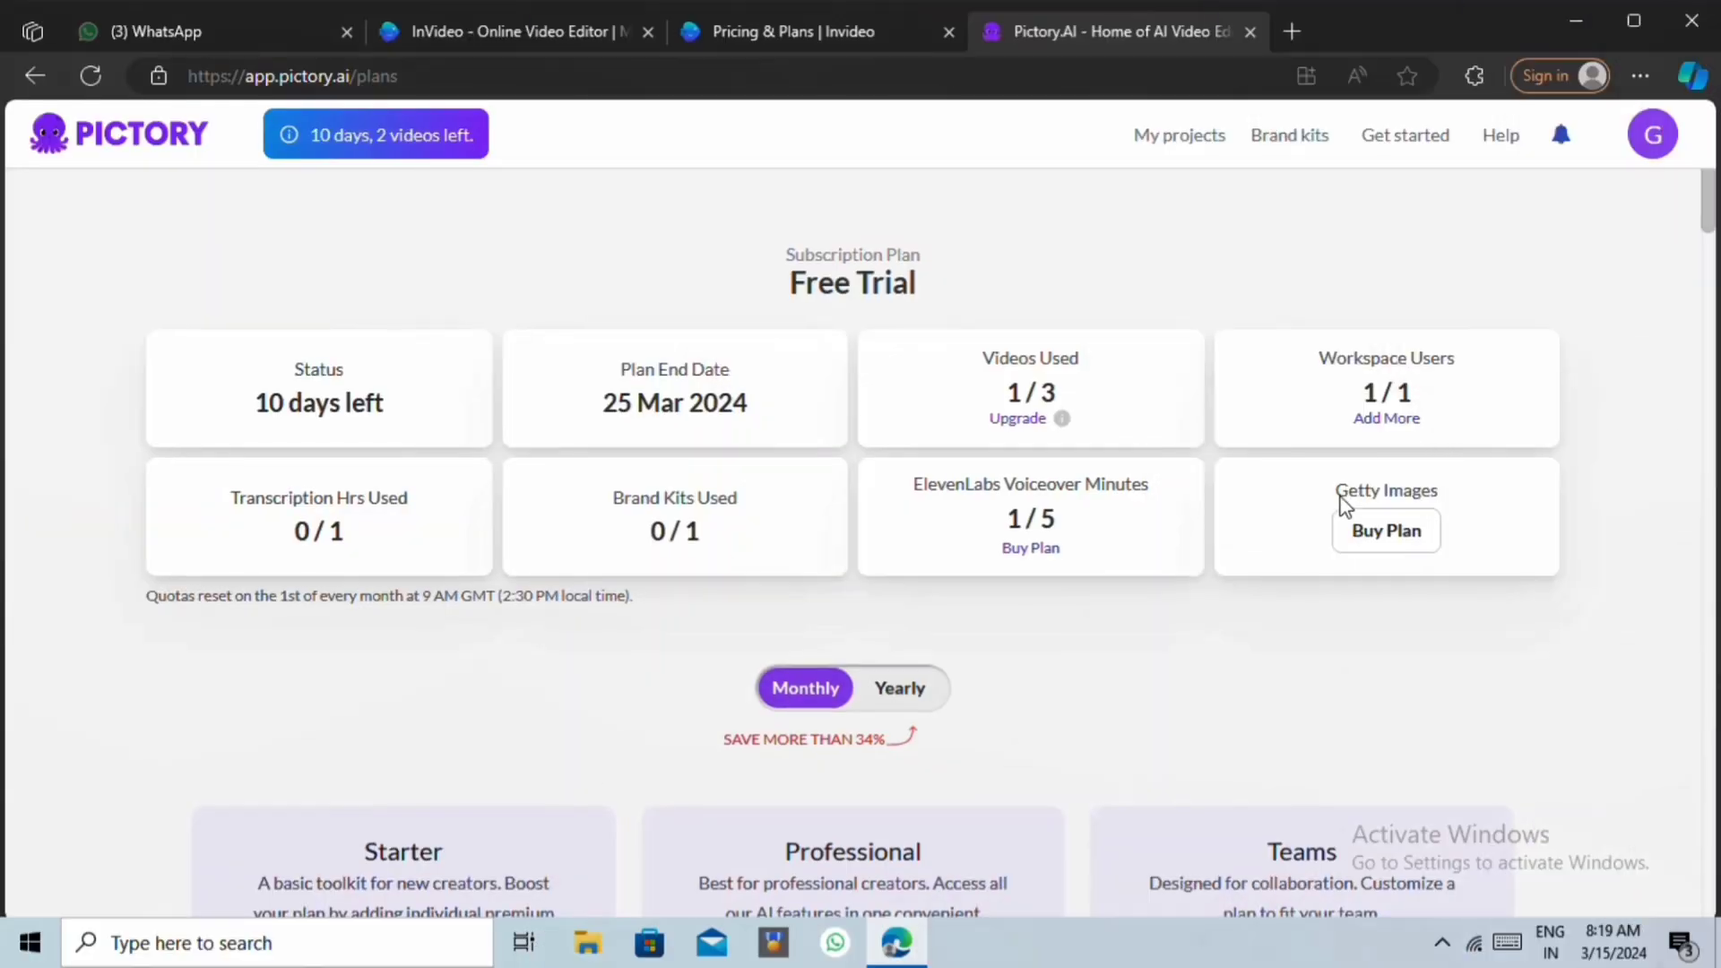
Switch Pictory's plan prices from Monthly to Yearly billing
scroll(1344, 516, "down", 4)
left_click(907, 321)
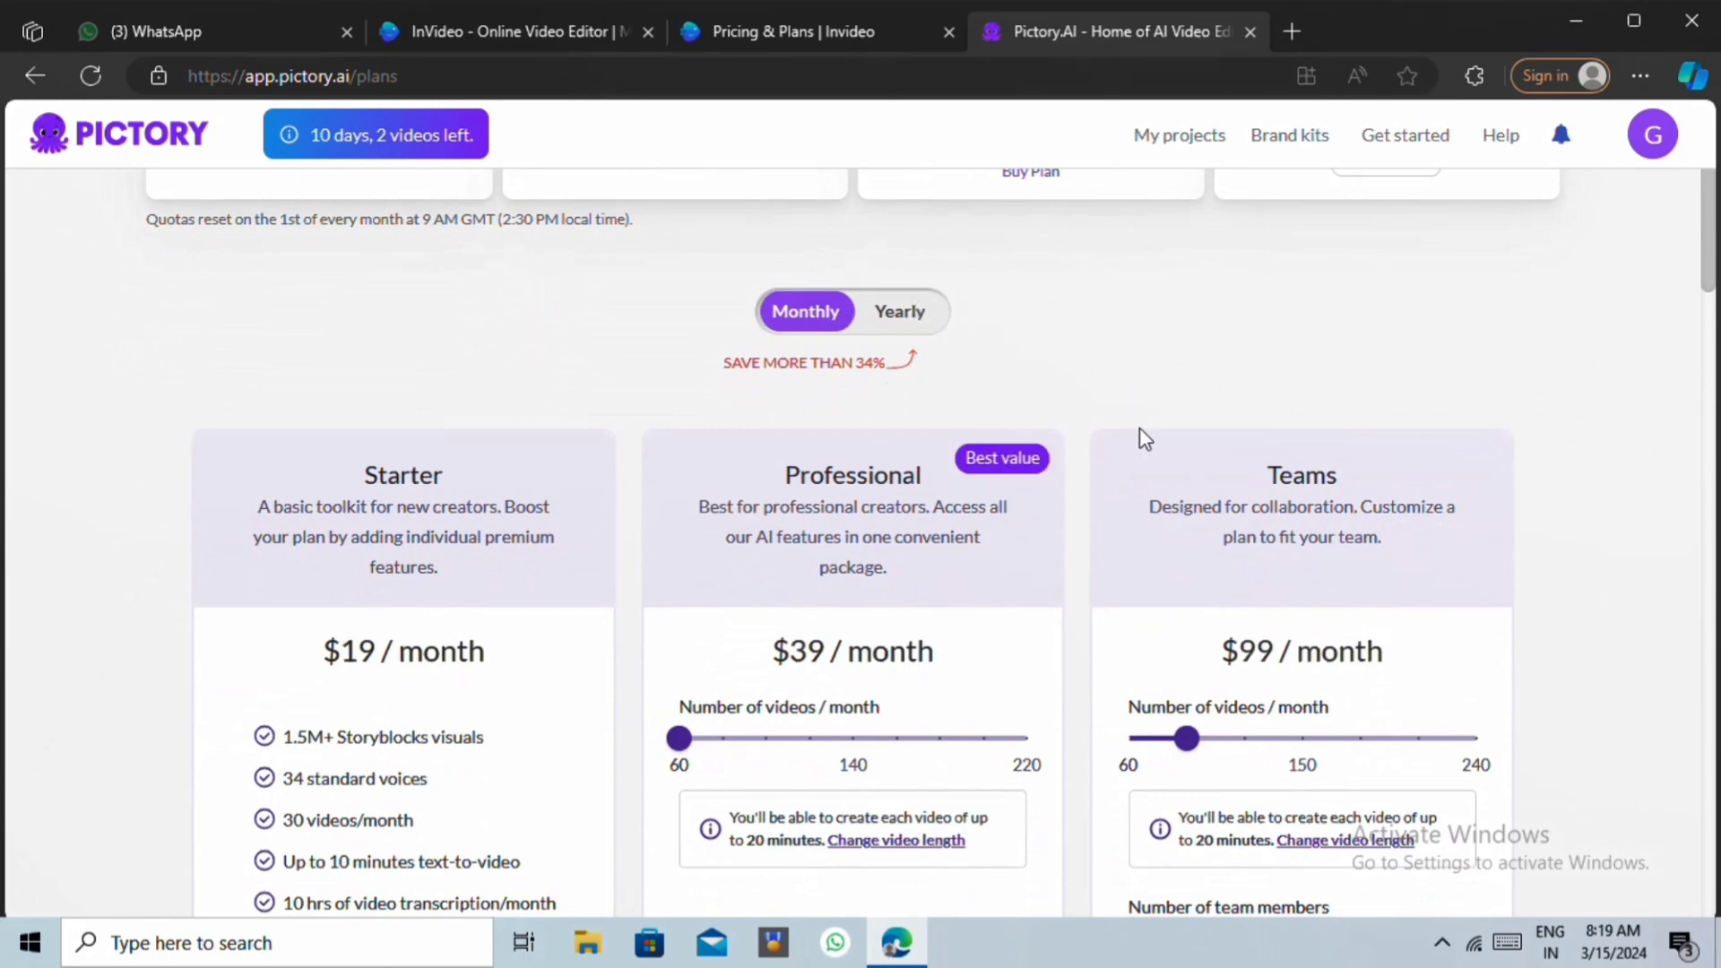
scroll(1154, 458, "down", 1)
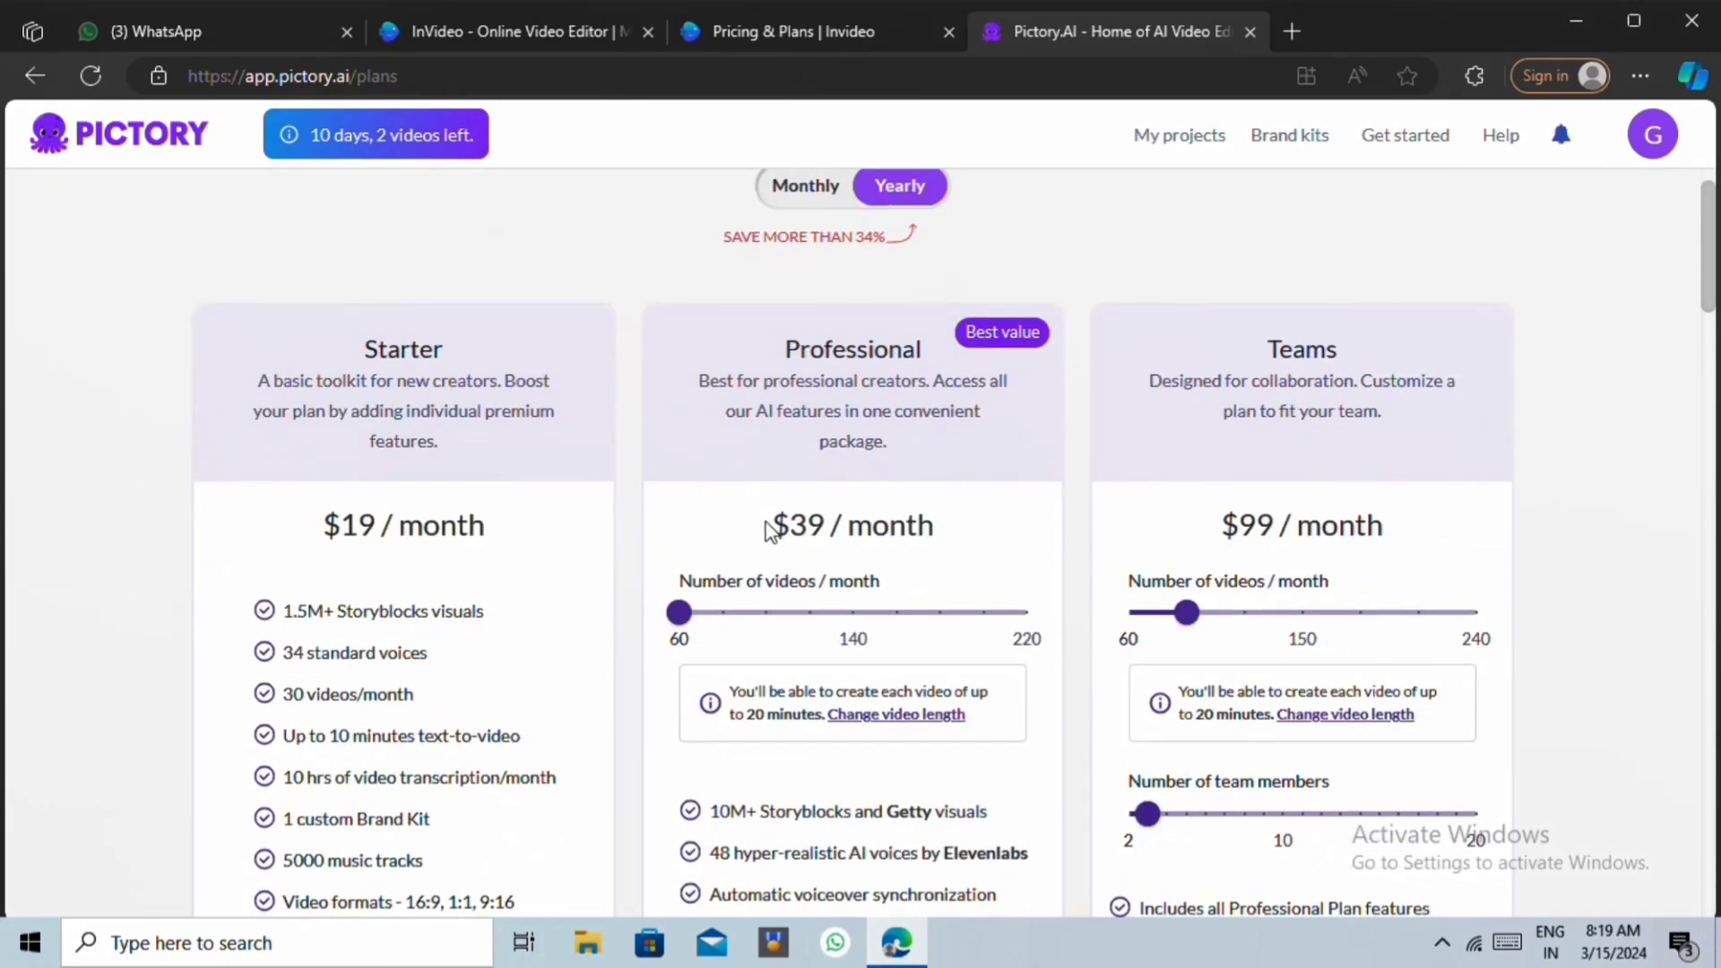